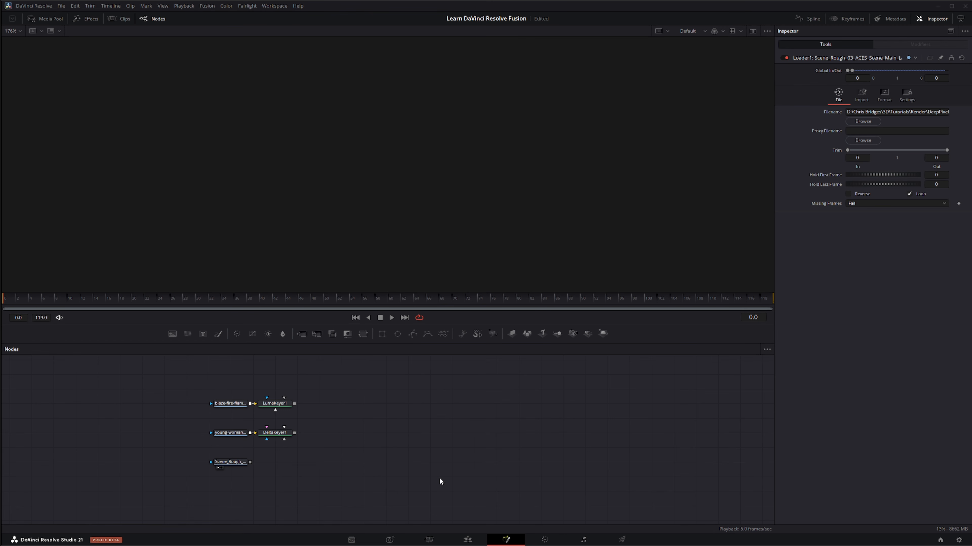
Show the Scene_Rough loader's image in the viewer and set the viewer zoom to Fit
{"action": "left_click_drag", "start_coordinate": [176, 483], "coordinate": [282, 191]}
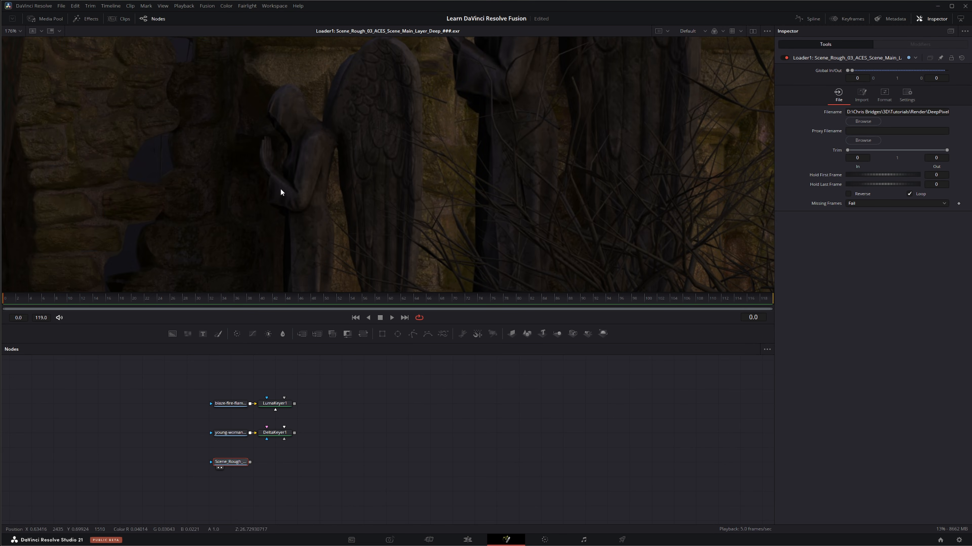
{"action": "left_click", "coordinate": [14, 31]}
{"action": "left_click", "coordinate": [15, 42]}
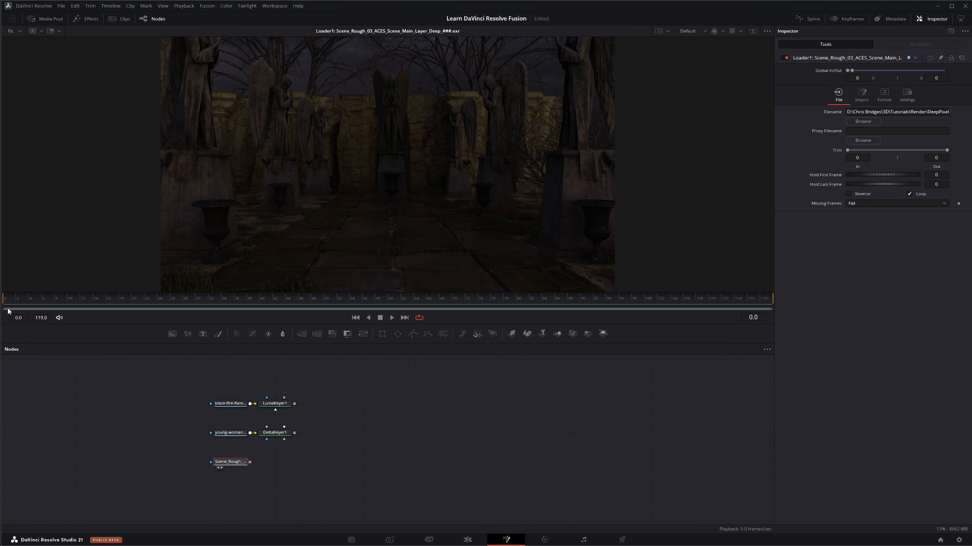
Switch the scene loader's image output mode to Flat Image and back to Deep Image
{"action": "left_click_drag", "start_coordinate": [187, 445], "coordinate": [279, 490]}
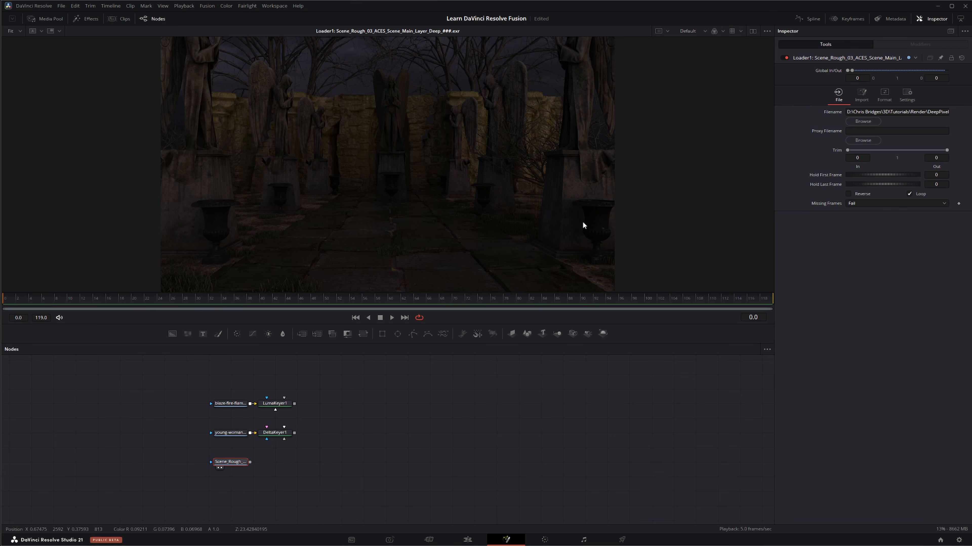
{"action": "left_click", "coordinate": [883, 96]}
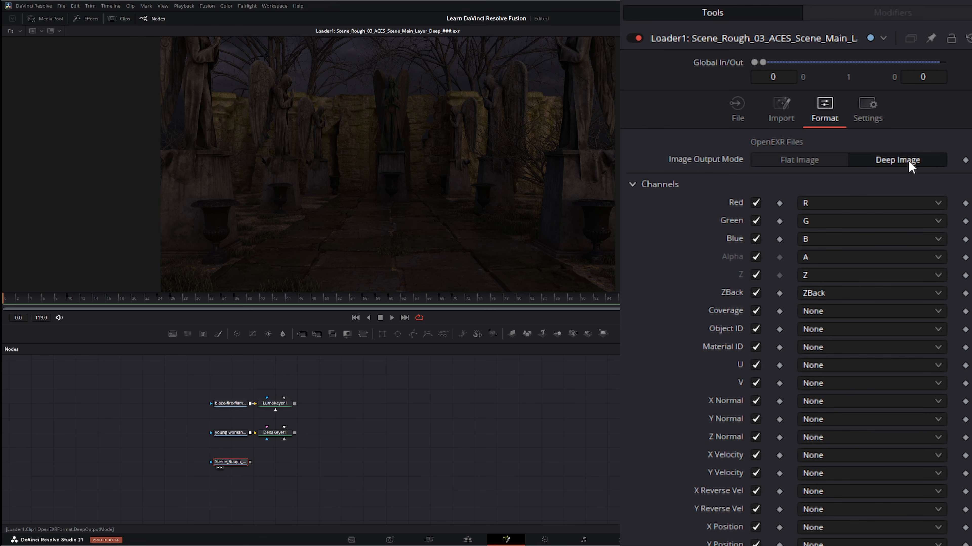
{"action": "left_click", "coordinate": [798, 161]}
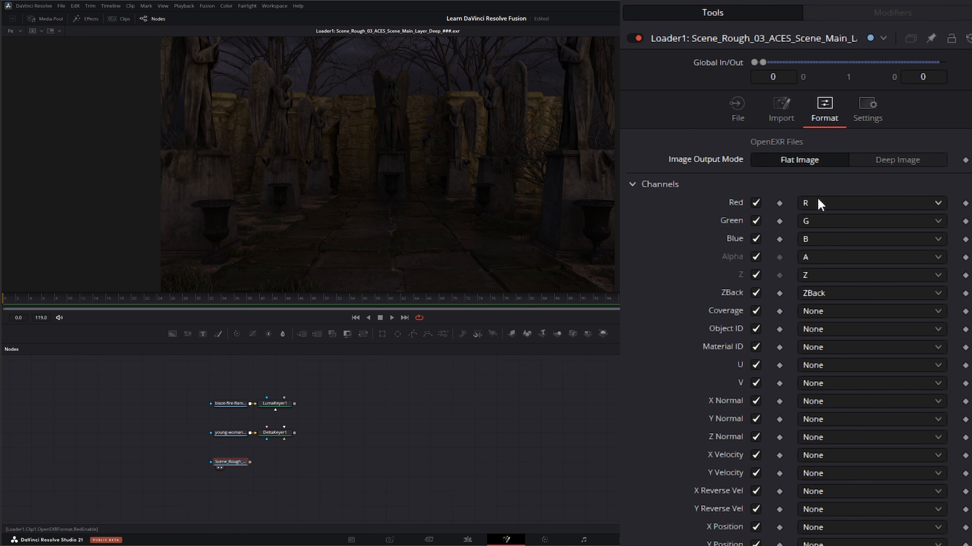
{"action": "left_click", "coordinate": [899, 161]}
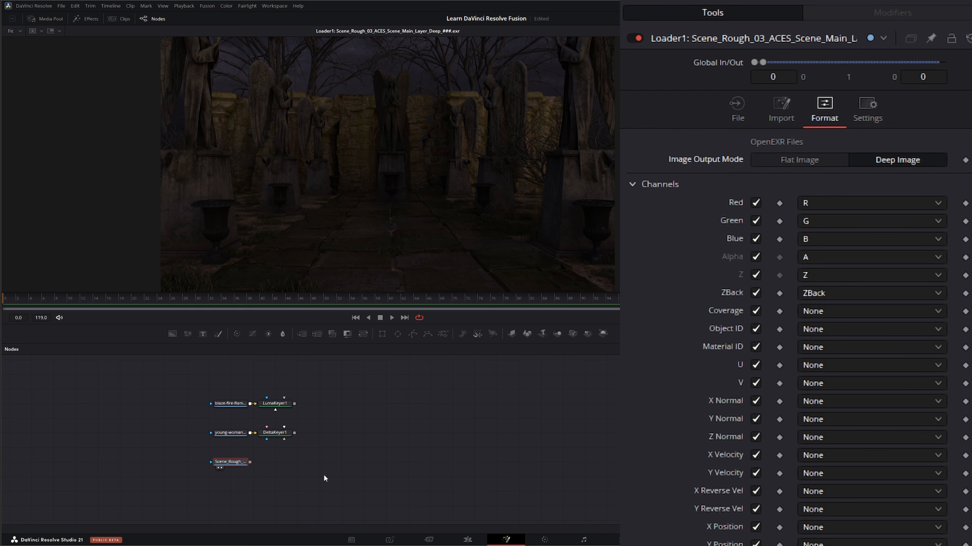
Add a dMerge node from the Deep Image effects beside the scene loader in the node graph
{"action": "left_click_drag", "start_coordinate": [196, 454], "coordinate": [364, 483]}
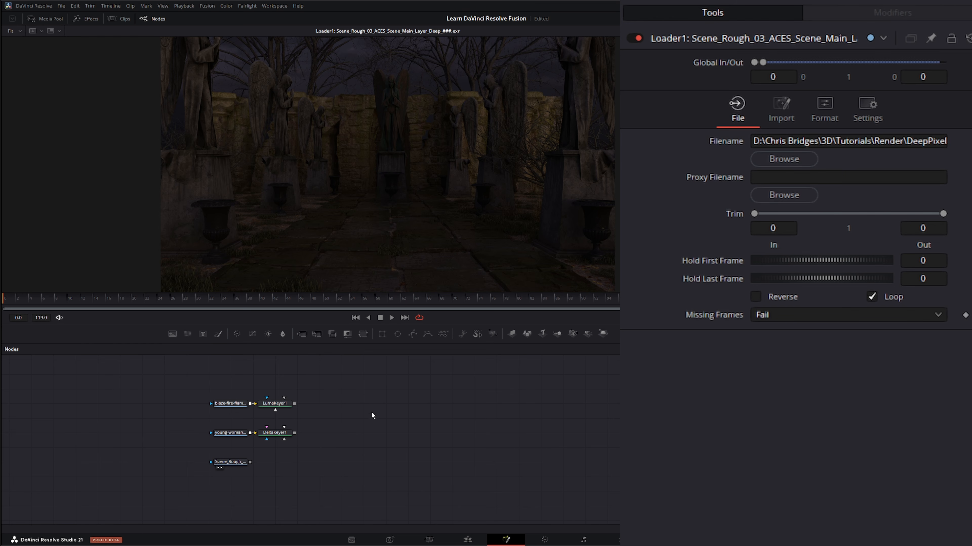
{"action": "left_click", "coordinate": [88, 20]}
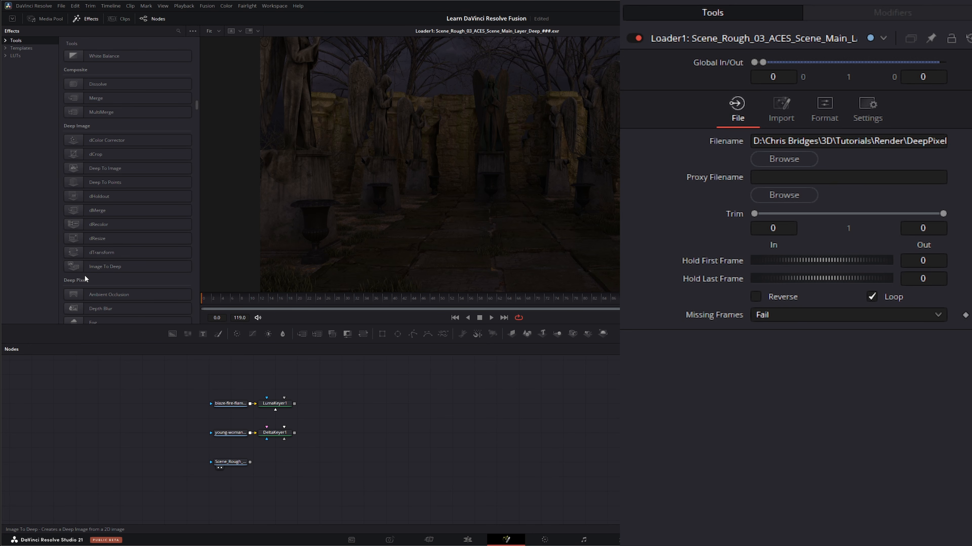
{"action": "left_click", "coordinate": [231, 461]}
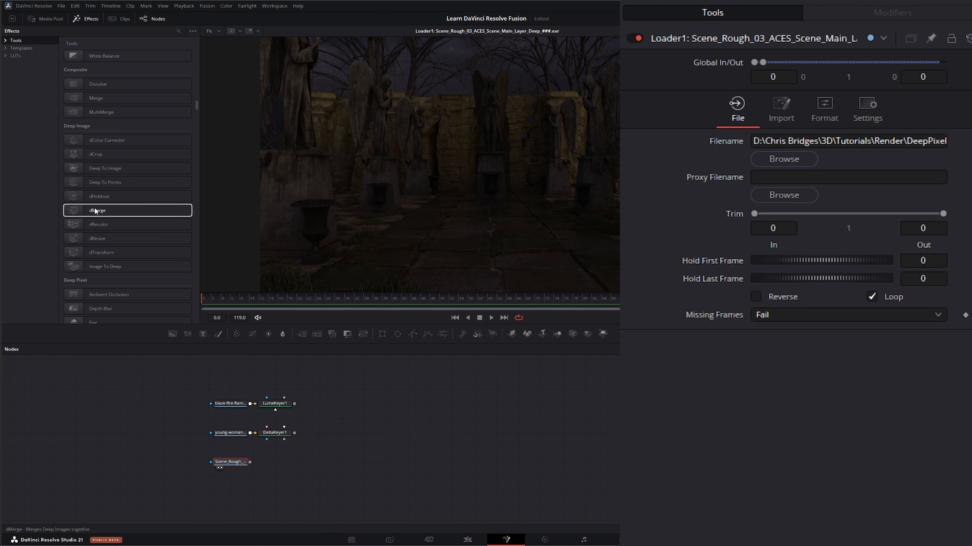
{"action": "left_click_drag", "start_coordinate": [104, 210], "coordinate": [119, 212]}
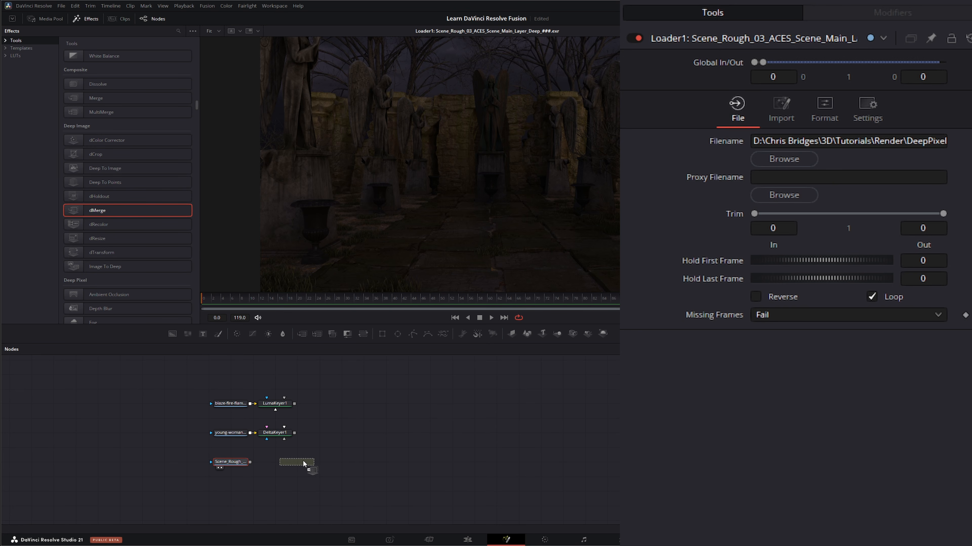
{"action": "left_click_drag", "start_coordinate": [308, 462], "coordinate": [305, 461]}
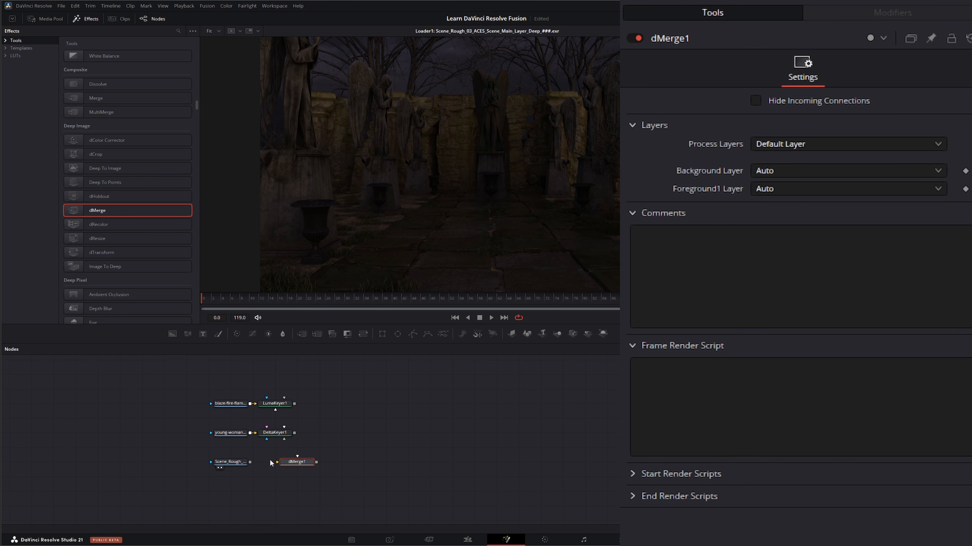
Move the LumaKeyer and DeltaKeyer branches aside, then connect the scene loader to dMerge1 and show dMerge1 in the viewer
{"action": "left_click_drag", "start_coordinate": [192, 383], "coordinate": [199, 423]}
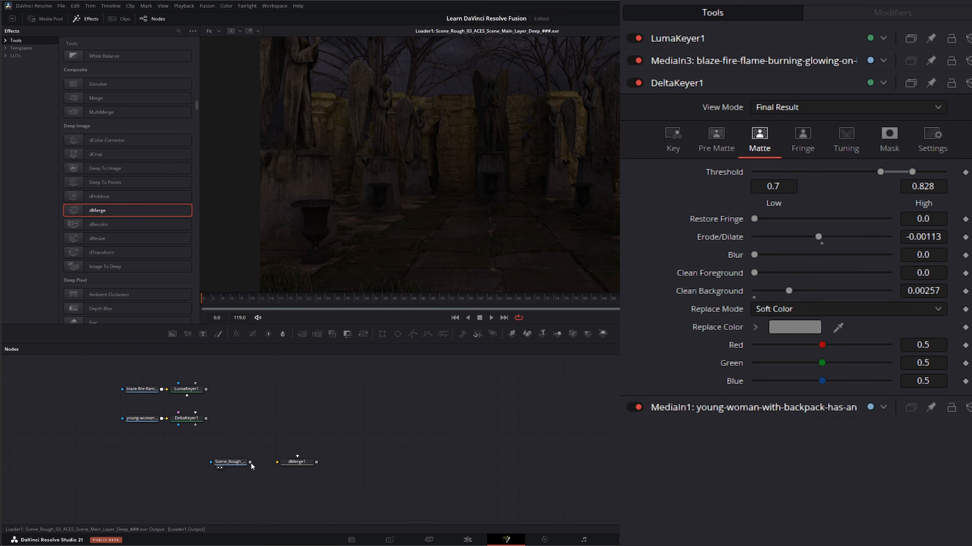
{"action": "left_click_drag", "start_coordinate": [250, 462], "coordinate": [385, 176]}
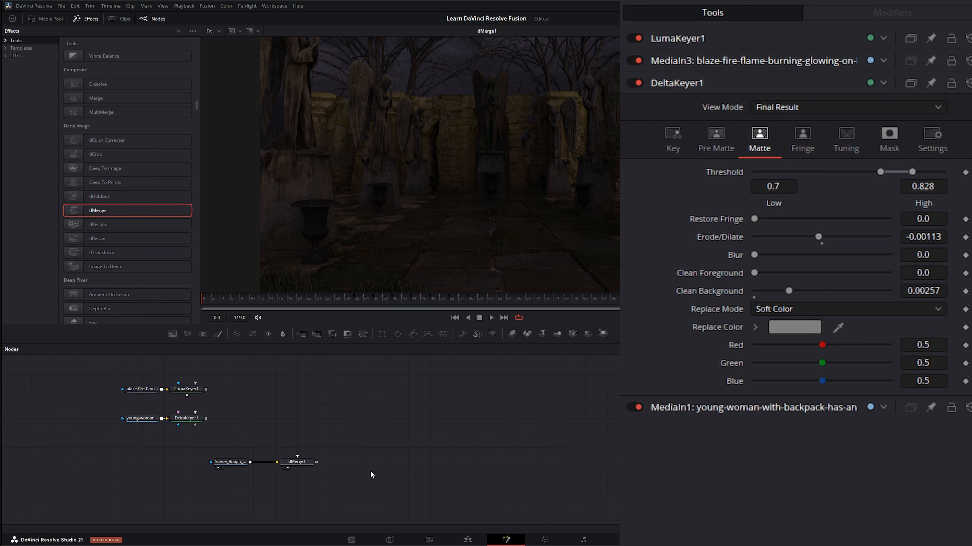
{"action": "left_click_drag", "start_coordinate": [202, 460], "coordinate": [339, 496]}
{"action": "left_click_drag", "start_coordinate": [279, 432], "coordinate": [329, 491]}
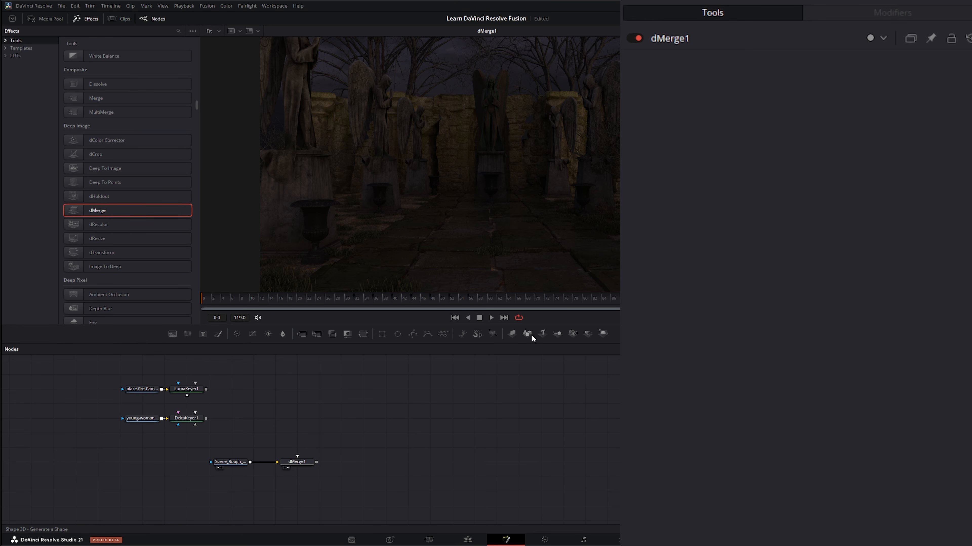
Add Merge3D, Camera3D and Renderer3D nodes in the free area of the graph, with the Merge3D feeding the renderer
{"action": "left_click_drag", "start_coordinate": [512, 333], "coordinate": [452, 448]}
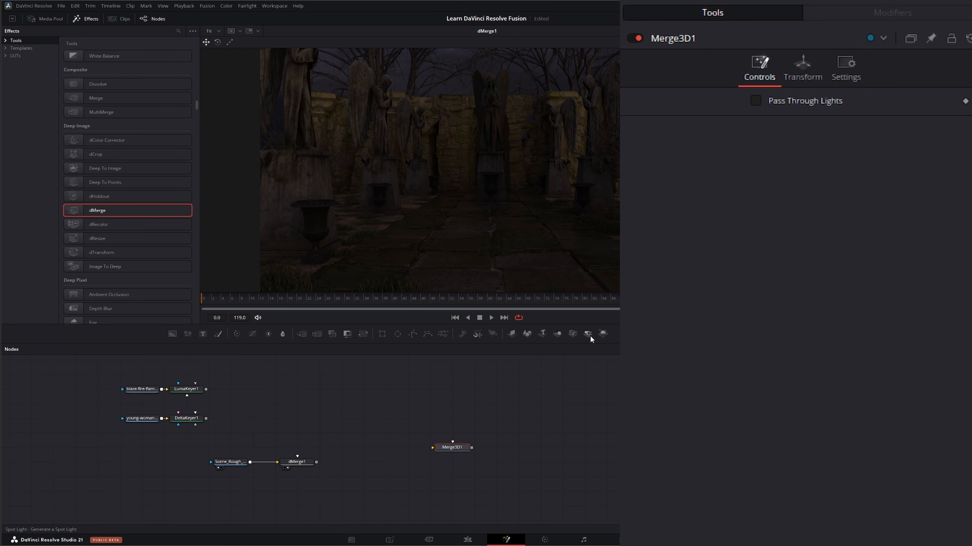
{"action": "left_click_drag", "start_coordinate": [572, 333], "coordinate": [573, 372]}
{"action": "left_click_drag", "start_coordinate": [452, 423], "coordinate": [450, 420]}
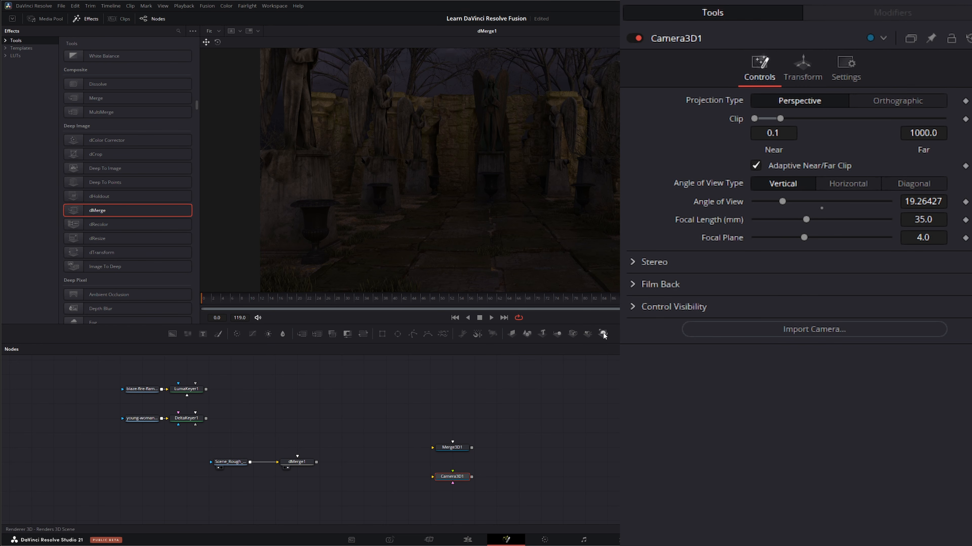
{"action": "left_click_drag", "start_coordinate": [607, 334], "coordinate": [515, 443]}
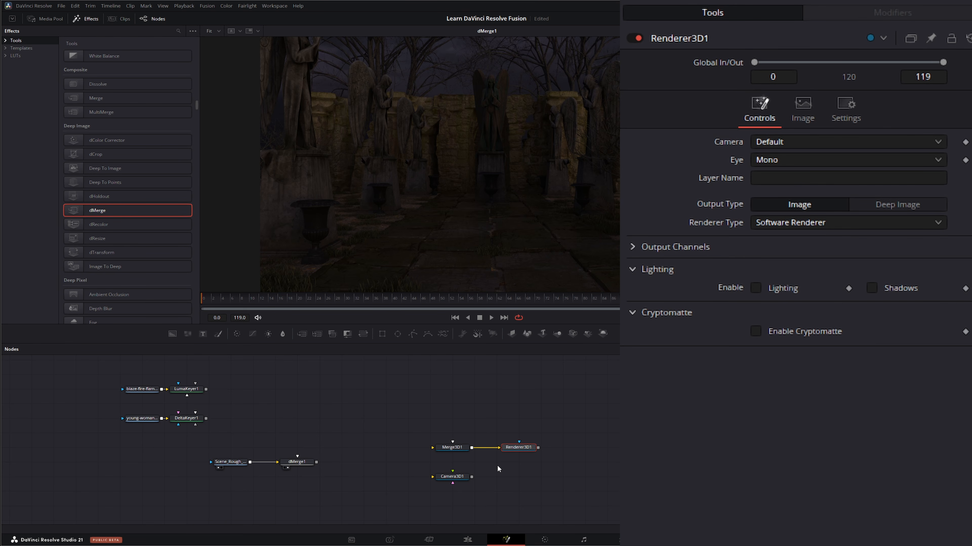
Enable lighting and shadows on Renderer3D1 and move the camera node slightly farther below Merge3D1
{"action": "left_click", "coordinate": [755, 288]}
{"action": "left_click", "coordinate": [872, 288]}
{"action": "left_click_drag", "start_coordinate": [405, 484], "coordinate": [450, 483]}
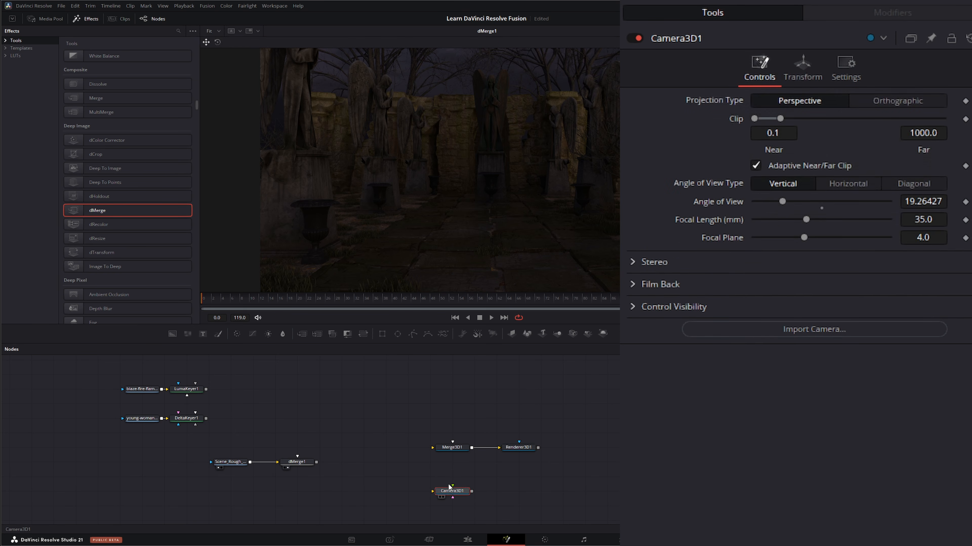
Add an Ambient Light node above Merge3D1 and connect its output to Merge3D1
{"action": "left_click", "coordinate": [455, 450]}
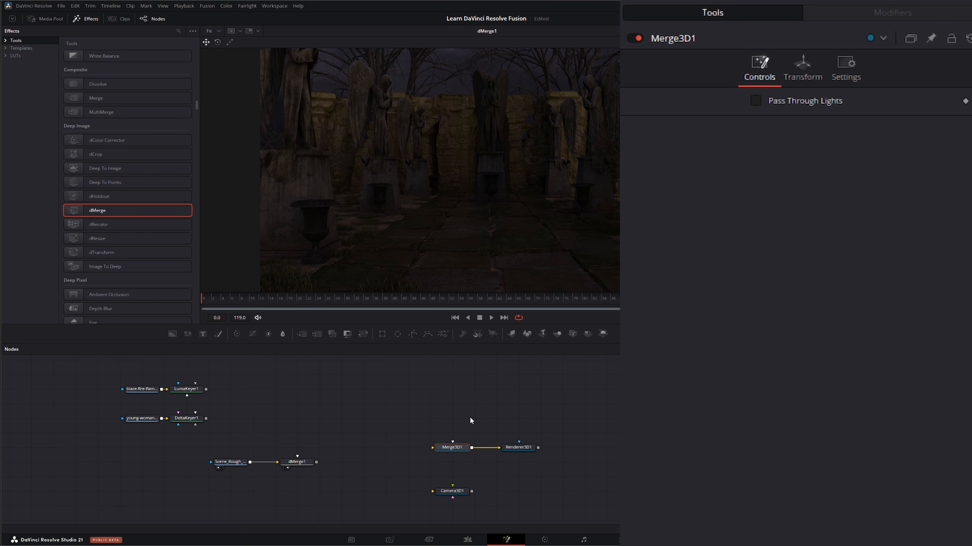
{"action": "left_click", "coordinate": [450, 410]}
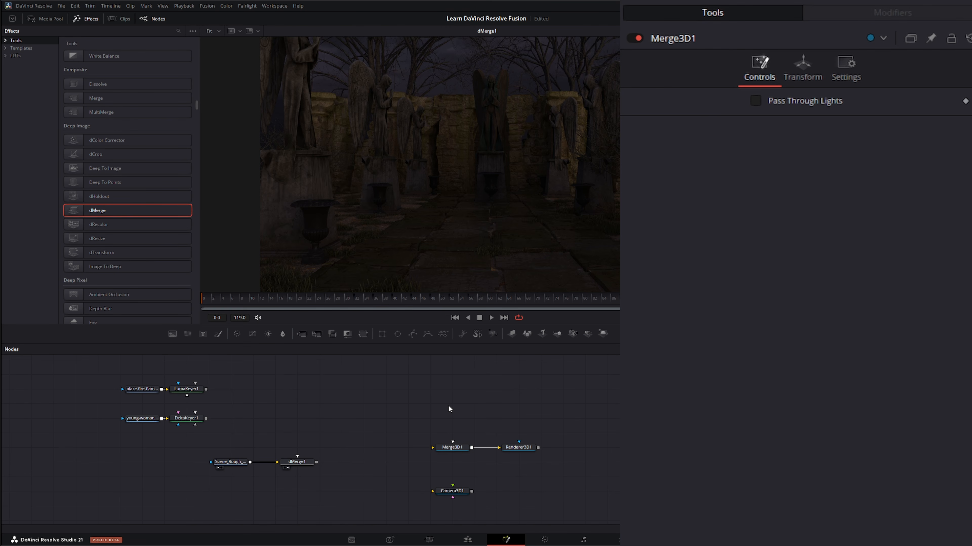
{"action": "key", "text": "shift+space"}
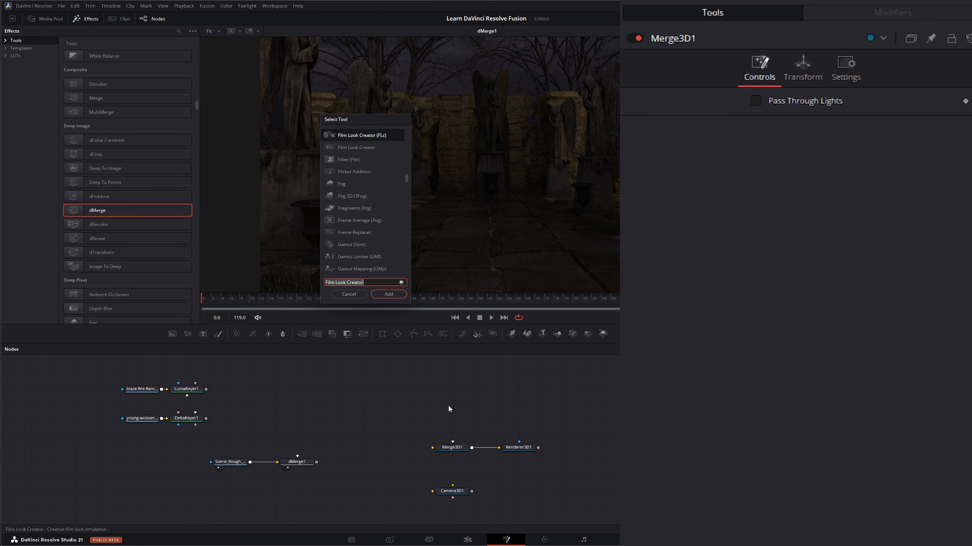
{"action": "type", "text": "ambie"}
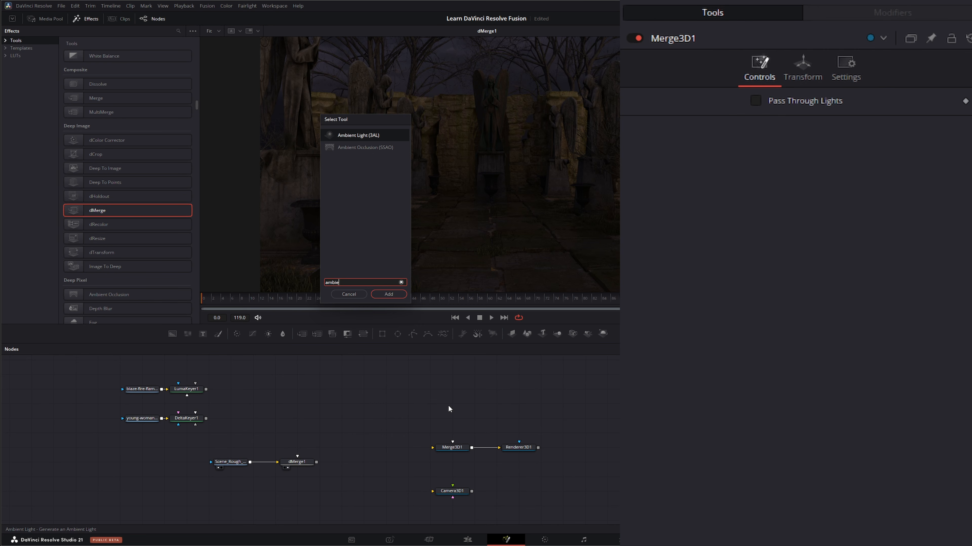
{"action": "left_click", "coordinate": [393, 294]}
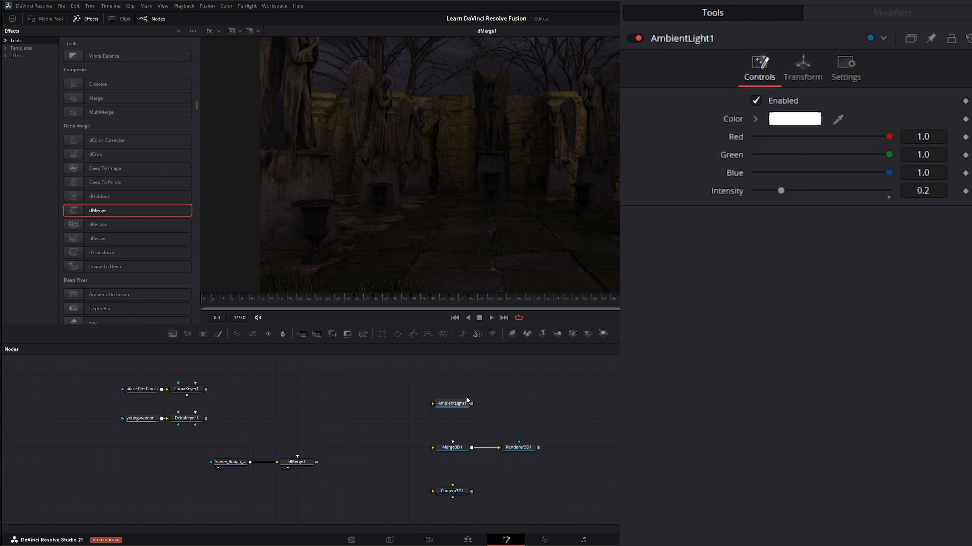
{"action": "left_click_drag", "start_coordinate": [471, 404], "coordinate": [454, 425]}
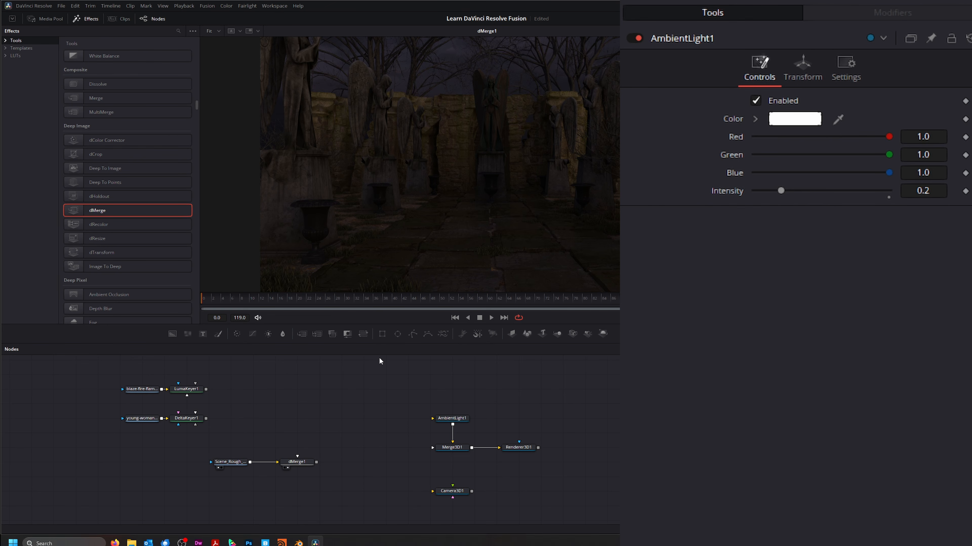
Add a Media Out node, place it below and between the deep and 3D node groups, and connect dMerge1 to it
{"action": "left_click_drag", "start_coordinate": [378, 366], "coordinate": [589, 459]}
{"action": "left_click", "coordinate": [609, 418]}
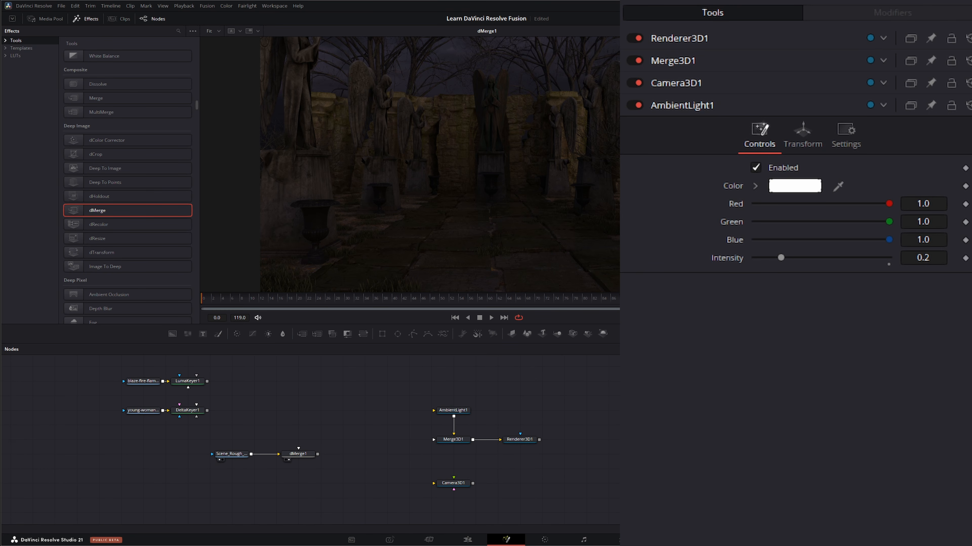
{"action": "key", "text": "shift+space"}
{"action": "type", "text": "ambie"}
{"action": "key", "text": "BackSpace"}
{"action": "key", "text": "BackSpace"}
{"action": "key", "text": "BackSpace"}
{"action": "key", "text": "BackSpace"}
{"action": "key", "text": "BackSpace"}
{"action": "type", "text": "media"}
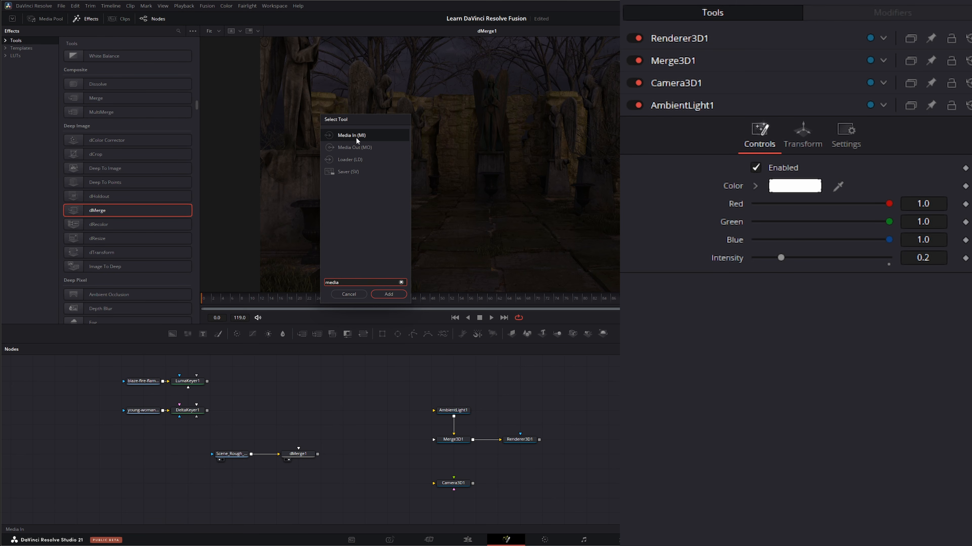
{"action": "left_click", "coordinate": [356, 147]}
{"action": "left_click", "coordinate": [390, 294]}
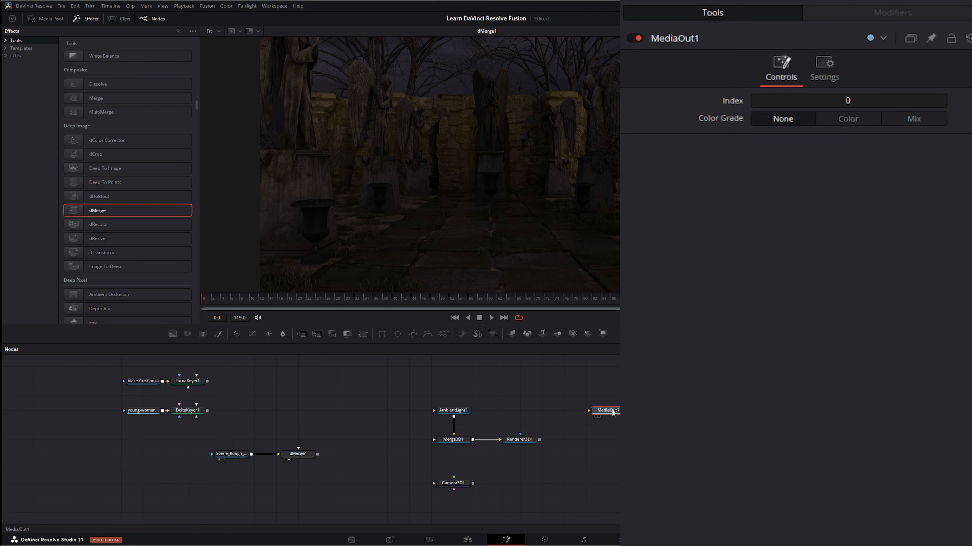
{"action": "left_click_drag", "start_coordinate": [613, 412], "coordinate": [391, 514]}
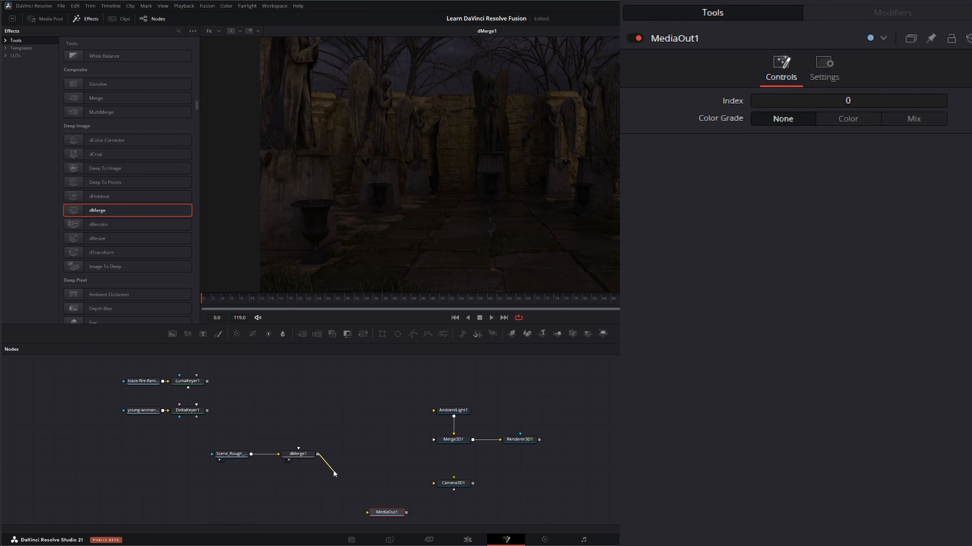
{"action": "left_click_drag", "start_coordinate": [366, 510], "coordinate": [367, 512]}
Switch Renderer3D1's output type to Deep Image and back to Image
{"action": "left_click_drag", "start_coordinate": [410, 380], "coordinate": [589, 462]}
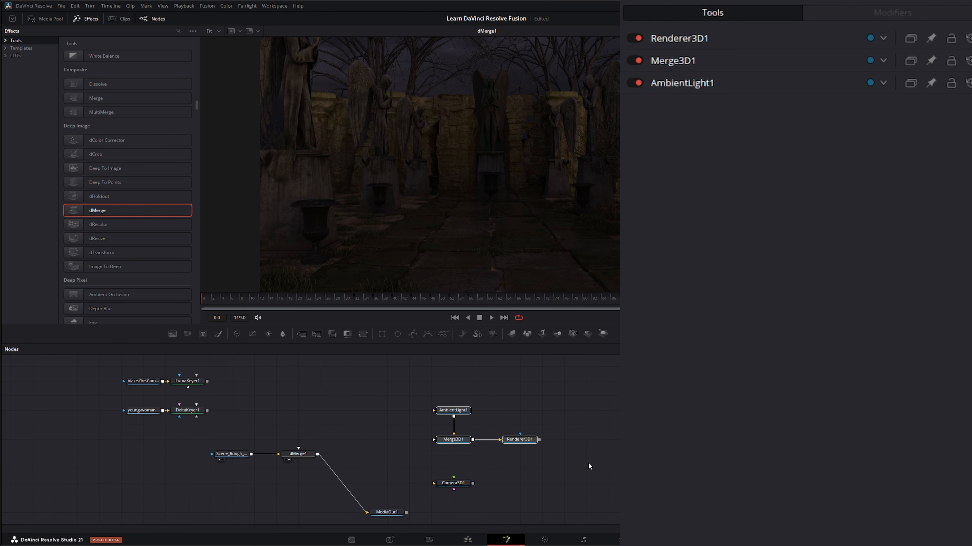
{"action": "left_click_drag", "start_coordinate": [538, 440], "coordinate": [435, 501]}
{"action": "left_click_drag", "start_coordinate": [423, 381], "coordinate": [567, 460]}
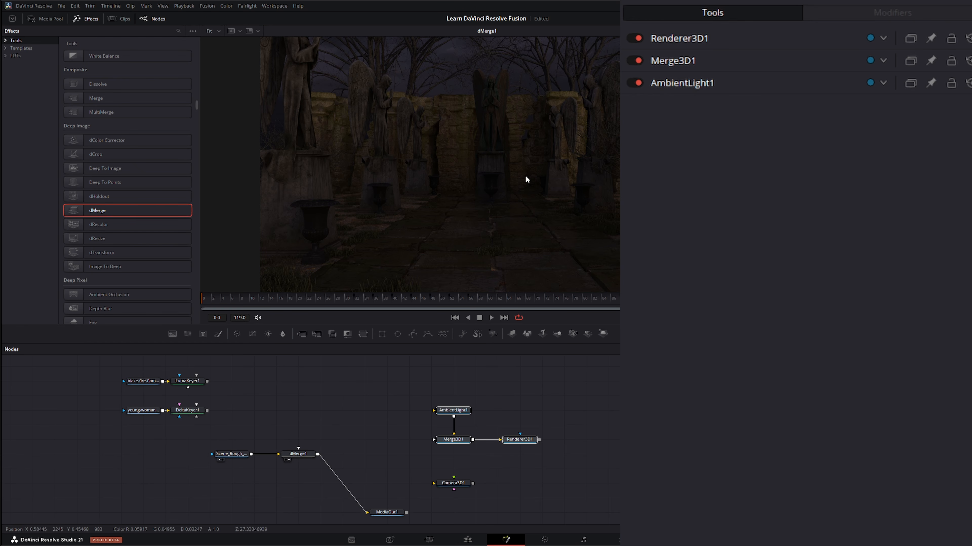
{"action": "left_click", "coordinate": [523, 441]}
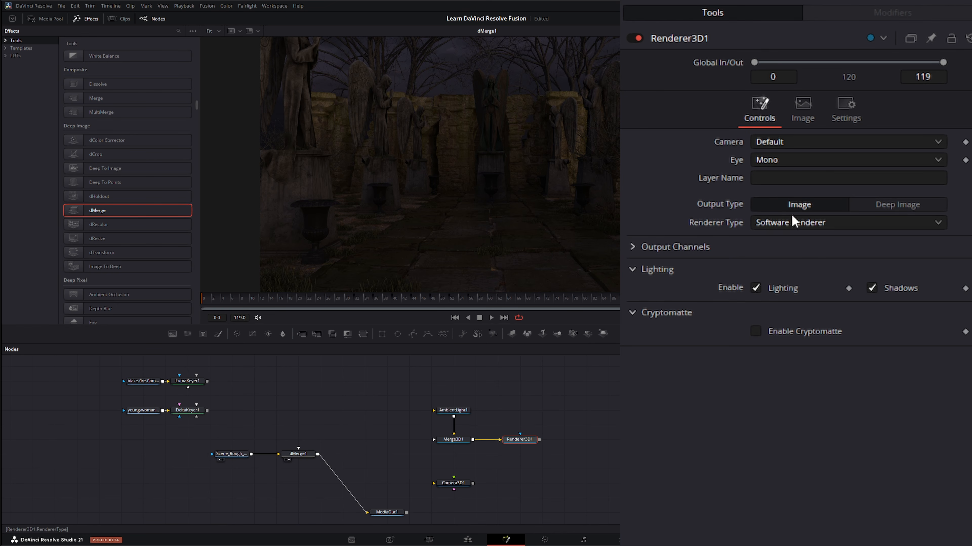
{"action": "left_click", "coordinate": [911, 209]}
{"action": "left_click", "coordinate": [802, 208]}
{"action": "left_click_drag", "start_coordinate": [393, 370], "coordinate": [581, 490]}
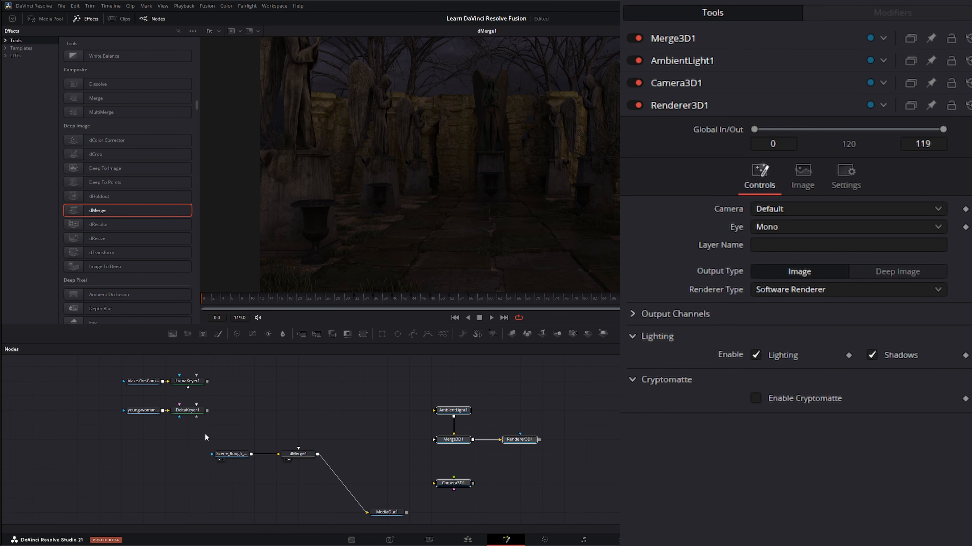
{"action": "left_click_drag", "start_coordinate": [205, 437], "coordinate": [325, 499]}
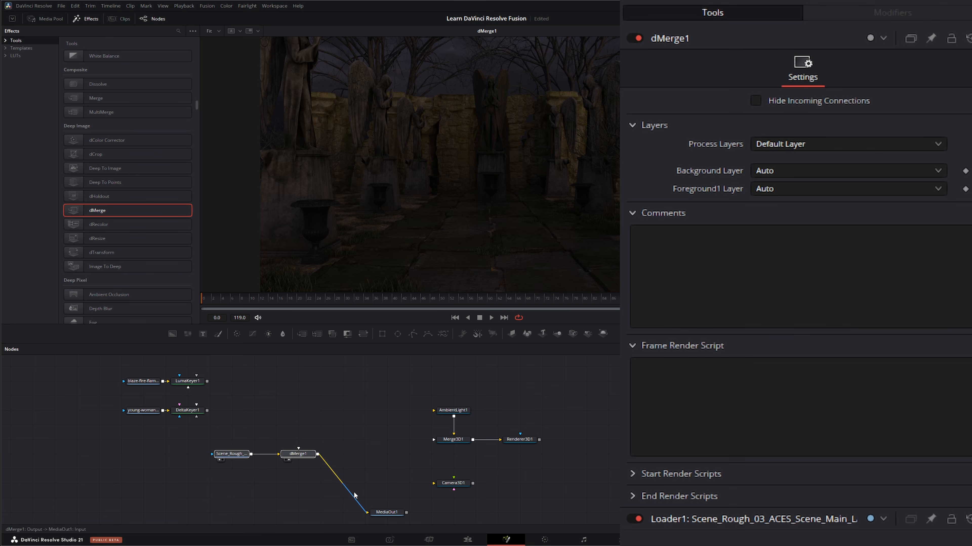
{"action": "left_click", "coordinate": [452, 484]}
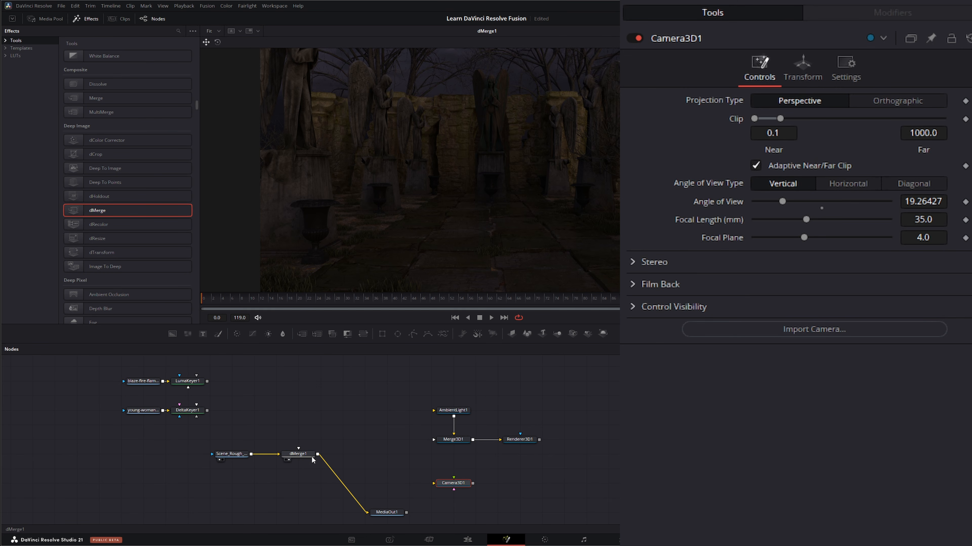
{"action": "left_click", "coordinate": [299, 454]}
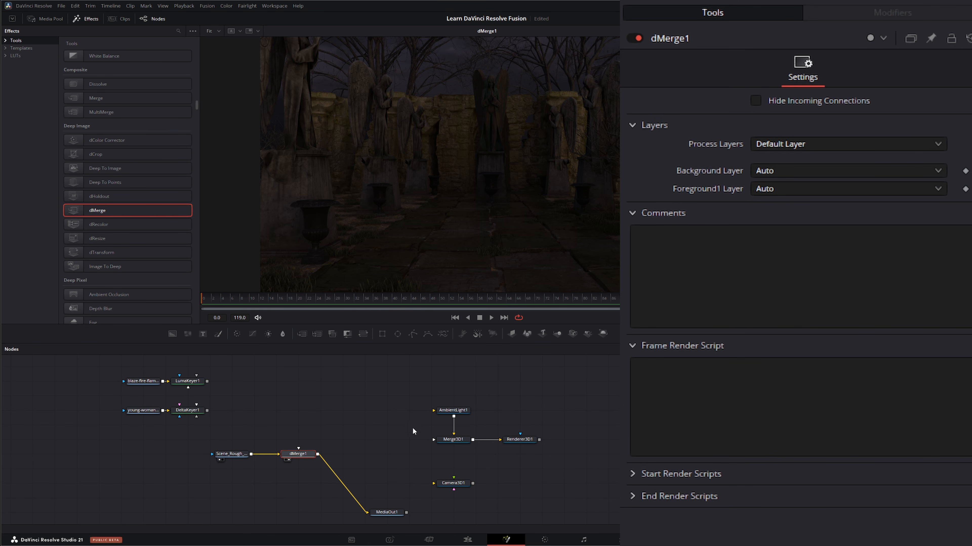
Add a Deep To Points node feeding Merge3D1 and connect Camera3D1 to the new node, placing the camera above it
{"action": "left_click_drag", "start_coordinate": [413, 420], "coordinate": [478, 456]}
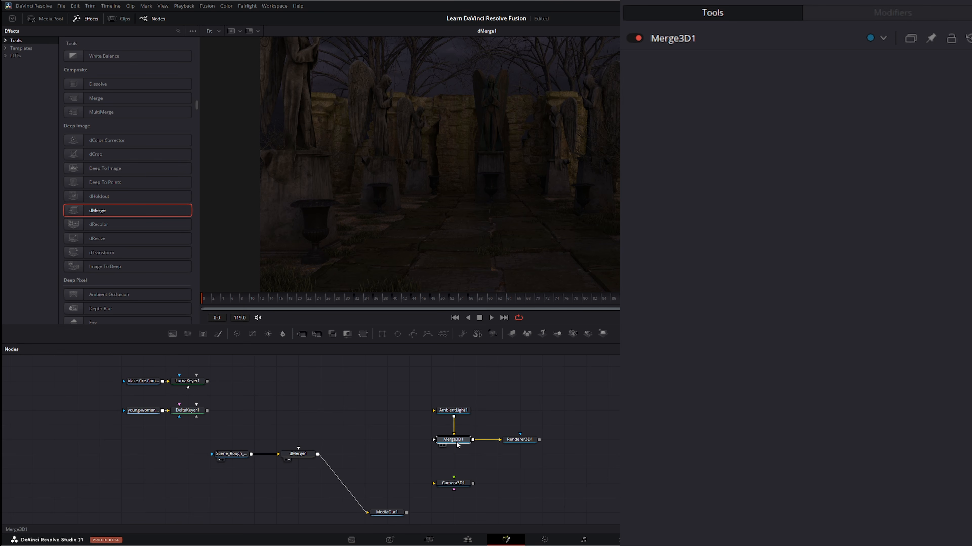
{"action": "left_click", "coordinate": [455, 441]}
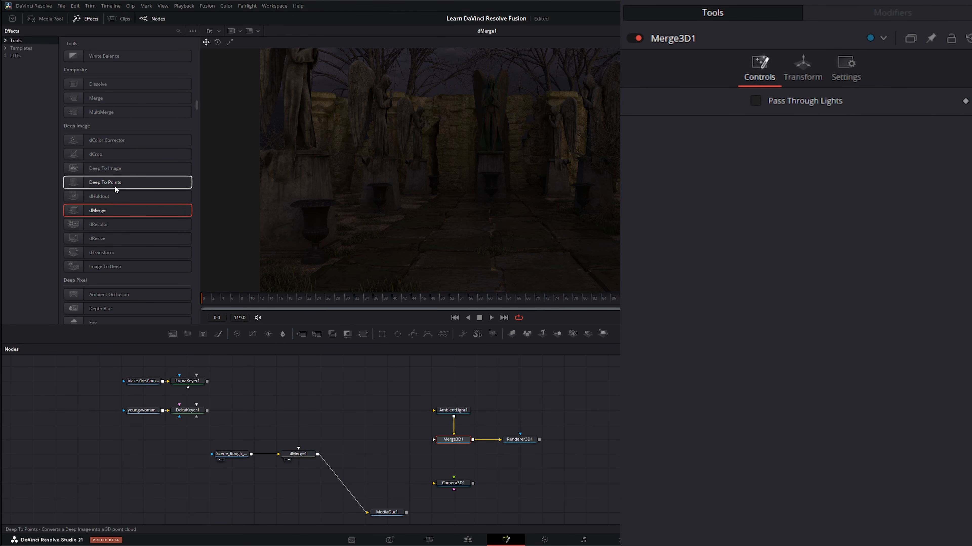
{"action": "left_click_drag", "start_coordinate": [103, 184], "coordinate": [440, 443]}
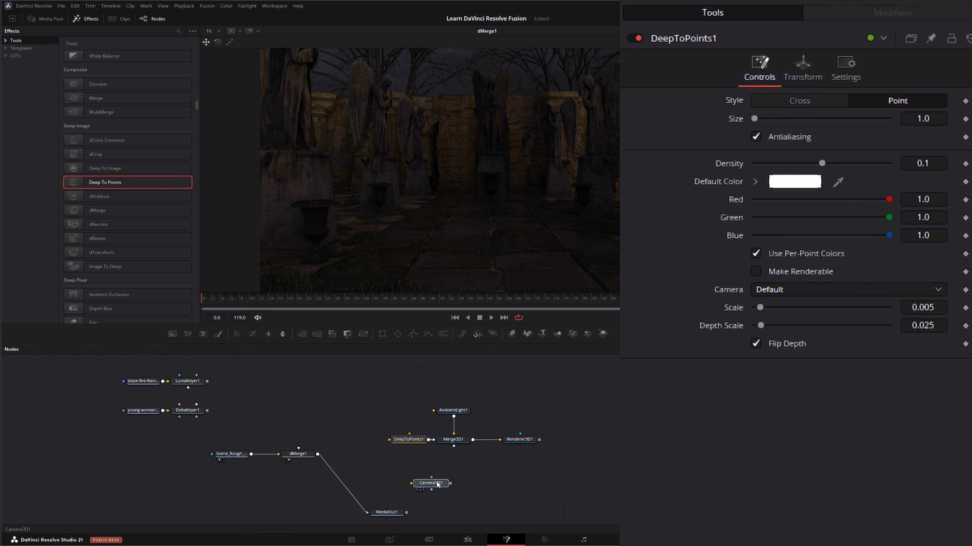
{"action": "left_click_drag", "start_coordinate": [451, 485], "coordinate": [410, 437]}
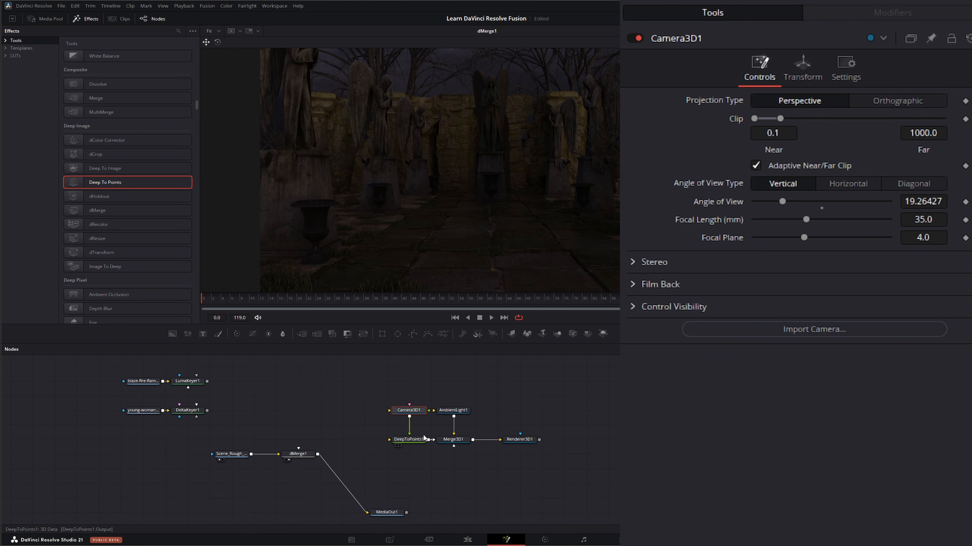
{"action": "left_click", "coordinate": [414, 440]}
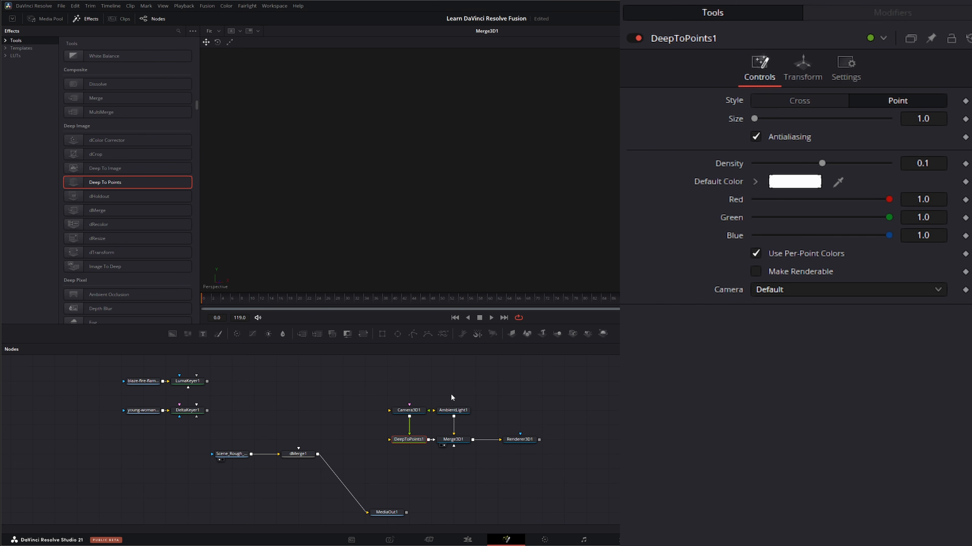
Connect dMerge1's output to DeepToPoints1 and disconnect it from MediaOut1
{"action": "left_click_drag", "start_coordinate": [318, 455], "coordinate": [384, 439]}
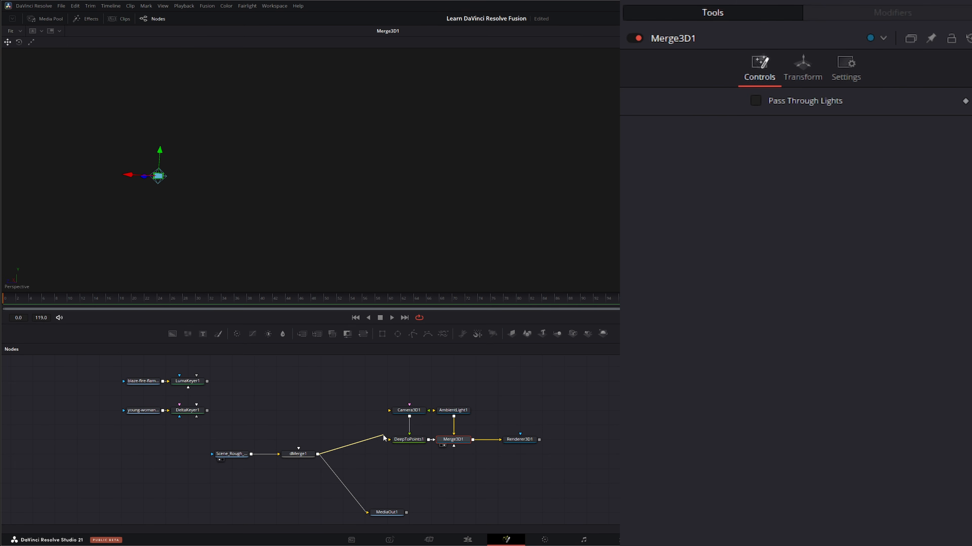
{"action": "left_click_drag", "start_coordinate": [391, 441], "coordinate": [390, 440]}
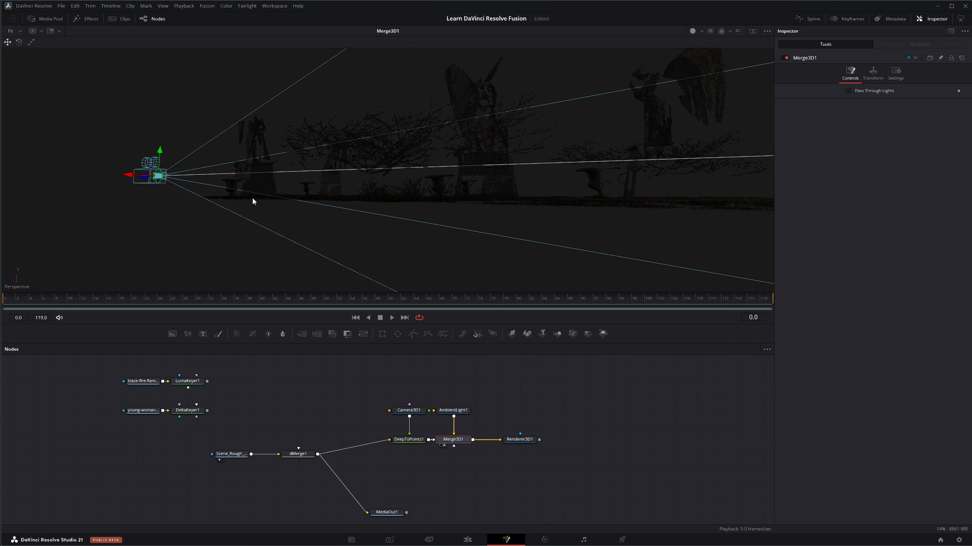
{"action": "left_click_drag", "start_coordinate": [240, 191], "coordinate": [405, 217]}
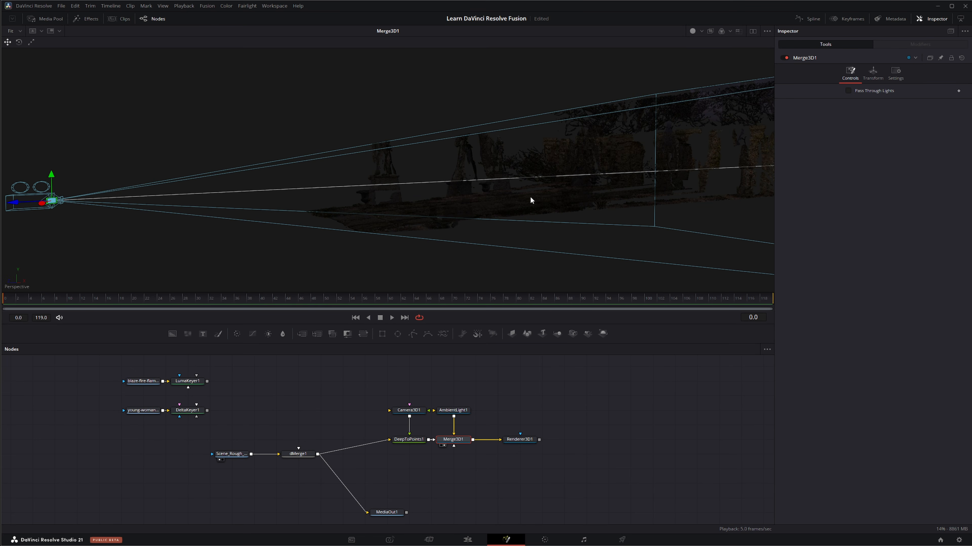
{"action": "left_click_drag", "start_coordinate": [545, 189], "coordinate": [457, 192]}
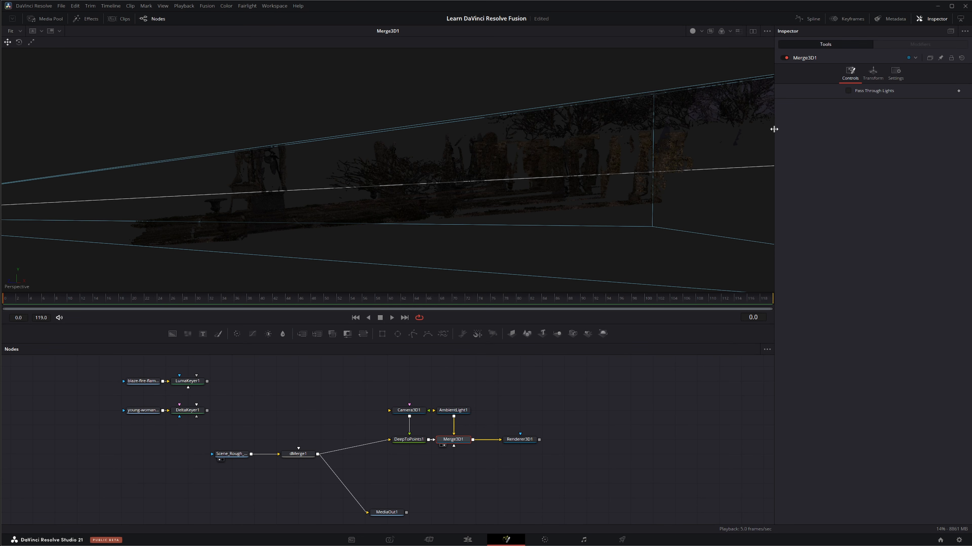
{"action": "left_click_drag", "start_coordinate": [305, 218], "coordinate": [324, 224]}
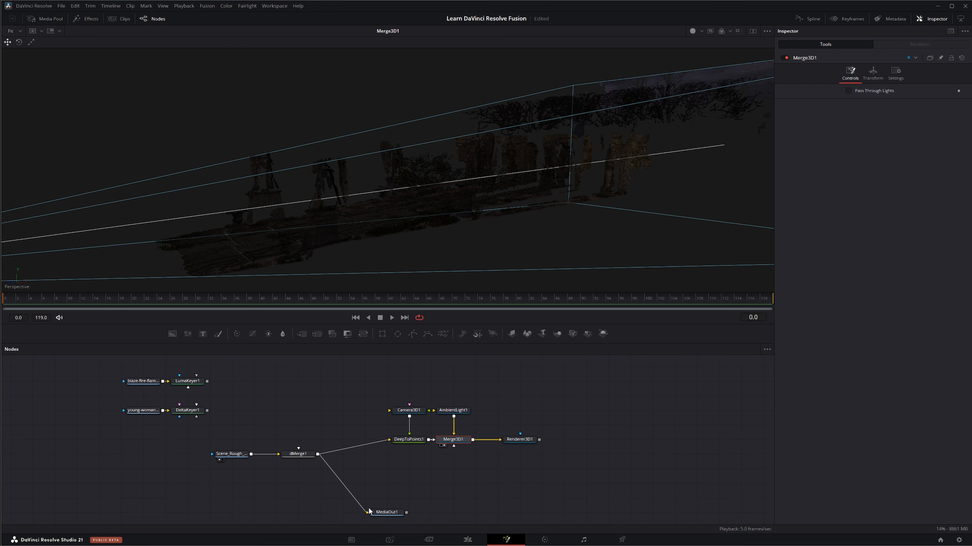
{"action": "left_click_drag", "start_coordinate": [364, 511], "coordinate": [379, 518]}
{"action": "left_click", "coordinate": [369, 516]}
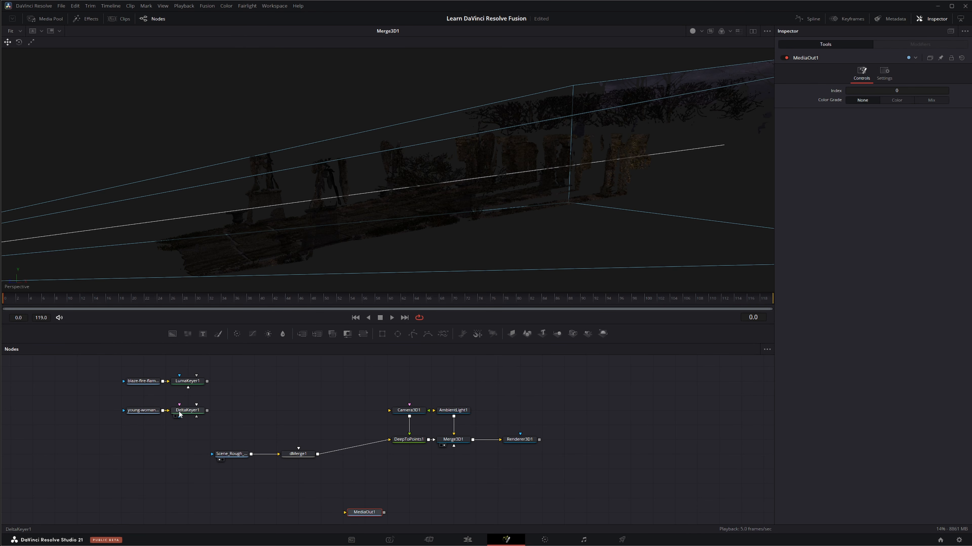
Add an Image To Deep node after DeltaKeyer1 and connect its output to dMerge1's foreground input
{"action": "left_click_drag", "start_coordinate": [188, 414], "coordinate": [189, 169]}
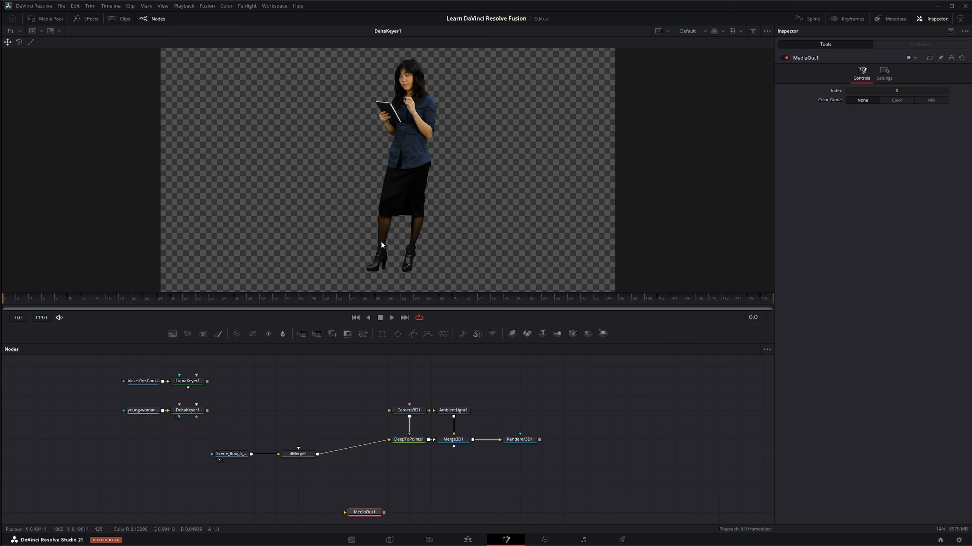
{"action": "left_click", "coordinate": [272, 404]}
{"action": "left_click", "coordinate": [189, 413]}
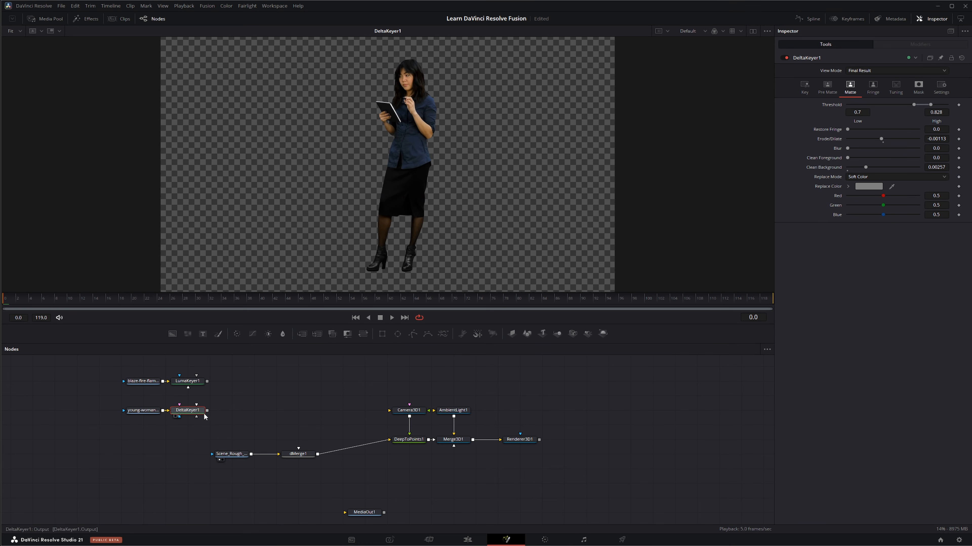
{"action": "left_click", "coordinate": [86, 19]}
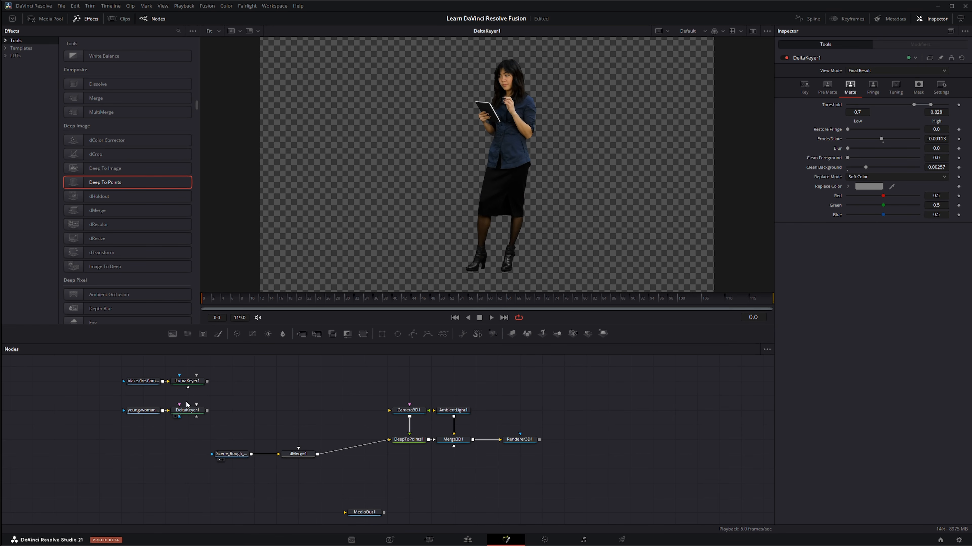
{"action": "left_click", "coordinate": [111, 266]}
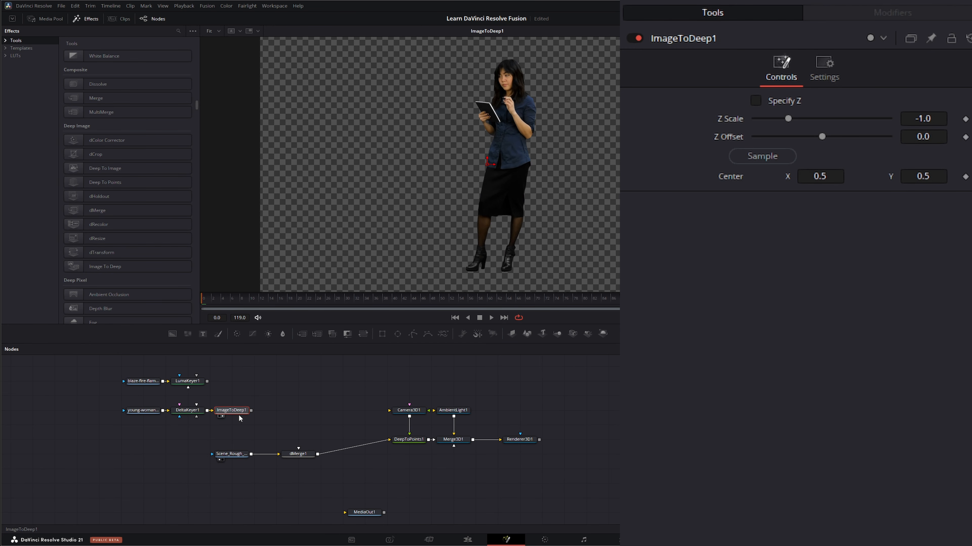
{"action": "left_click_drag", "start_coordinate": [251, 411], "coordinate": [385, 242]}
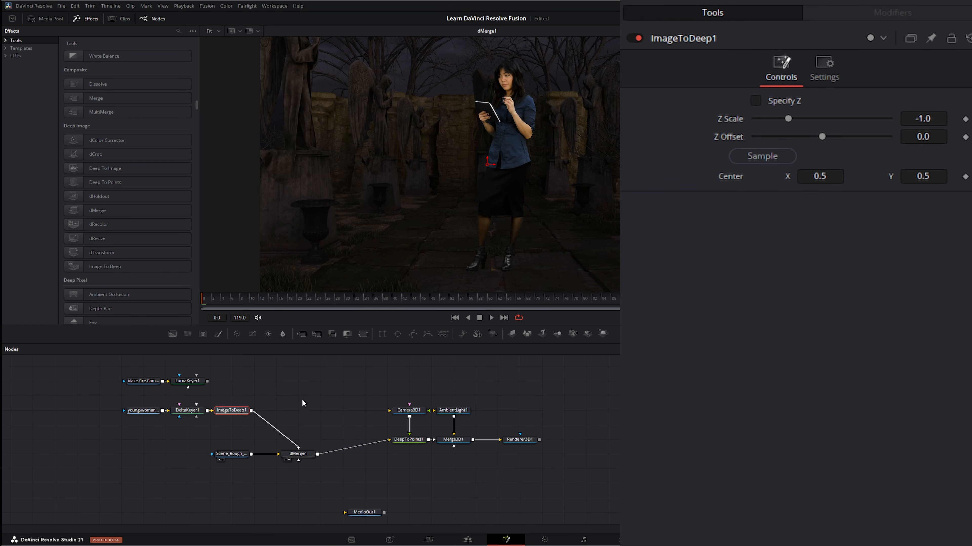
Insert a dTransform node between ImageToDeep1 and dMerge1 and shift its Center X to about 0.505
{"action": "mouse_move", "coordinate": [821, 137]}
{"action": "left_mouse_down"}
{"action": "mouse_move", "coordinate": [862, 139]}
{"action": "mouse_move", "coordinate": [789, 138]}
{"action": "mouse_move", "coordinate": [867, 144]}
{"action": "mouse_move", "coordinate": [819, 143]}
{"action": "left_mouse_up"}
{"action": "double_click", "coordinate": [731, 137]}
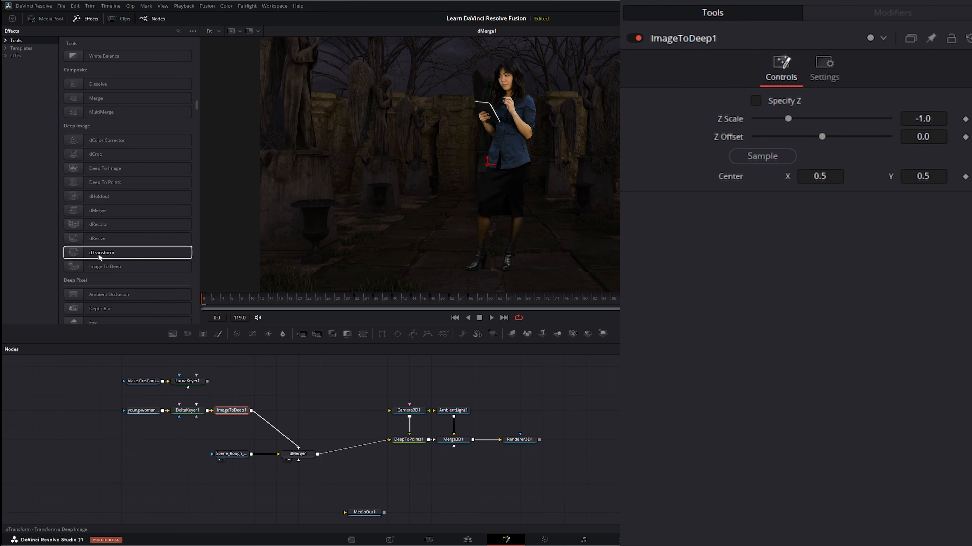
{"action": "left_click", "coordinate": [105, 252]}
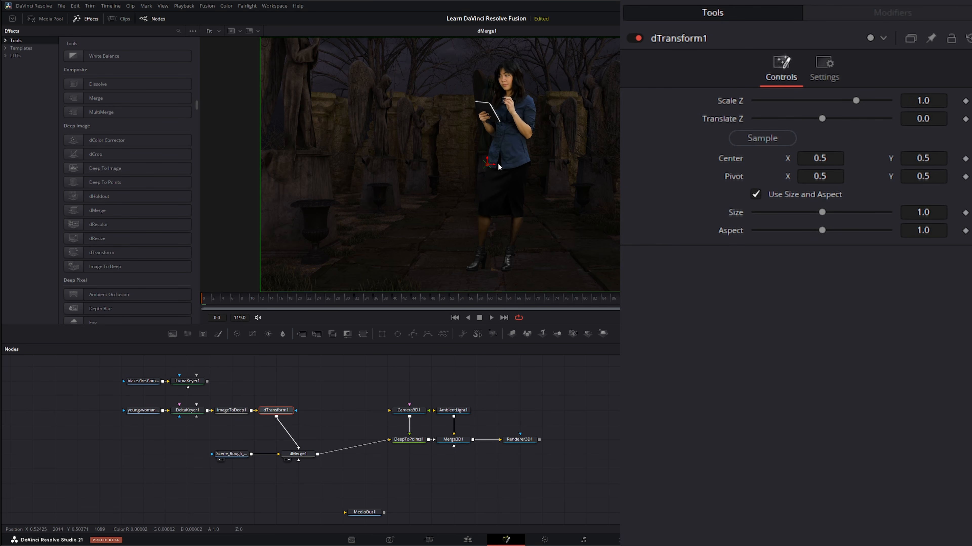
{"action": "mouse_move", "coordinate": [496, 167]}
{"action": "left_mouse_down"}
{"action": "mouse_move", "coordinate": [570, 167]}
{"action": "mouse_move", "coordinate": [497, 186]}
{"action": "left_mouse_up"}
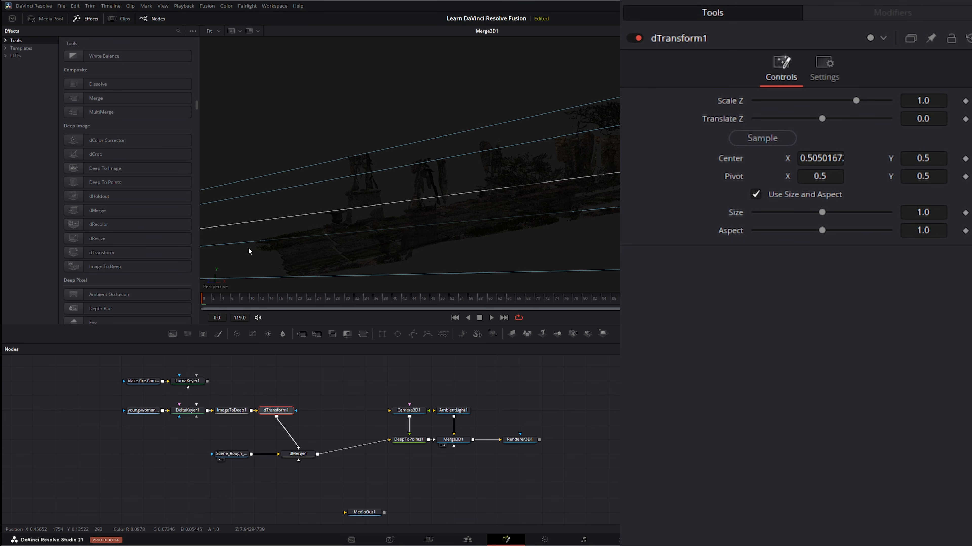
Set dTransform1's Translate Z to 17.2 to push the woman deeper into the point cloud
{"action": "left_click_drag", "start_coordinate": [318, 243], "coordinate": [428, 235]}
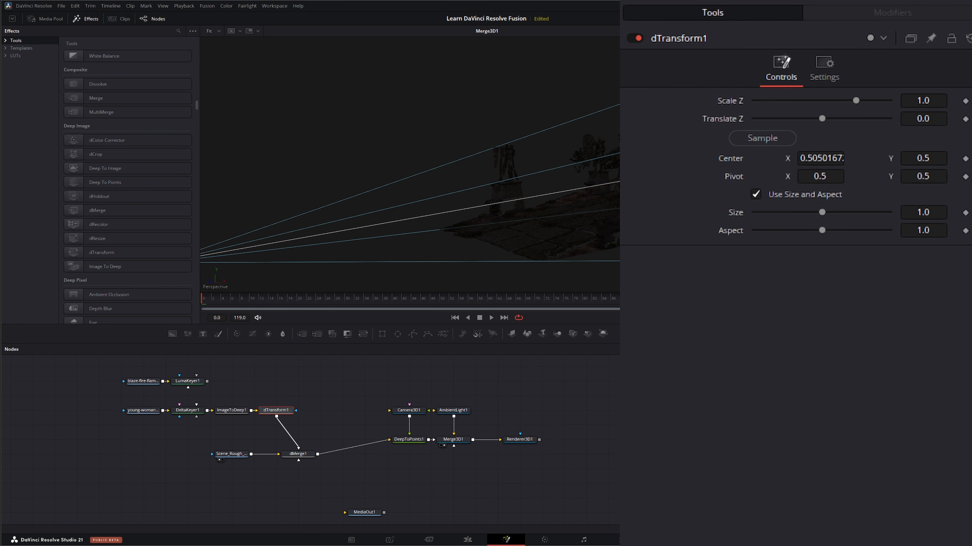
{"action": "left_click_drag", "start_coordinate": [825, 117], "coordinate": [848, 117]}
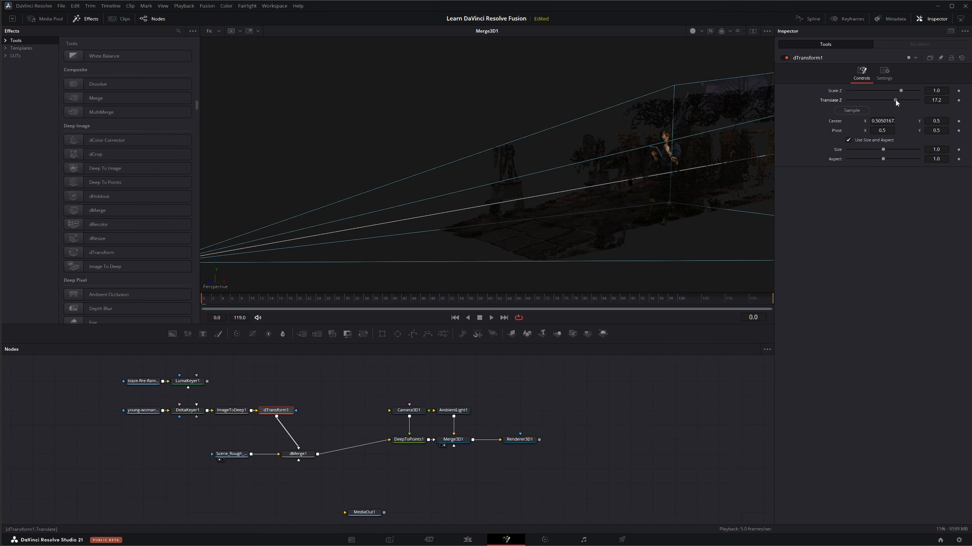
{"action": "left_click_drag", "start_coordinate": [692, 189], "coordinate": [451, 245]}
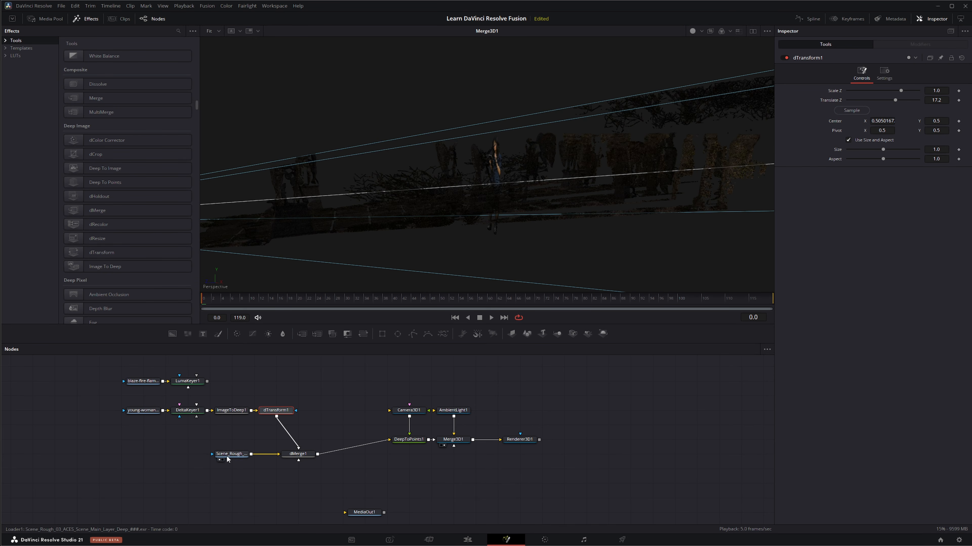
Examine the branches in the loaded EXR scene and compare them with the woman's position in the Merge3D1 point cloud
{"action": "left_click_drag", "start_coordinate": [318, 209], "coordinate": [320, 215]}
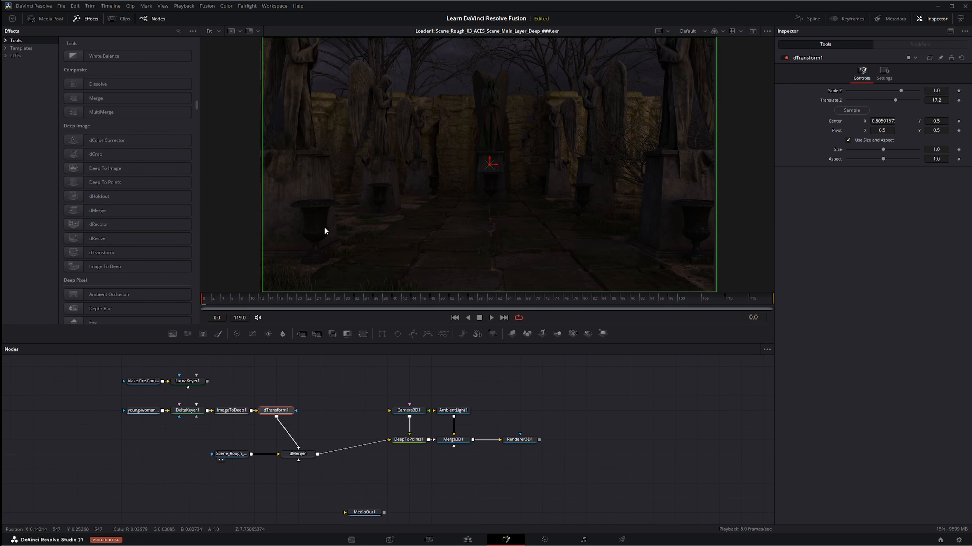
{"action": "left_click", "coordinate": [90, 20]}
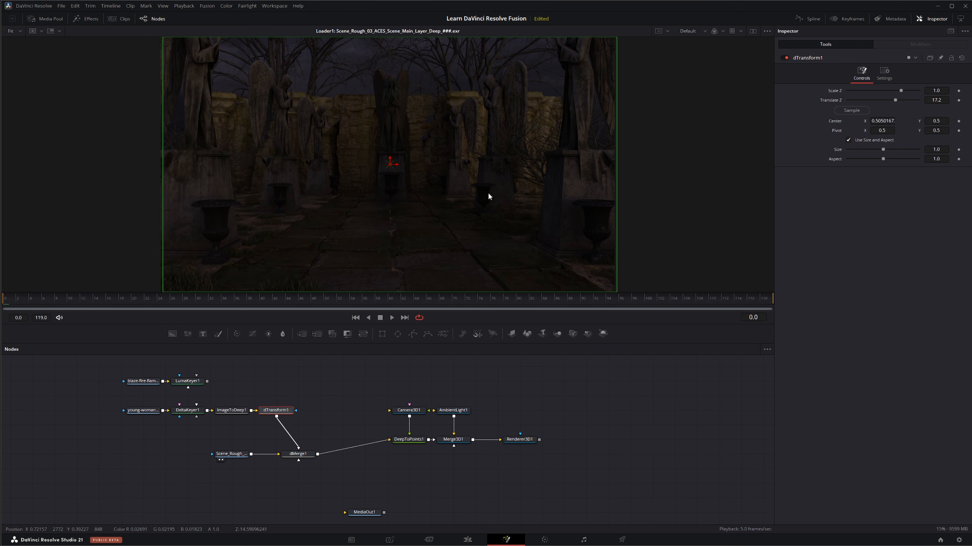
{"action": "scroll", "coordinate": [514, 169], "scroll_direction": "up", "scroll_amount": 5}
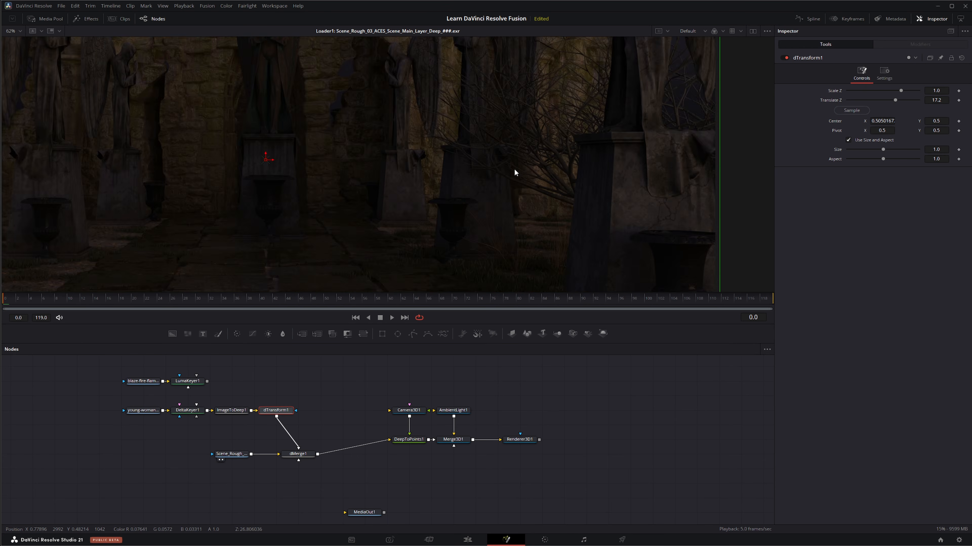
{"action": "left_click_drag", "start_coordinate": [553, 117], "coordinate": [331, 162]}
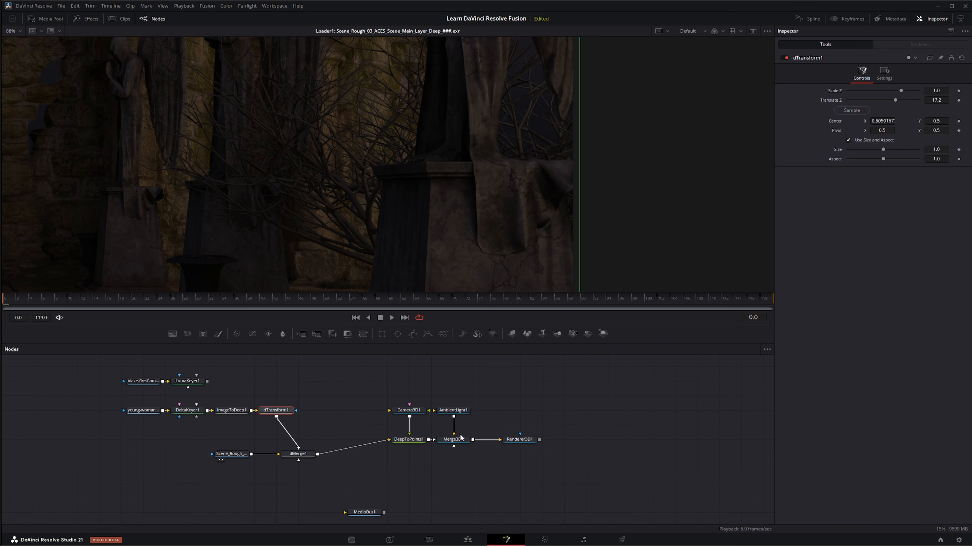
{"action": "left_click_drag", "start_coordinate": [458, 443], "coordinate": [465, 268]}
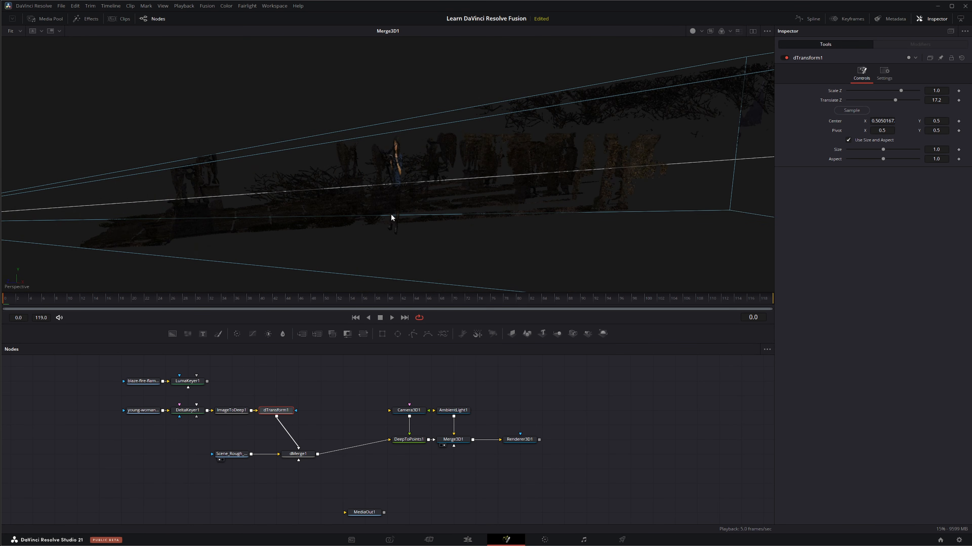
{"action": "scroll", "coordinate": [411, 215], "scroll_direction": "up", "scroll_amount": 2}
{"action": "scroll", "coordinate": [411, 215], "scroll_direction": "up", "scroll_amount": 2}
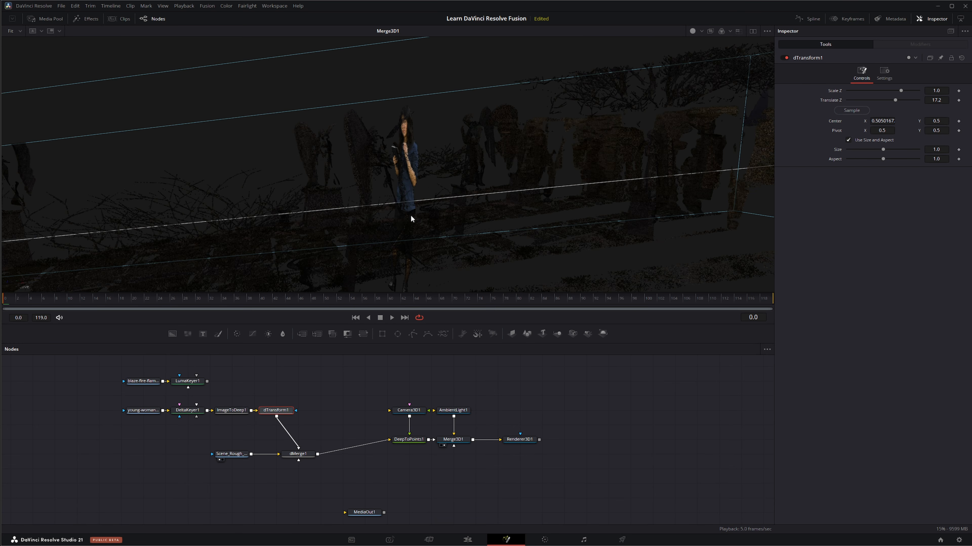
{"action": "left_click_drag", "start_coordinate": [366, 228], "coordinate": [379, 174]}
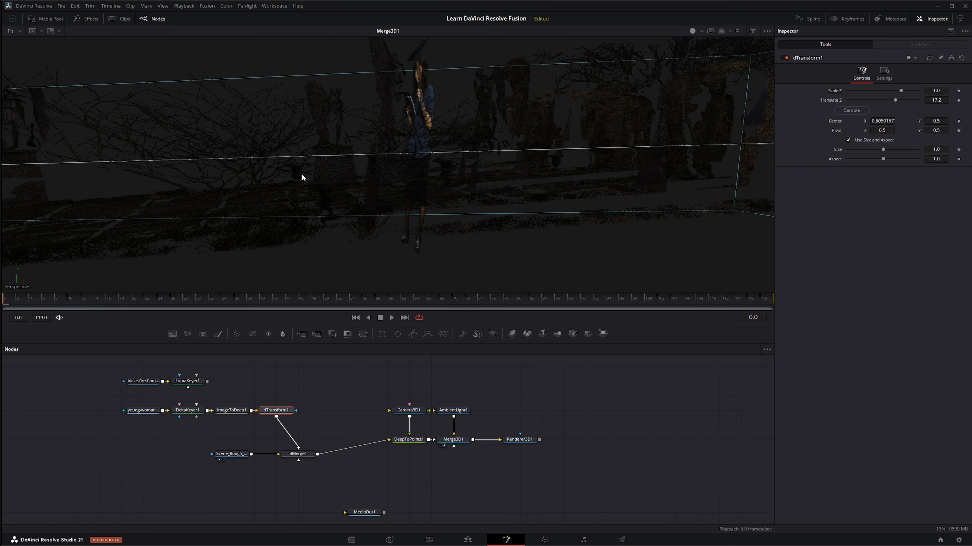
{"action": "left_click_drag", "start_coordinate": [323, 208], "coordinate": [314, 210]}
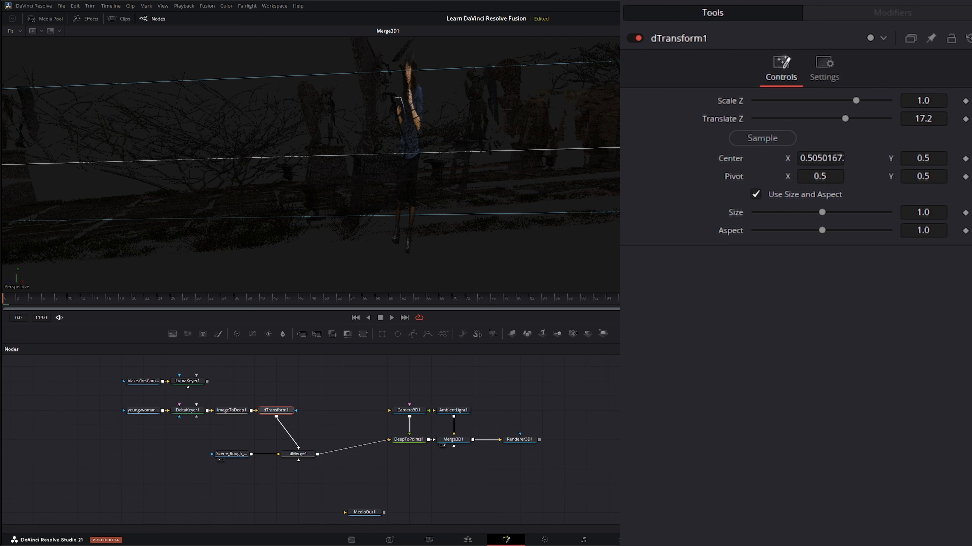
Set dTransform1's Translate Z to 14.4 and show dMerge1 in a second viewer beside Merge3D1
{"action": "mouse_move", "coordinate": [929, 119]}
{"action": "left_mouse_down"}
{"action": "mouse_move", "coordinate": [912, 118]}
{"action": "mouse_move", "coordinate": [920, 118]}
{"action": "left_mouse_up"}
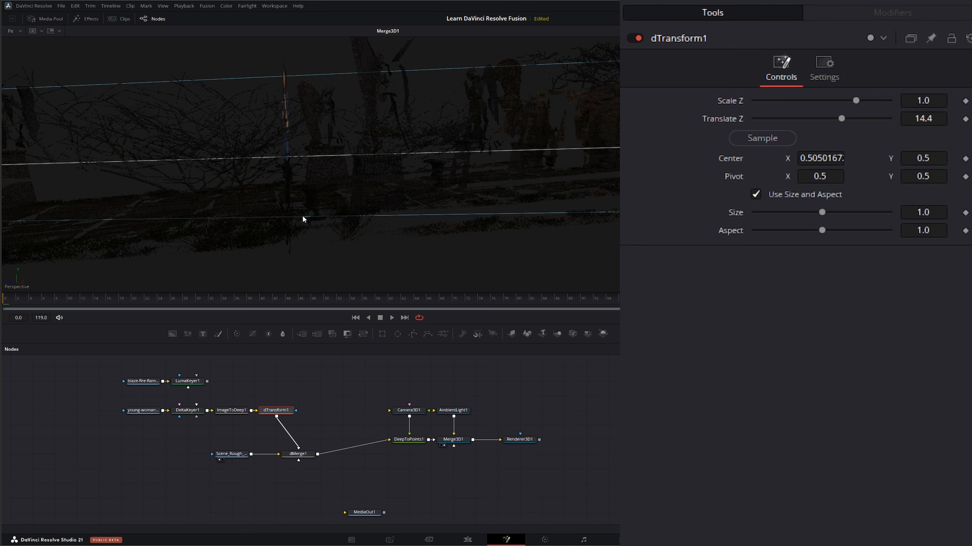
{"action": "left_click_drag", "start_coordinate": [302, 216], "coordinate": [314, 210]}
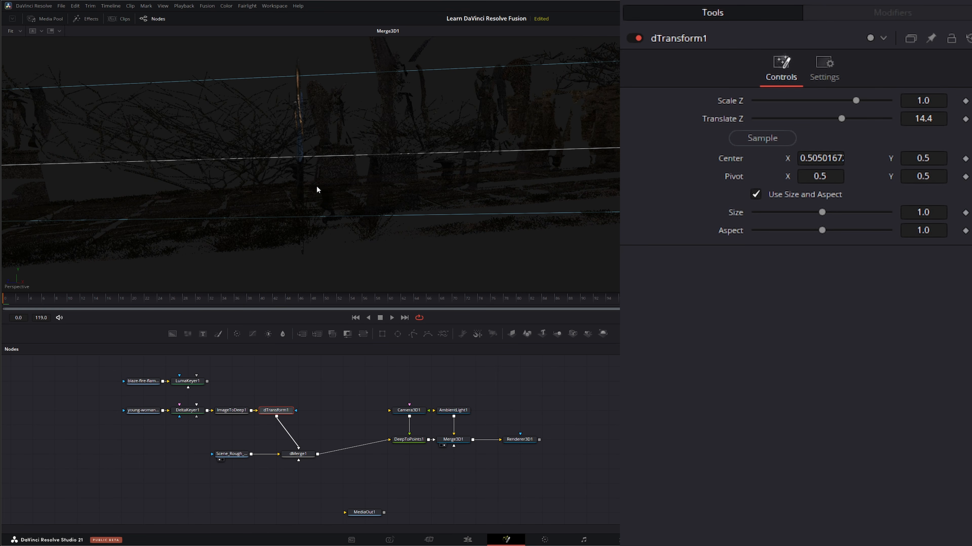
{"action": "left_click_drag", "start_coordinate": [294, 214], "coordinate": [410, 213]}
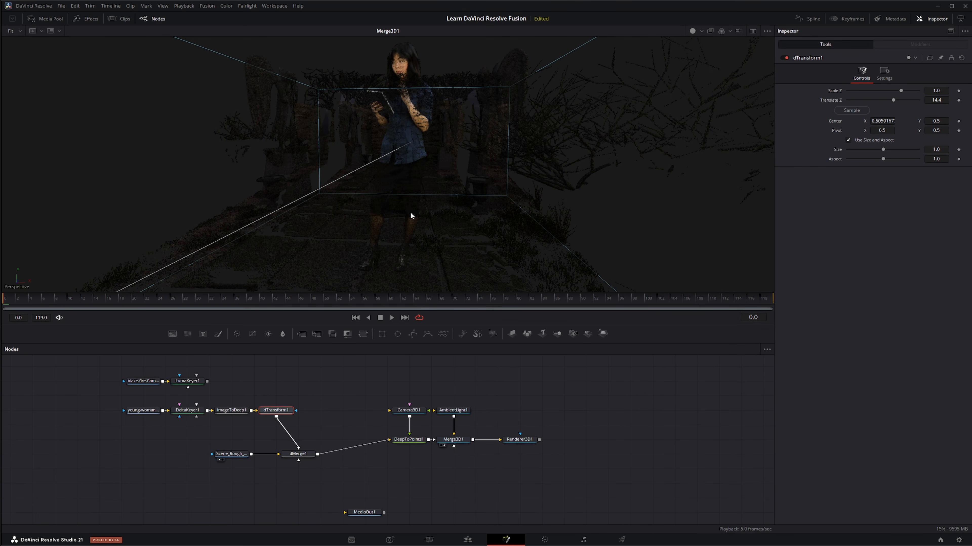
{"action": "left_click", "coordinate": [752, 31]}
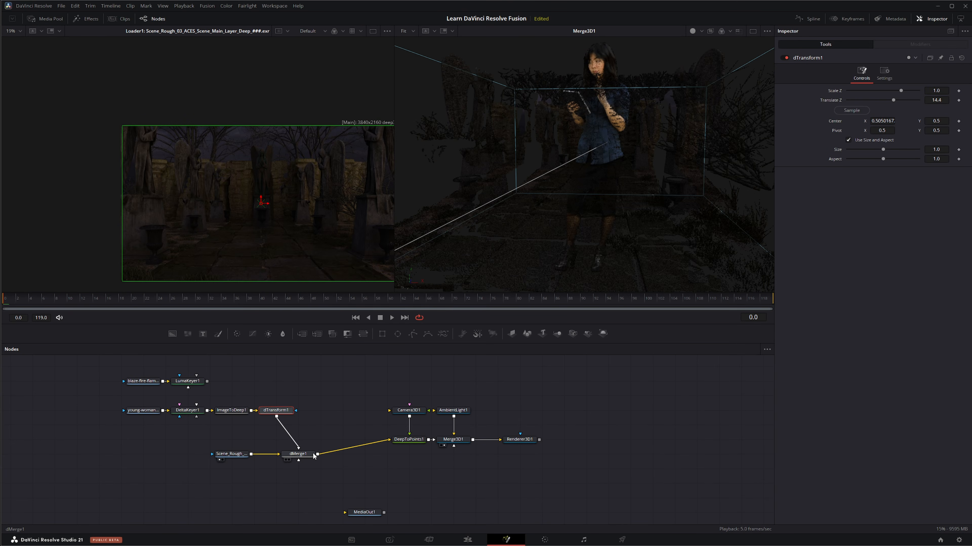
{"action": "left_click", "coordinate": [286, 460]}
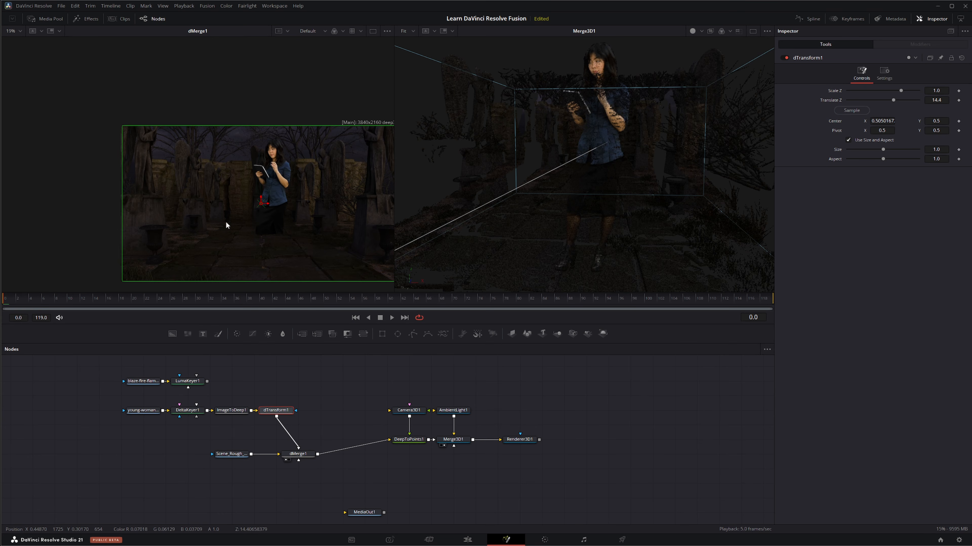
Scale the woman down to a Size of 0.514 in dTransform1 and move her to a Center X of about 0.703
{"action": "left_click", "coordinate": [15, 31]}
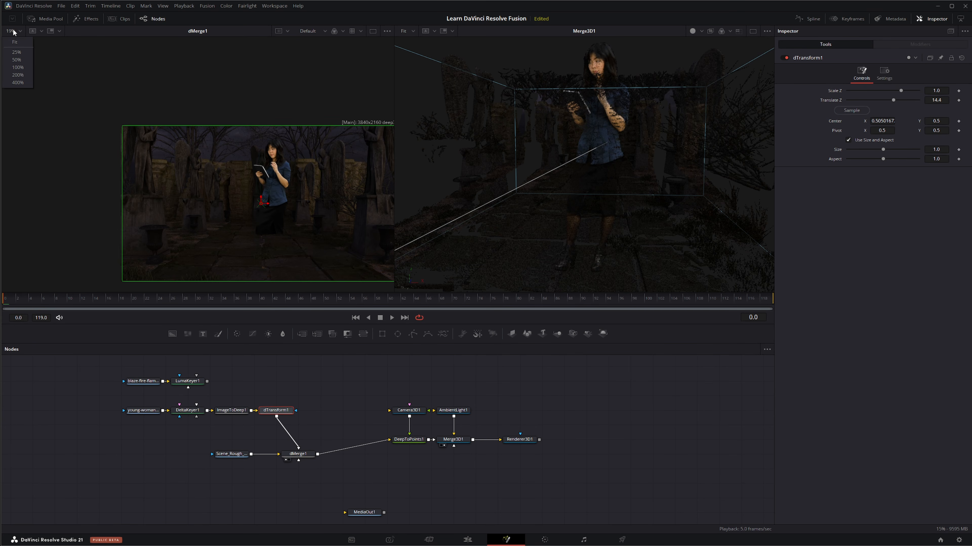
{"action": "left_click", "coordinate": [17, 51]}
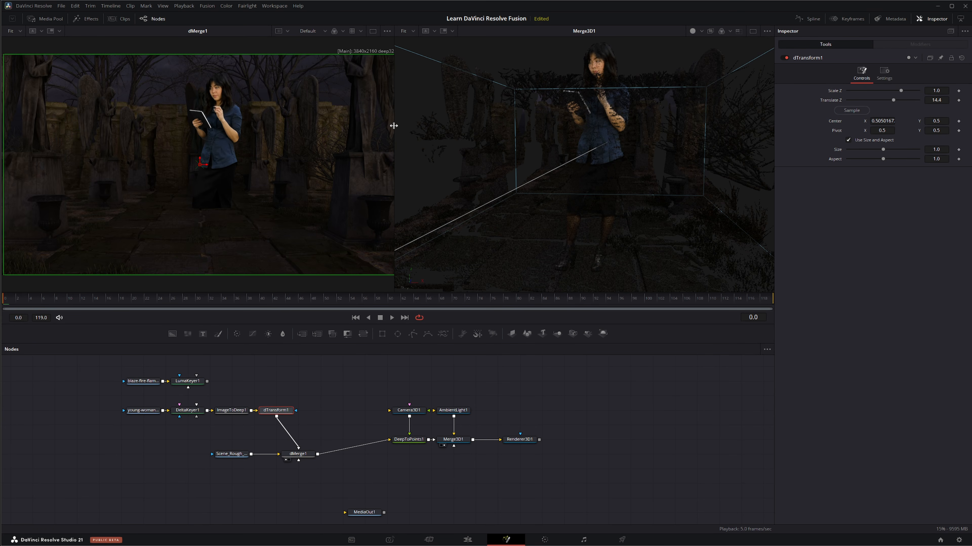
{"action": "left_click_drag", "start_coordinate": [395, 128], "coordinate": [335, 130]}
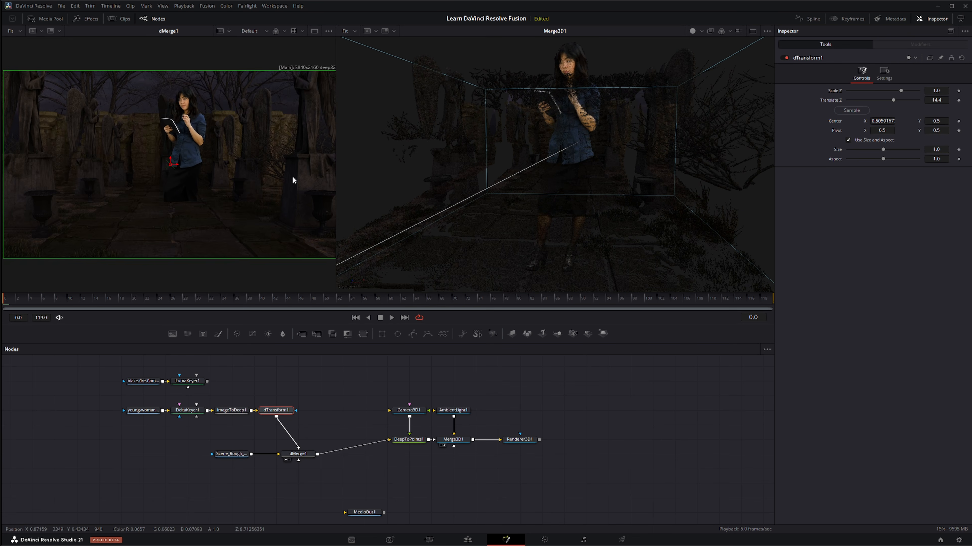
{"action": "scroll", "coordinate": [292, 176], "scroll_direction": "up", "scroll_amount": 2}
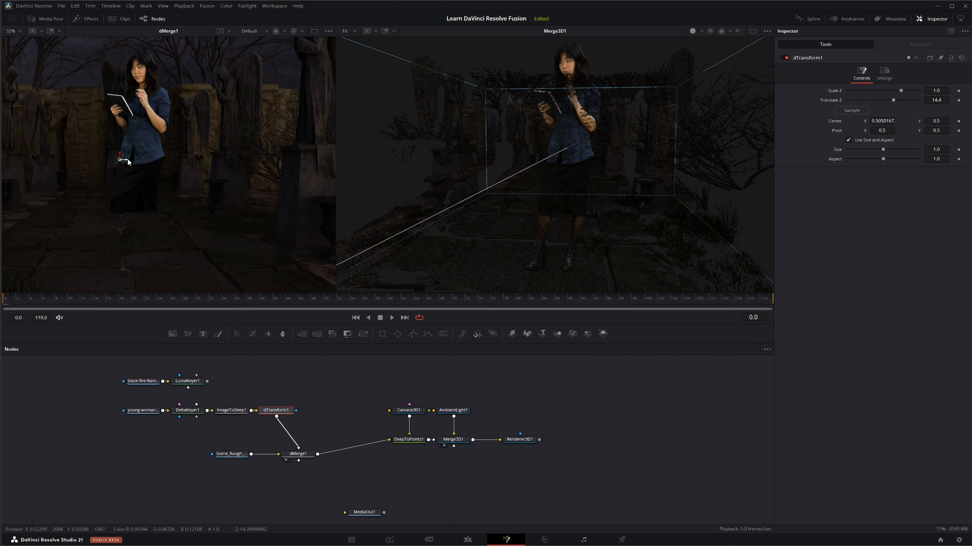
{"action": "left_click_drag", "start_coordinate": [127, 159], "coordinate": [202, 162]}
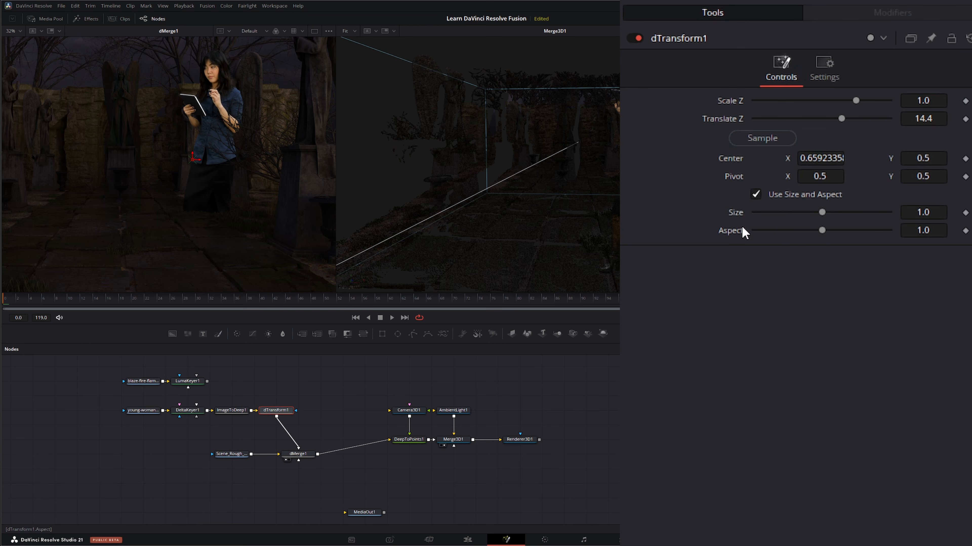
{"action": "left_click_drag", "start_coordinate": [945, 212], "coordinate": [751, 212]}
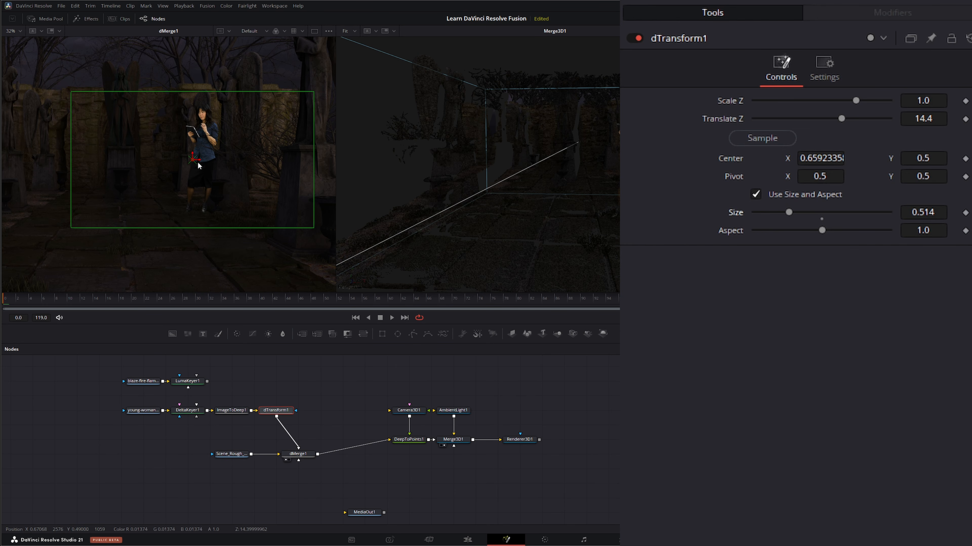
{"action": "left_click_drag", "start_coordinate": [200, 163], "coordinate": [221, 161]}
Shift the woman in dMerge1 to Center X about 0.724 and Center Y about 0.499, near the stone urn
{"action": "scroll", "coordinate": [212, 219], "scroll_direction": "up", "scroll_amount": 2}
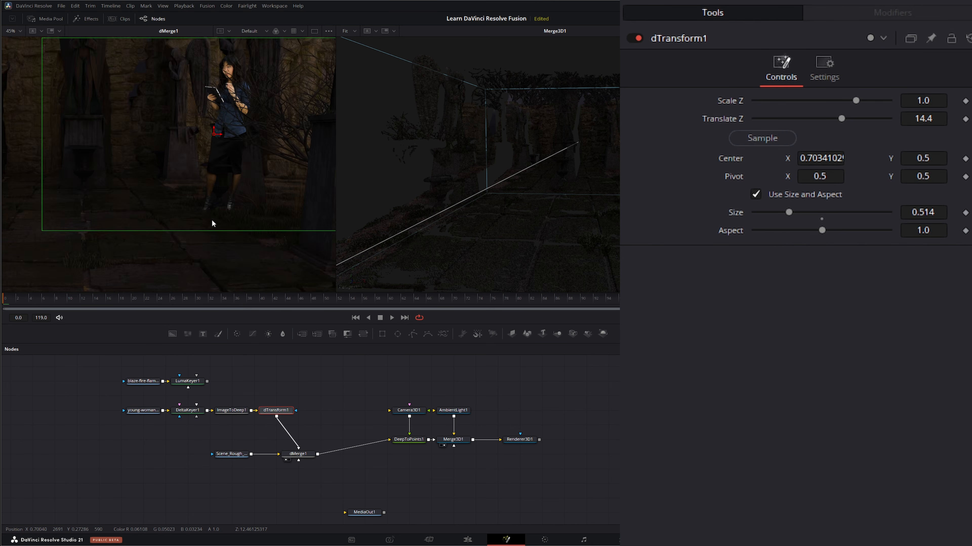
{"action": "scroll", "coordinate": [213, 223], "scroll_direction": "up", "scroll_amount": 6}
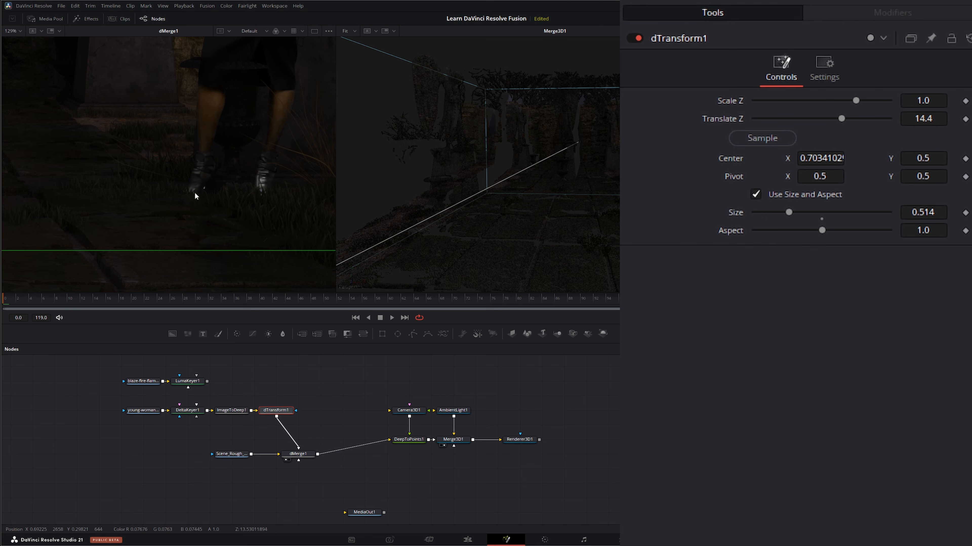
{"action": "left_click_drag", "start_coordinate": [224, 191], "coordinate": [168, 251]}
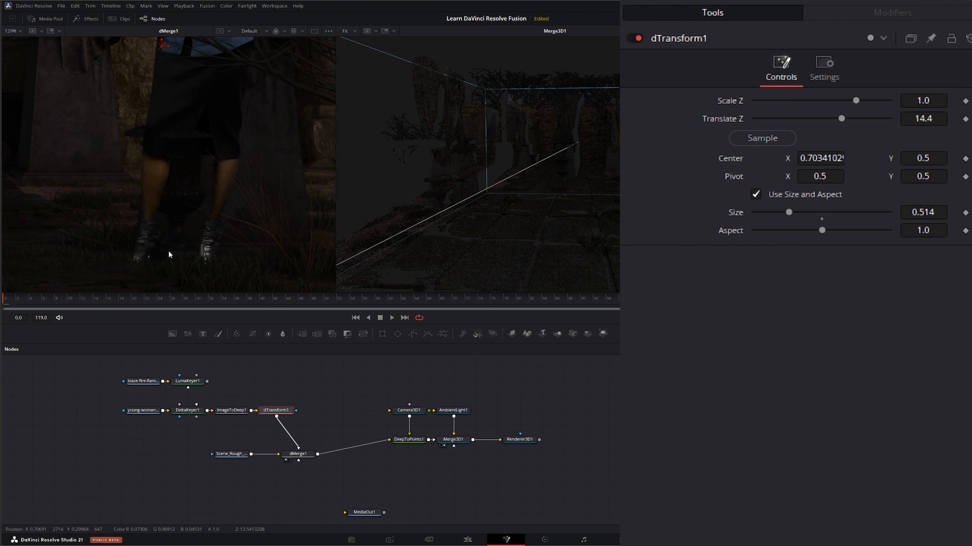
{"action": "left_click_drag", "start_coordinate": [170, 47], "coordinate": [199, 43]}
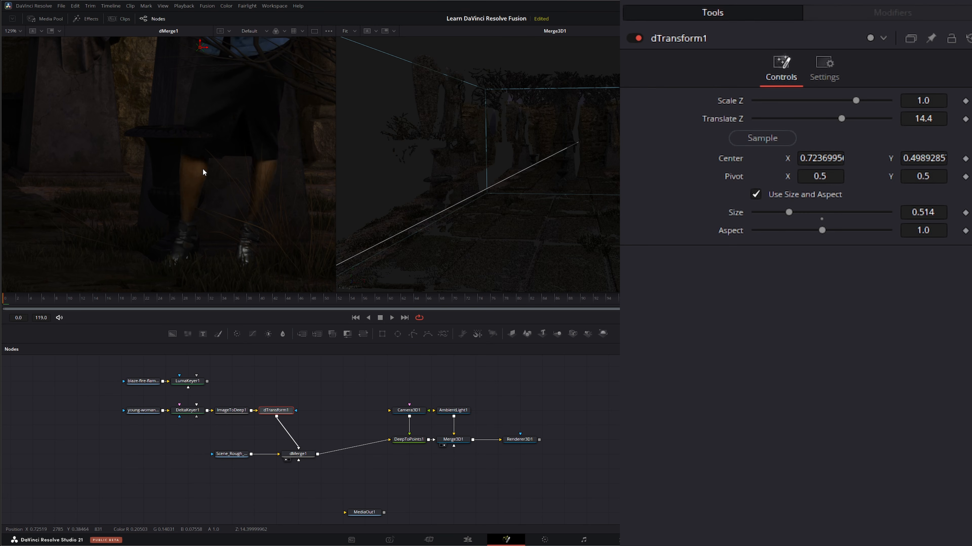
Try Translate Z values of 14.1, 14.0 and 14.2 on dTransform1, comparing the woman's depth with the urn in the Merge3D1 point cloud
{"action": "scroll", "coordinate": [190, 140], "scroll_direction": "up", "scroll_amount": 3}
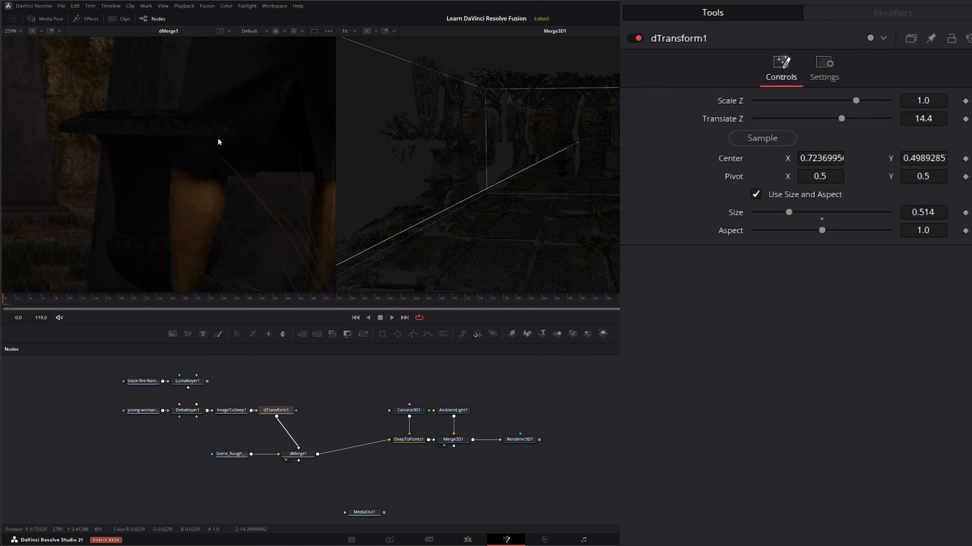
{"action": "left_click_drag", "start_coordinate": [656, 205], "coordinate": [535, 215]}
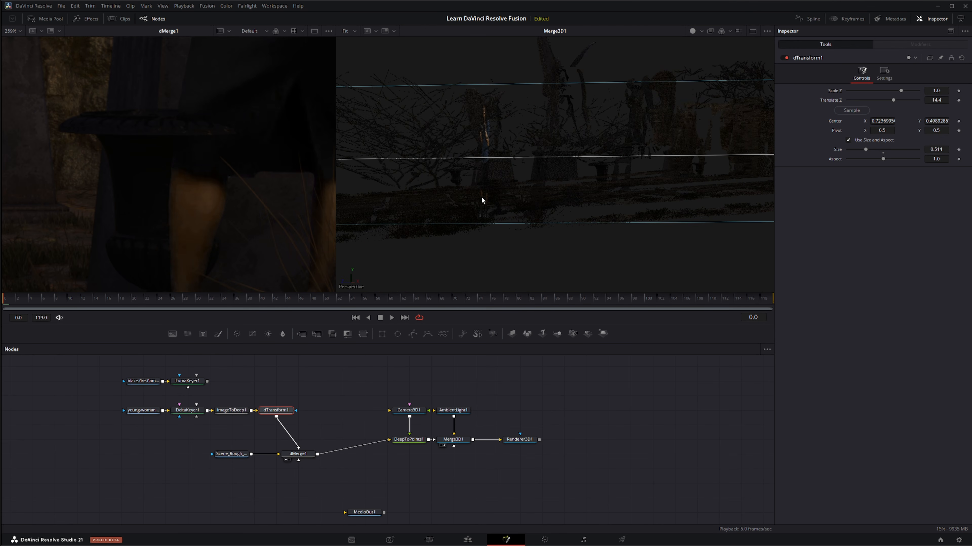
{"action": "scroll", "coordinate": [479, 198], "scroll_direction": "up", "scroll_amount": 1}
{"action": "scroll", "coordinate": [479, 199], "scroll_direction": "down", "scroll_amount": 1}
{"action": "scroll", "coordinate": [476, 198], "scroll_direction": "up", "scroll_amount": 2}
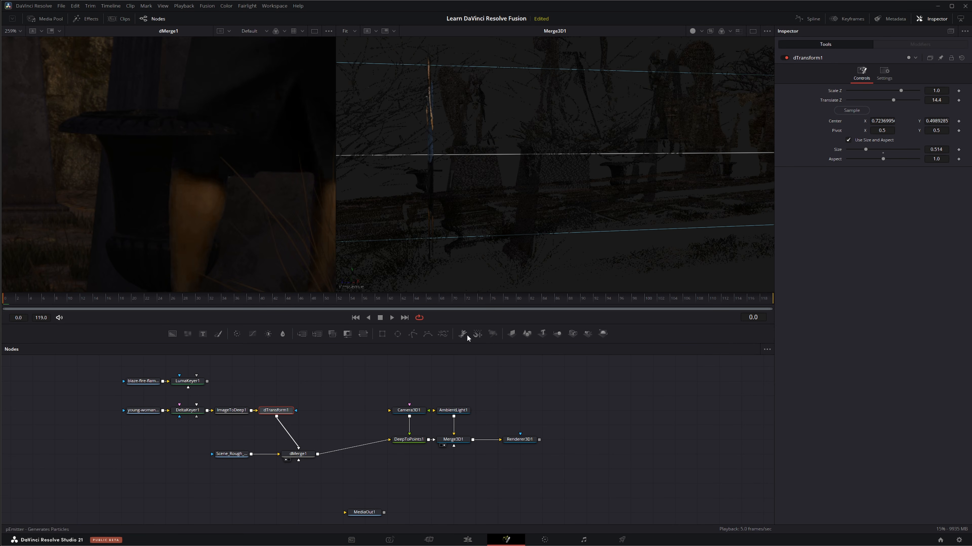
{"action": "left_click_drag", "start_coordinate": [943, 101], "coordinate": [941, 101]}
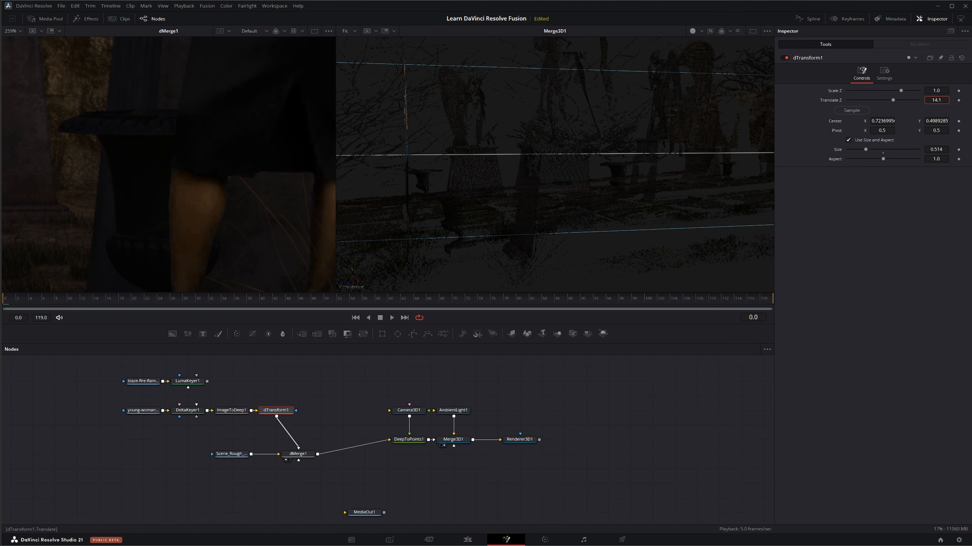
{"action": "double_click", "coordinate": [941, 101]}
{"action": "type", "text": "14"}
{"action": "key", "text": "Tab"}
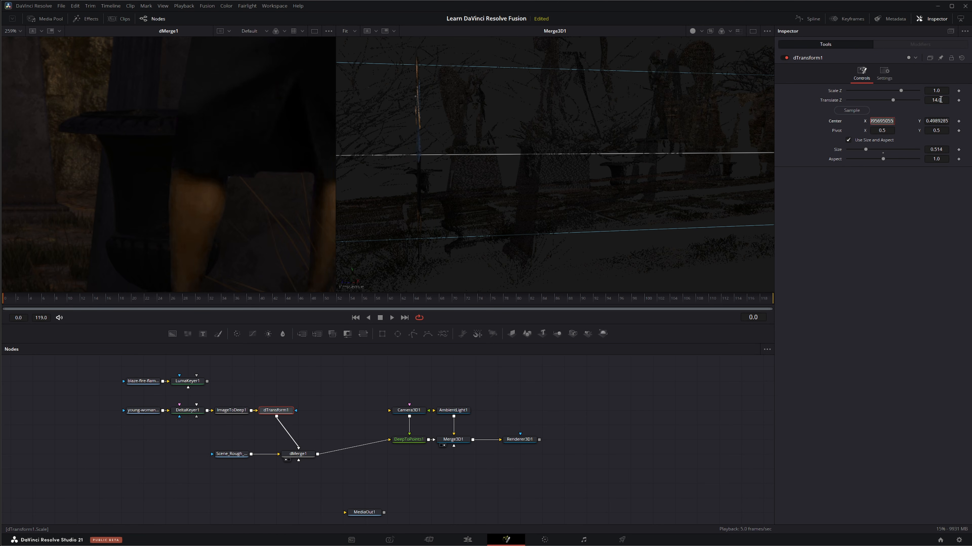
{"action": "left_click", "coordinate": [943, 101]}
{"action": "type", "text": "2"}
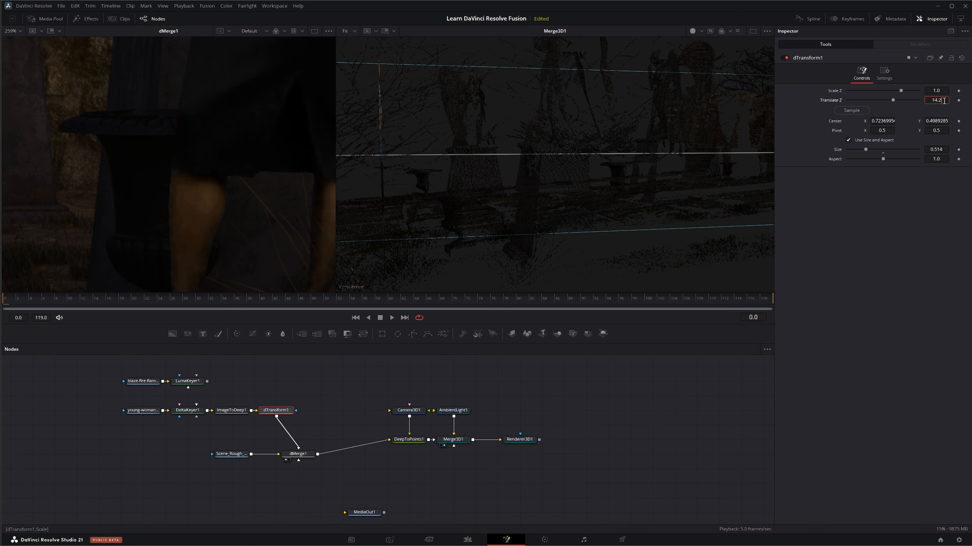
{"action": "key", "text": "Tab"}
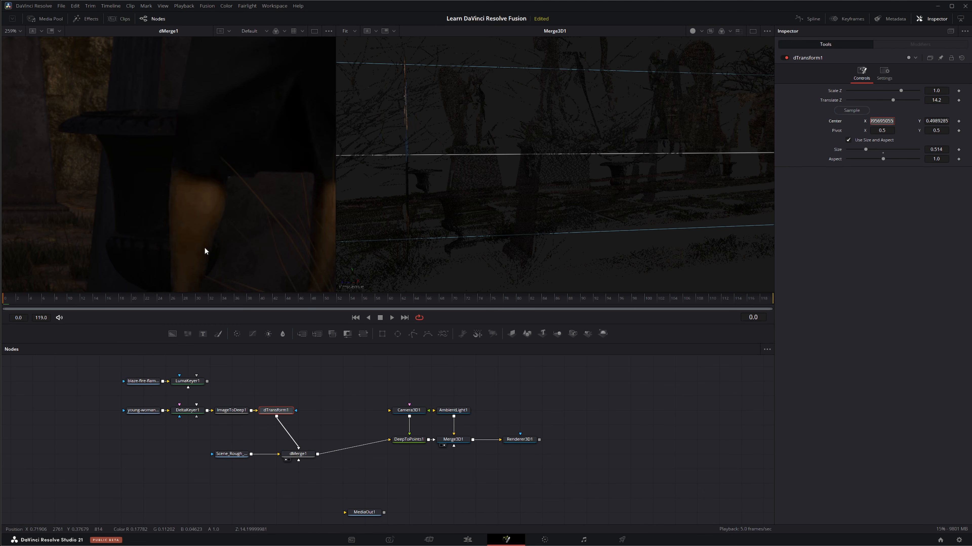
Refine dTransform1's Translate Z to 14.35 and settle on 14.3, checking how the branches overlap the woman
{"action": "scroll", "coordinate": [183, 169], "scroll_direction": "down", "scroll_amount": 8}
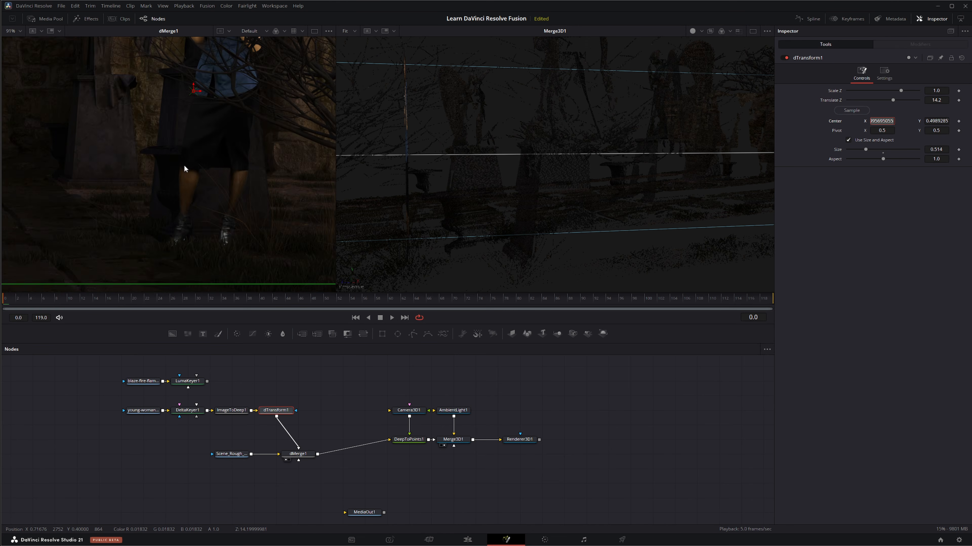
{"action": "scroll", "coordinate": [195, 97], "scroll_direction": "up", "scroll_amount": 5}
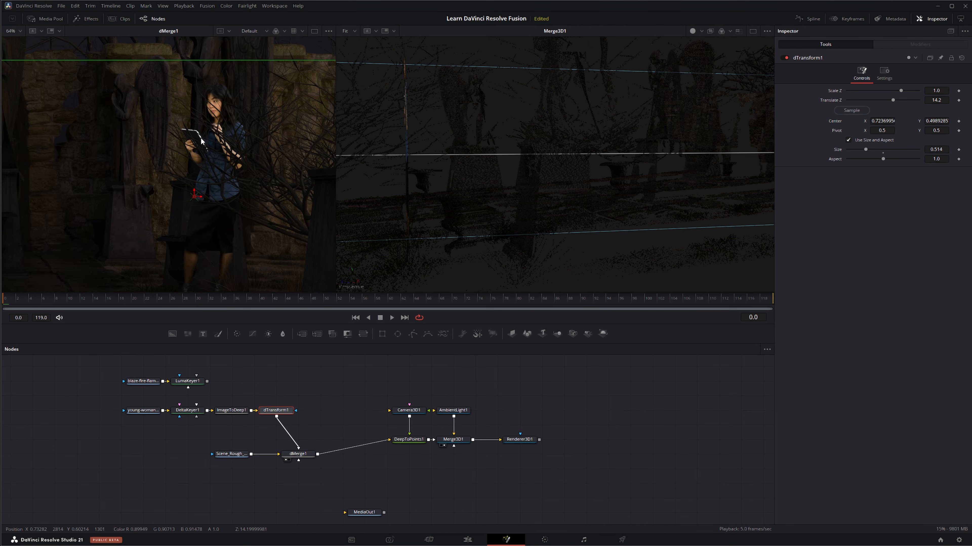
{"action": "scroll", "coordinate": [287, 150], "scroll_direction": "down", "scroll_amount": 2}
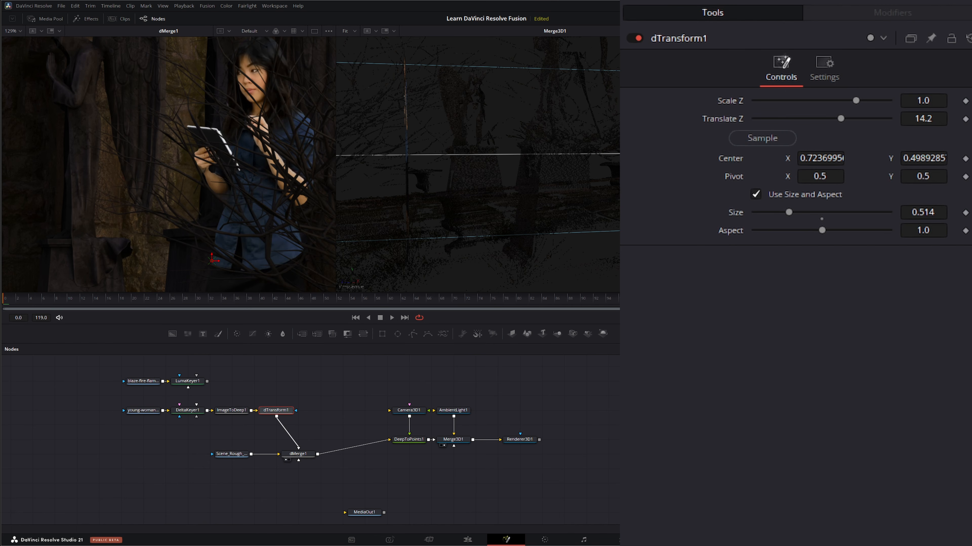
{"action": "left_click", "coordinate": [934, 117]}
{"action": "type", "text": "1."}
{"action": "type", "text": "4.3"}
{"action": "type", "text": "5"}
{"action": "key", "text": "Tab"}
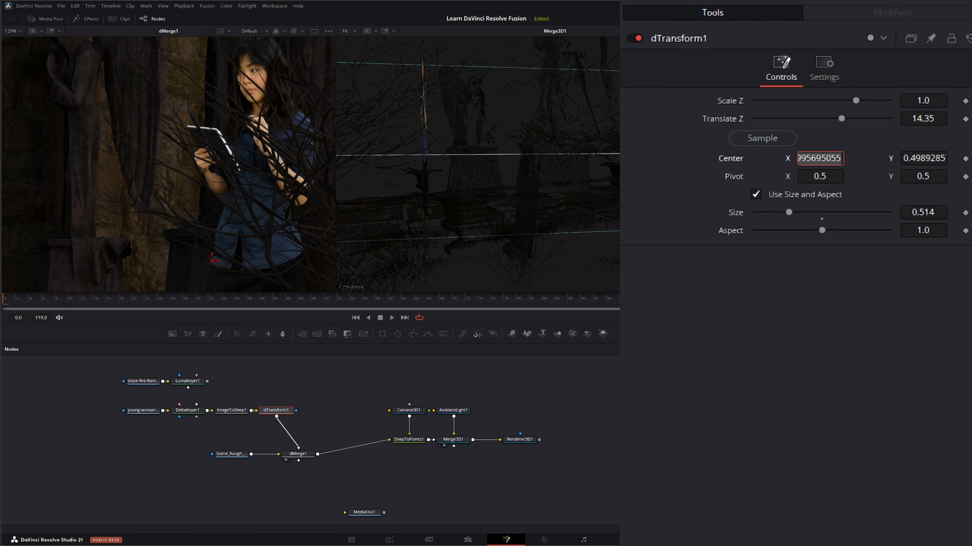
{"action": "scroll", "coordinate": [258, 198], "scroll_direction": "down", "scroll_amount": 2}
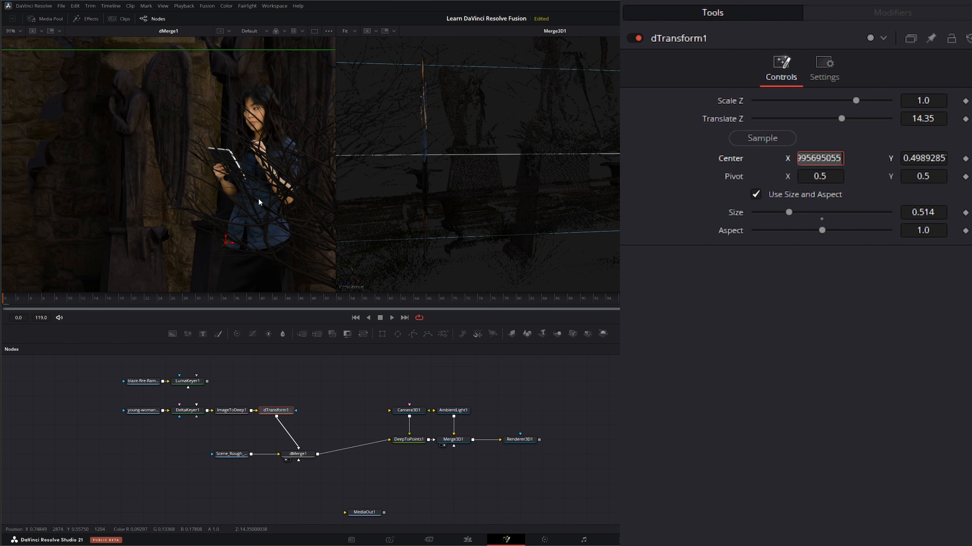
{"action": "scroll", "coordinate": [258, 198], "scroll_direction": "down", "scroll_amount": 1}
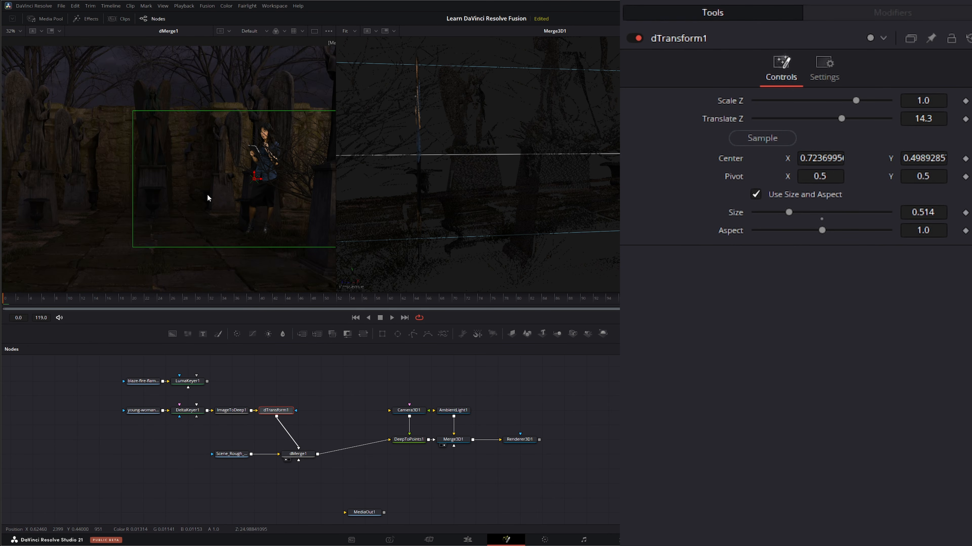
View LumaKeyer1's fire in the first viewer and add an Image To Deep node after it
{"action": "mouse_move", "coordinate": [268, 222]}
{"action": "left_mouse_down"}
{"action": "mouse_move", "coordinate": [233, 218]}
{"action": "mouse_move", "coordinate": [270, 209]}
{"action": "left_mouse_up"}
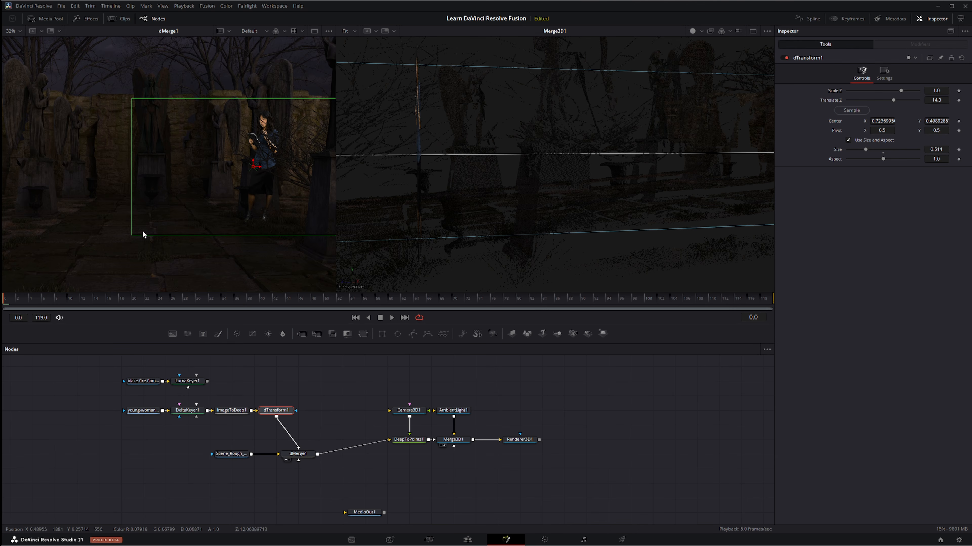
{"action": "left_click_drag", "start_coordinate": [143, 234], "coordinate": [267, 224]}
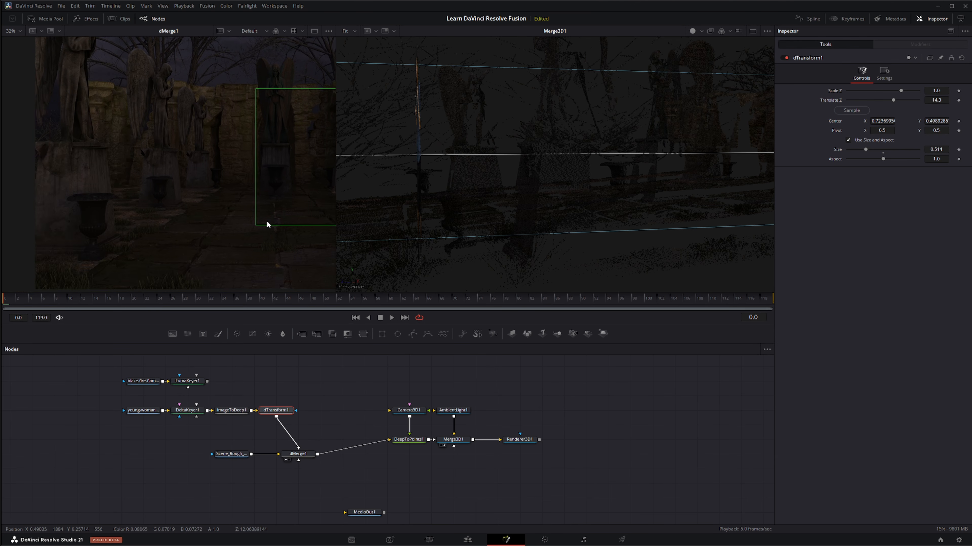
{"action": "left_click_drag", "start_coordinate": [165, 219], "coordinate": [170, 223]}
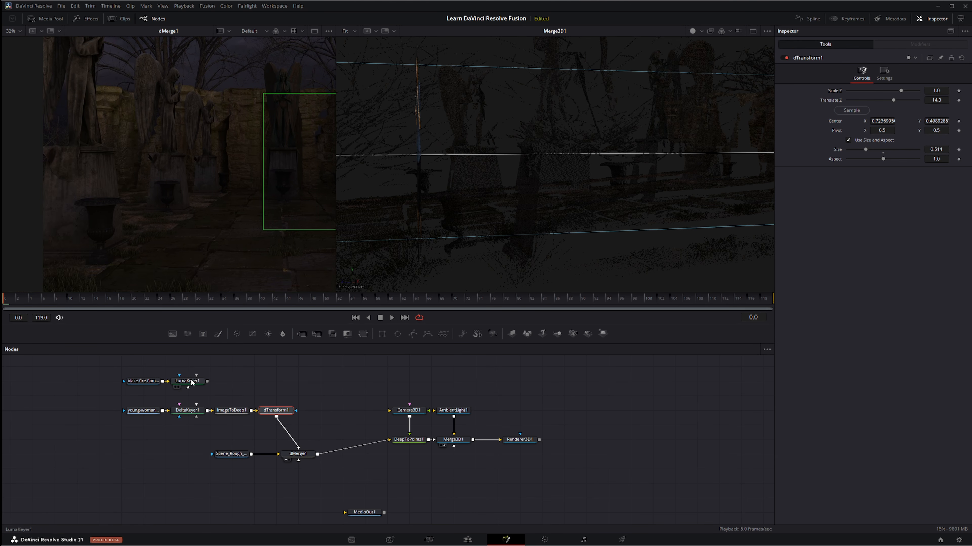
{"action": "key", "text": "1"}
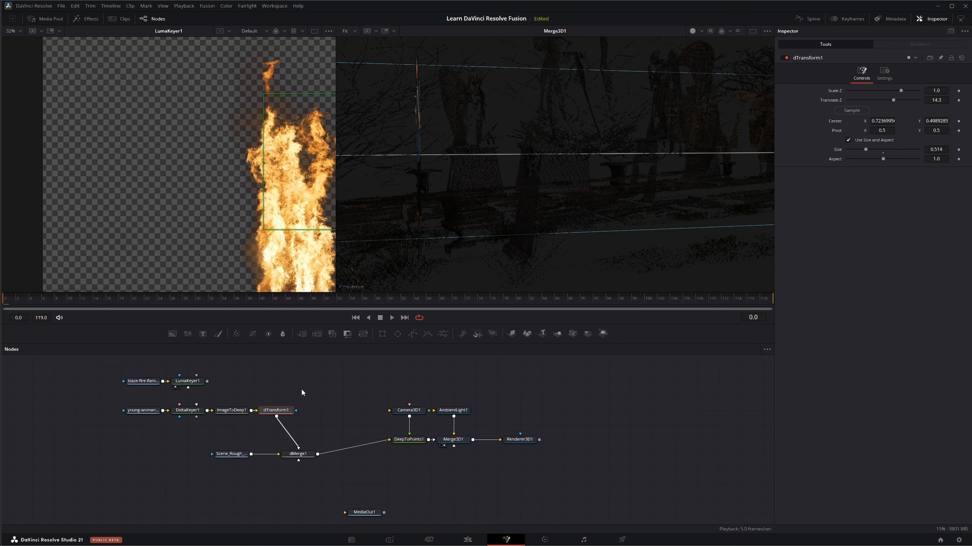
{"action": "left_click", "coordinate": [188, 381]}
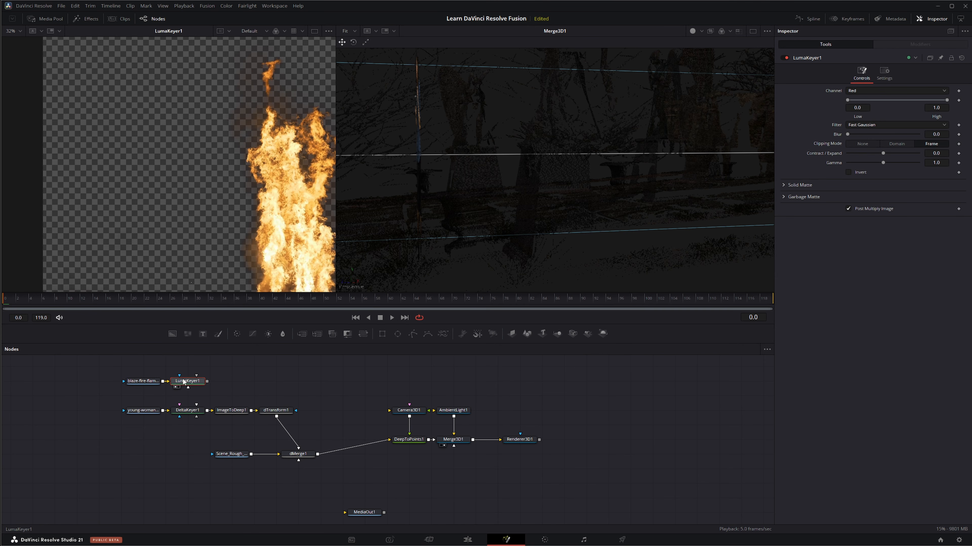
{"action": "key", "text": "shift+space"}
{"action": "type", "text": "ima"}
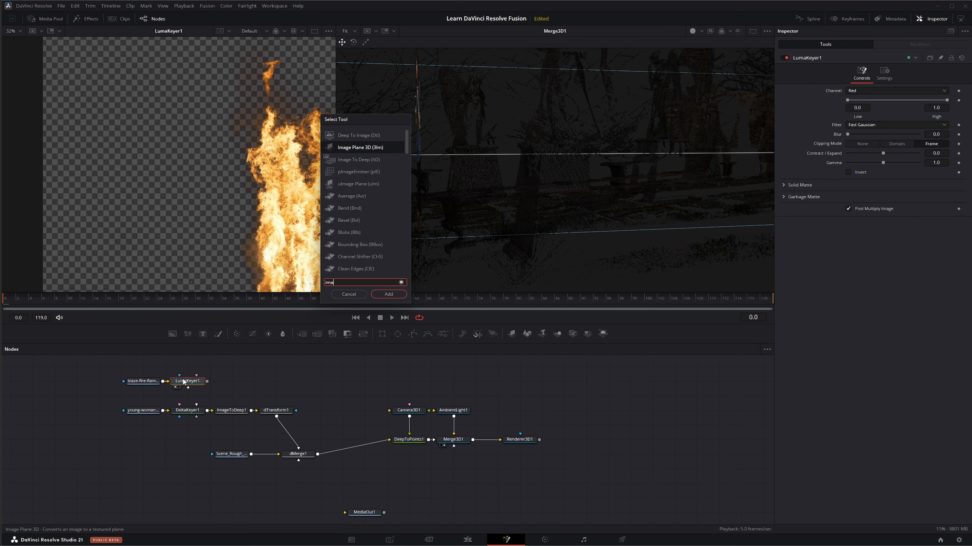
{"action": "left_click", "coordinate": [363, 159]}
{"action": "left_click", "coordinate": [394, 297]}
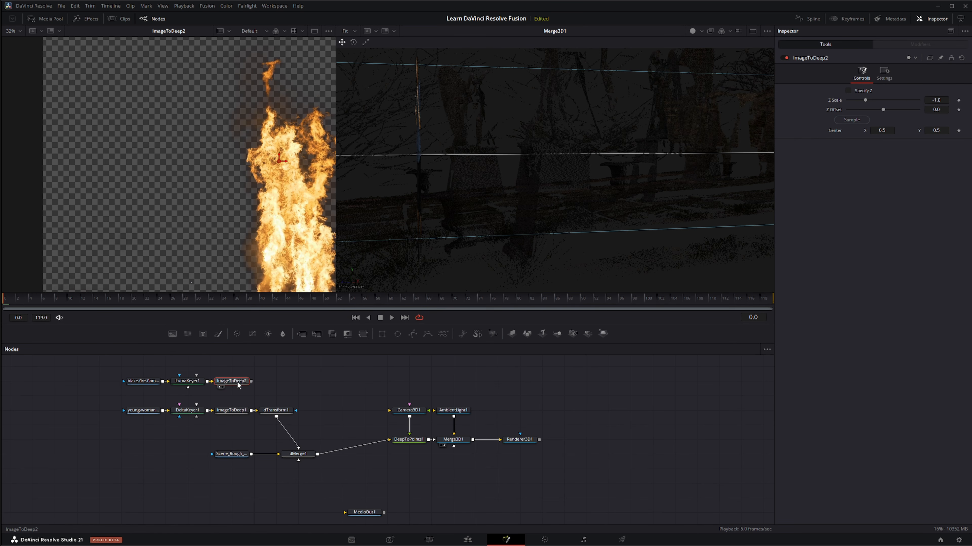
Add a dTransform node after ImageToDeep2, connect its output to dMerge1 and offset the node from dTransform1 for a clear layout
{"action": "key", "text": "shift+space"}
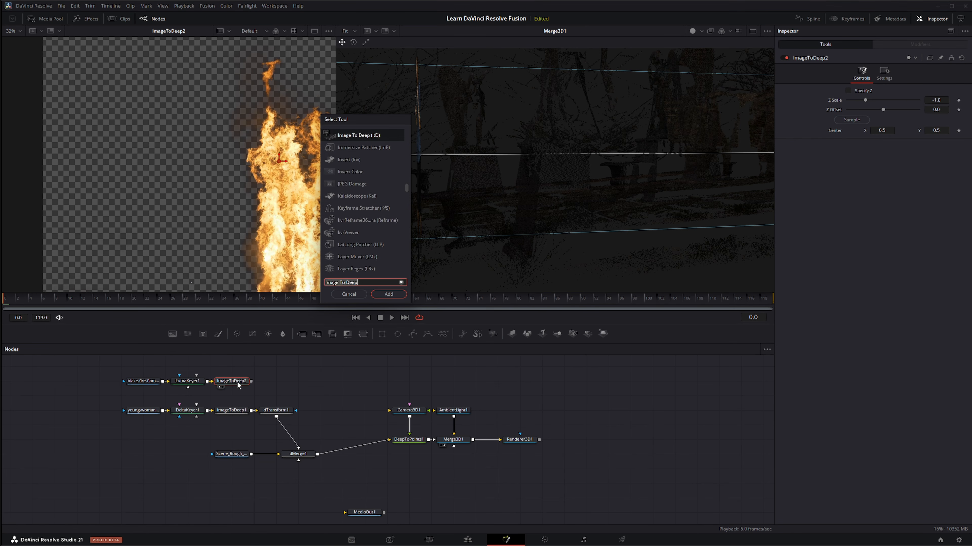
{"action": "type", "text": "dtra"}
{"action": "key", "text": "Return"}
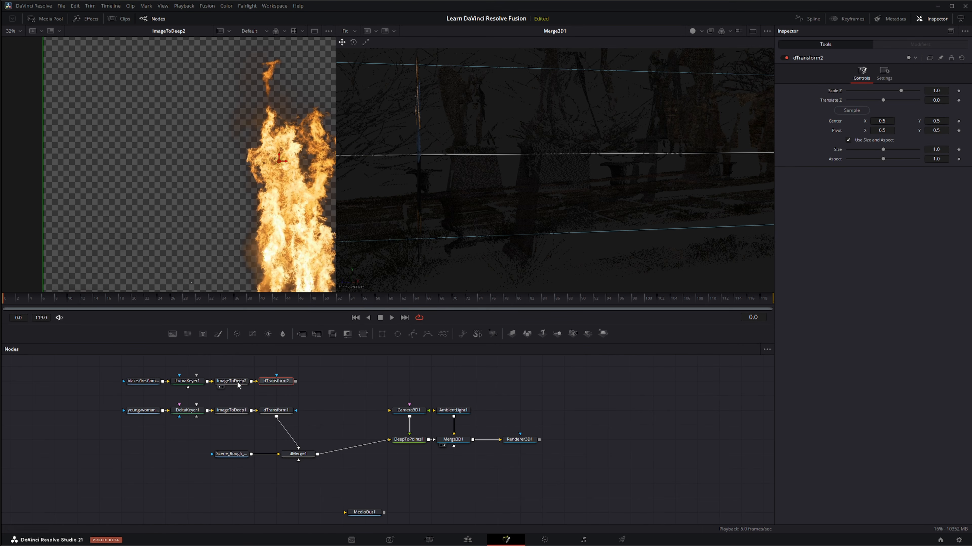
{"action": "left_click_drag", "start_coordinate": [295, 381], "coordinate": [302, 454]}
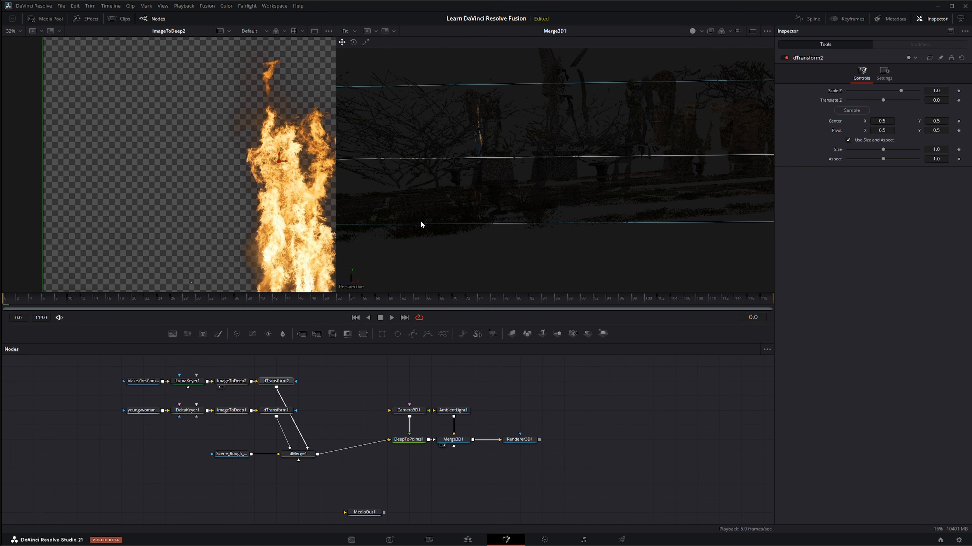
{"action": "scroll", "coordinate": [421, 222], "scroll_direction": "down", "scroll_amount": 4}
{"action": "left_click_drag", "start_coordinate": [421, 222], "coordinate": [380, 185]}
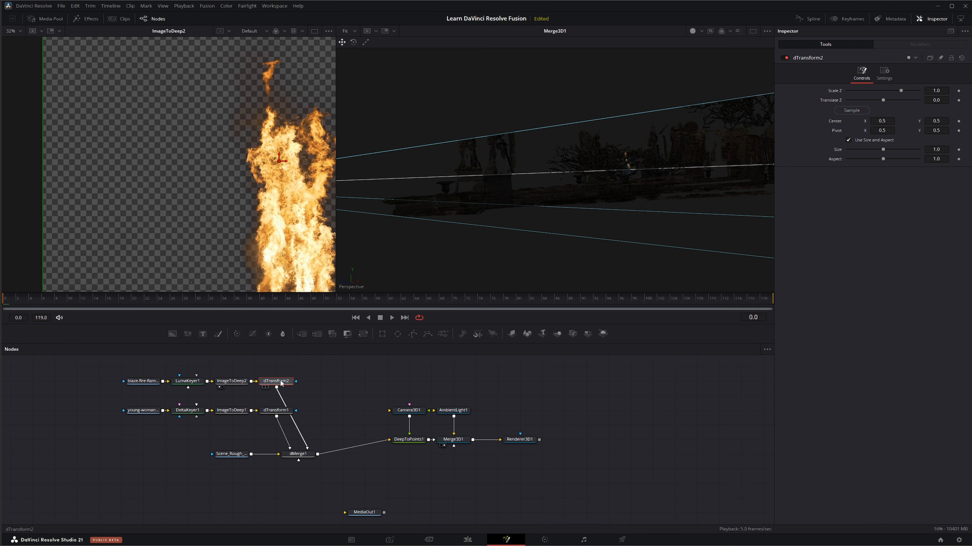
{"action": "left_click_drag", "start_coordinate": [277, 385], "coordinate": [299, 385]}
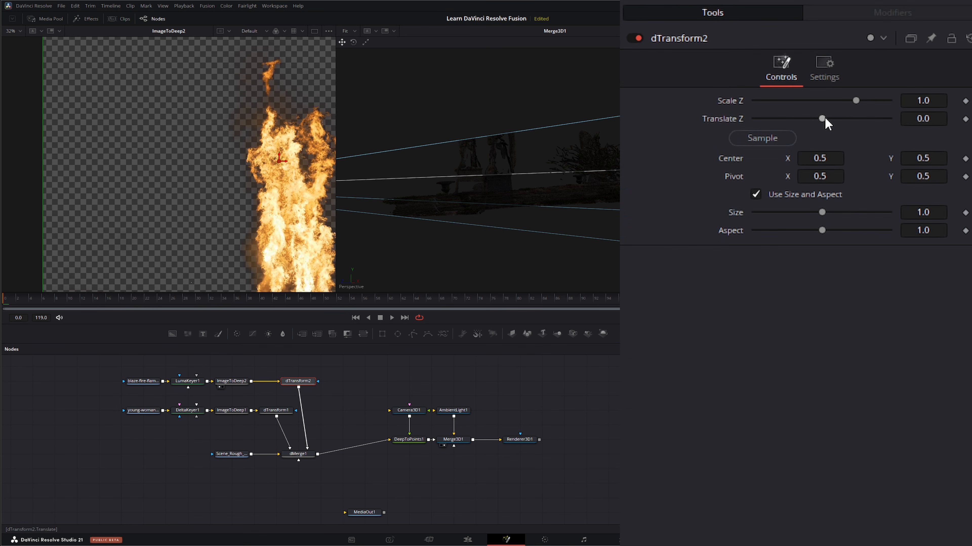
Set dTransform2's Translate Z to 9.7 and view dMerge1 in the first viewer, comparing the fire's depth with the Merge3D1 point cloud
{"action": "mouse_move", "coordinate": [825, 120]}
{"action": "left_mouse_down"}
{"action": "mouse_move", "coordinate": [847, 120]}
{"action": "mouse_move", "coordinate": [837, 118]}
{"action": "left_mouse_up"}
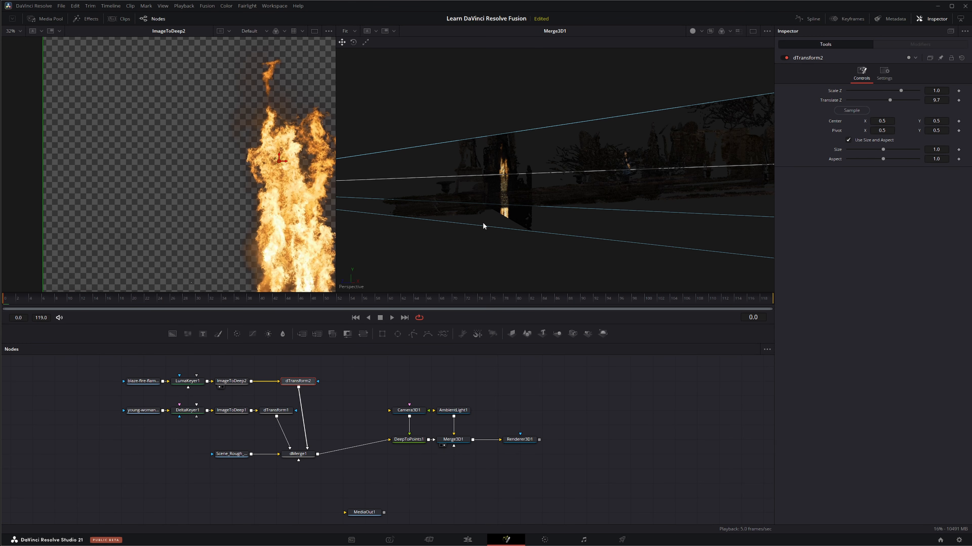
{"action": "left_click_drag", "start_coordinate": [483, 223], "coordinate": [488, 224]}
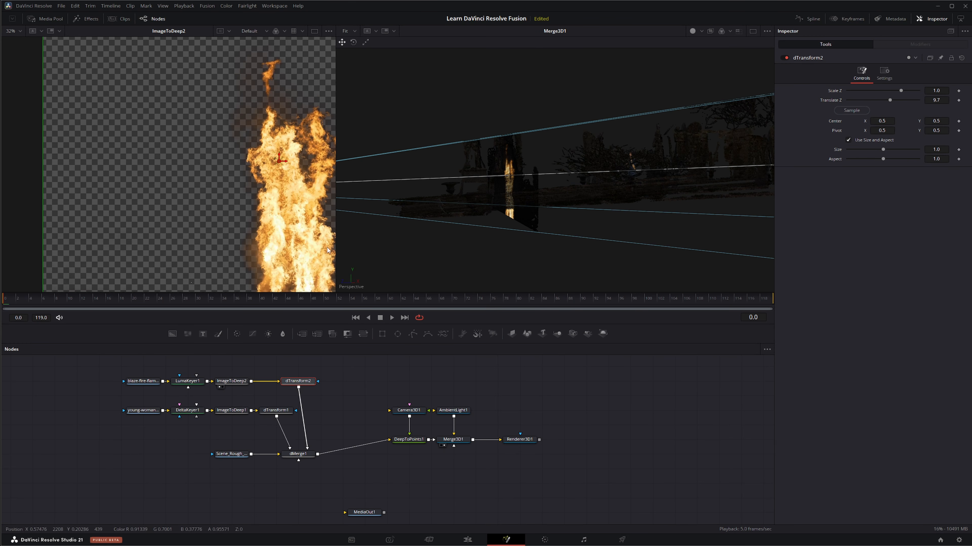
{"action": "left_click", "coordinate": [286, 460]}
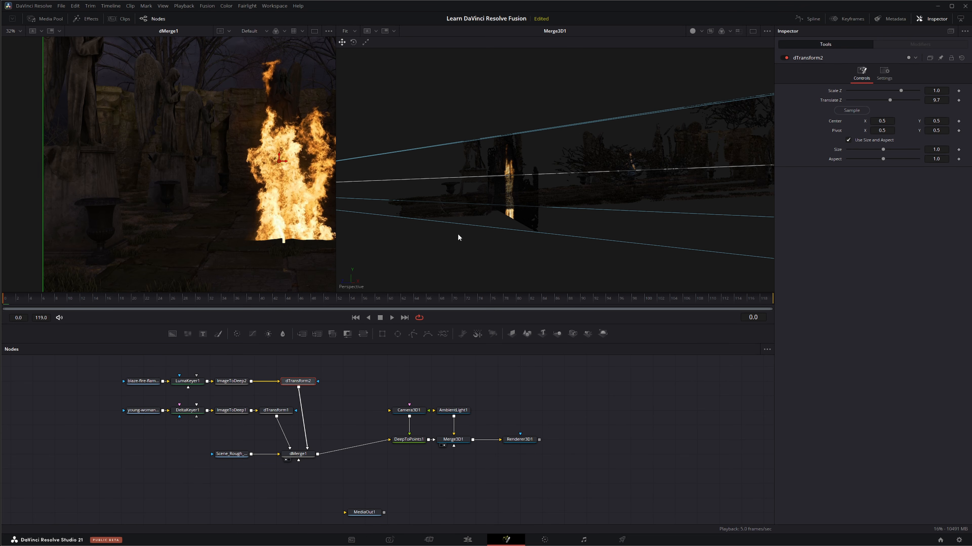
{"action": "left_click_drag", "start_coordinate": [458, 234], "coordinate": [555, 236]}
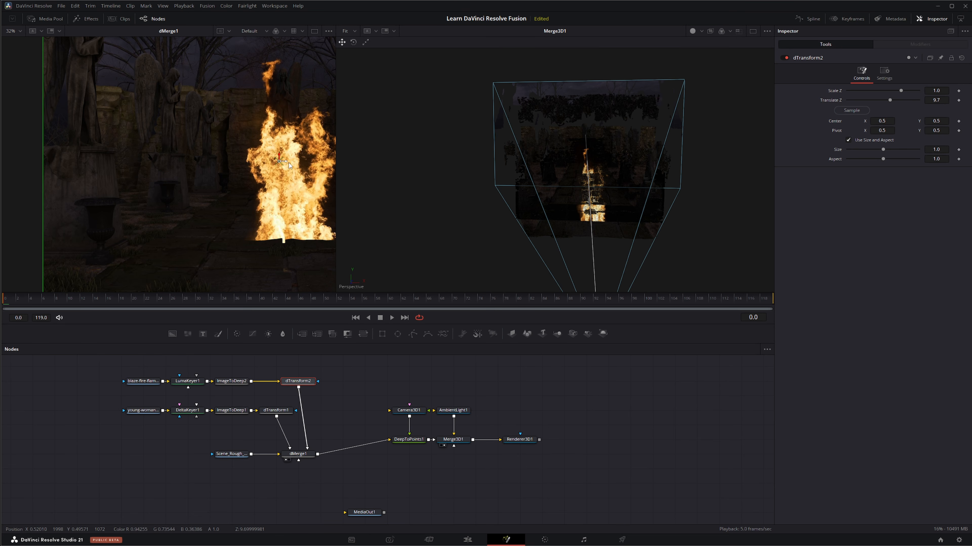
Move the fire over the foreground urn opposite the woman, at Center X about 0.094, and inspect the point cloud from the side
{"action": "left_click_drag", "start_coordinate": [288, 163], "coordinate": [96, 167]}
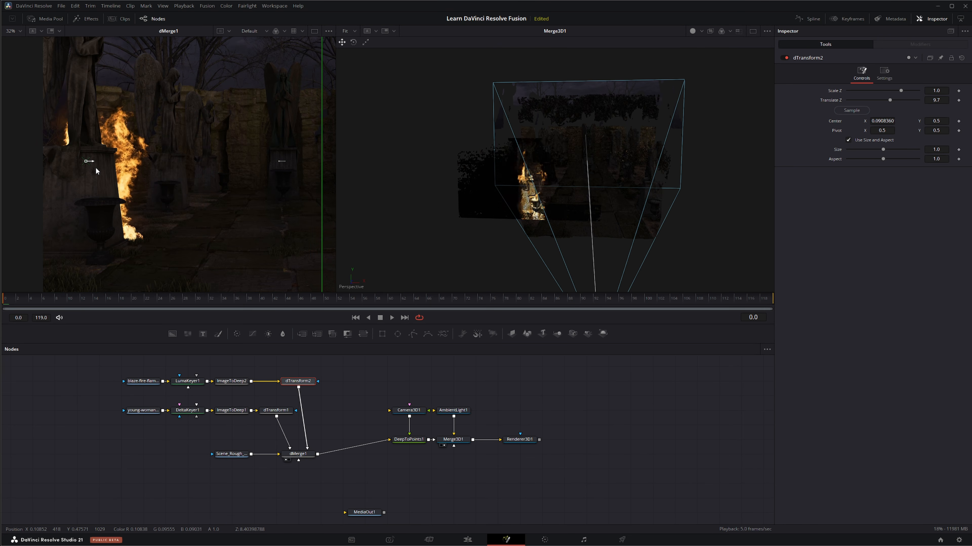
{"action": "left_click_drag", "start_coordinate": [583, 224], "coordinate": [551, 123]}
{"action": "left_click_drag", "start_coordinate": [678, 167], "coordinate": [692, 166]}
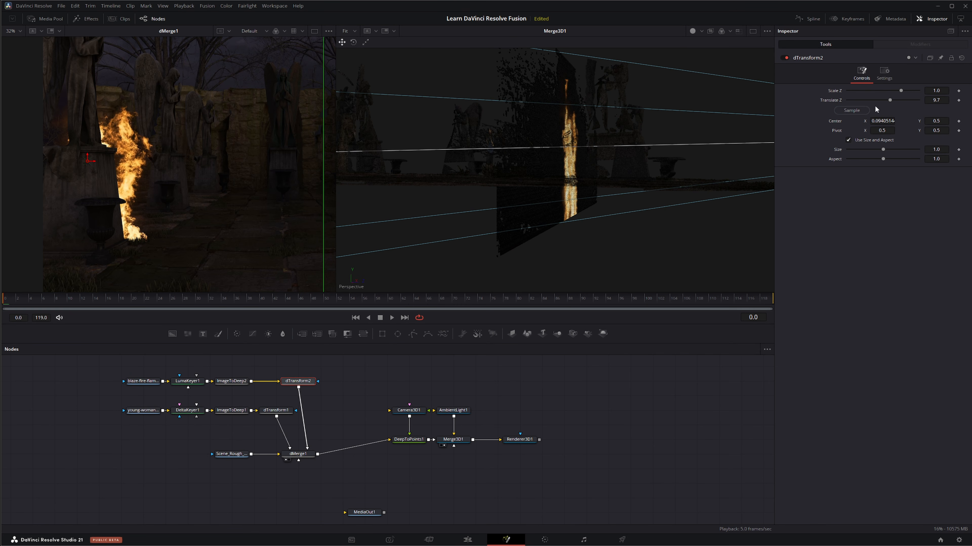
Bring dTransform2's Translate Z to 7.9 and scale the fire to Size 0.353, centred over the urn at Center X about 0.1085
{"action": "mouse_move", "coordinate": [936, 100]}
{"action": "left_mouse_down"}
{"action": "mouse_move", "coordinate": [922, 100]}
{"action": "mouse_move", "coordinate": [932, 100]}
{"action": "left_mouse_up"}
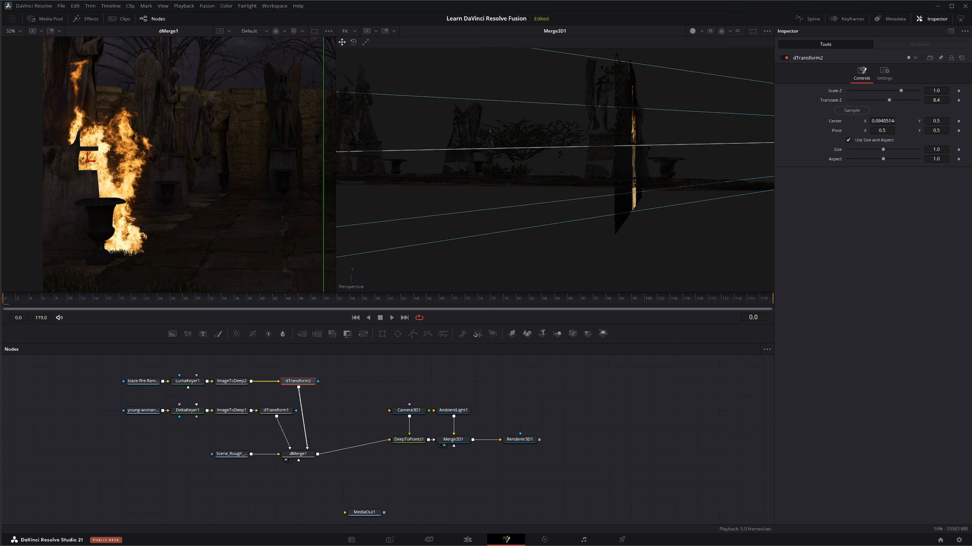
{"action": "left_click_drag", "start_coordinate": [932, 100], "coordinate": [938, 101]}
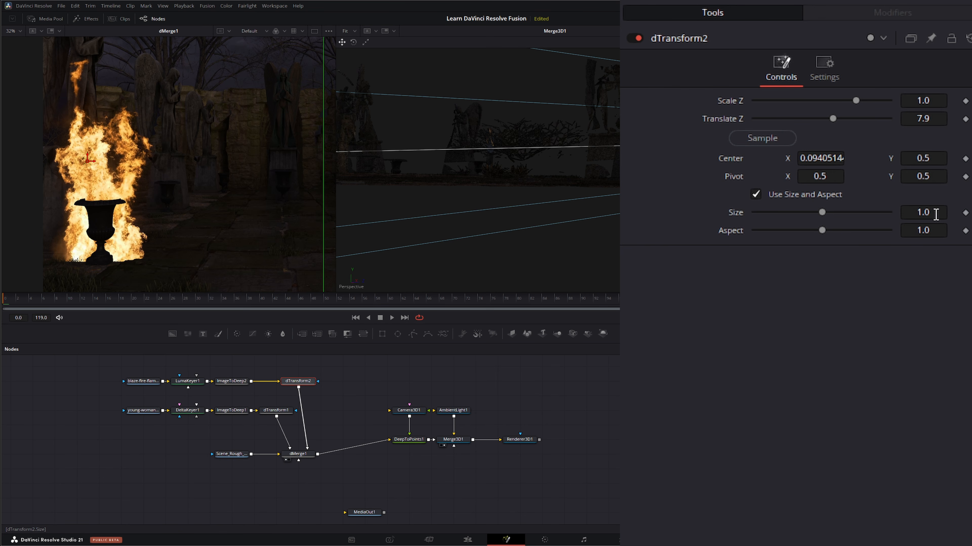
{"action": "left_click_drag", "start_coordinate": [933, 211], "coordinate": [896, 212]}
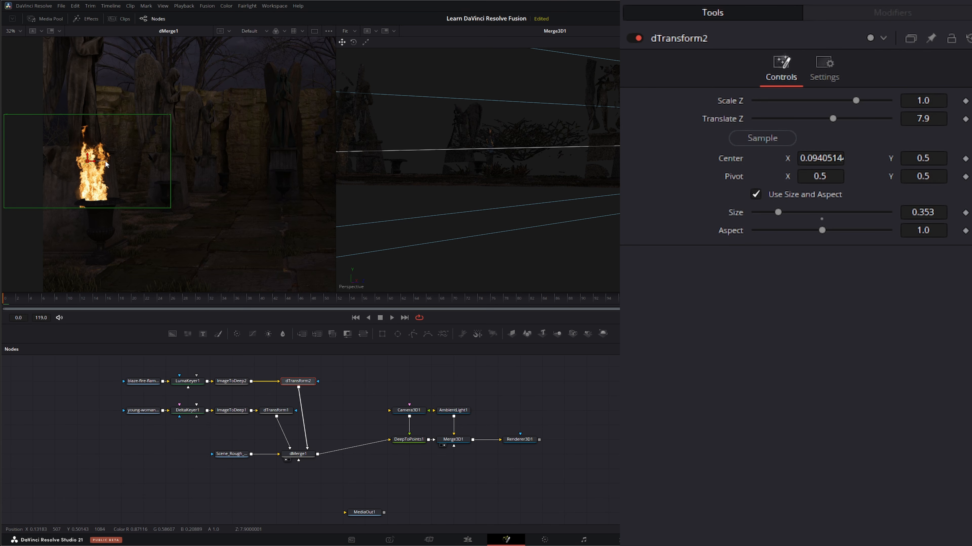
{"action": "left_click_drag", "start_coordinate": [96, 164], "coordinate": [103, 164]}
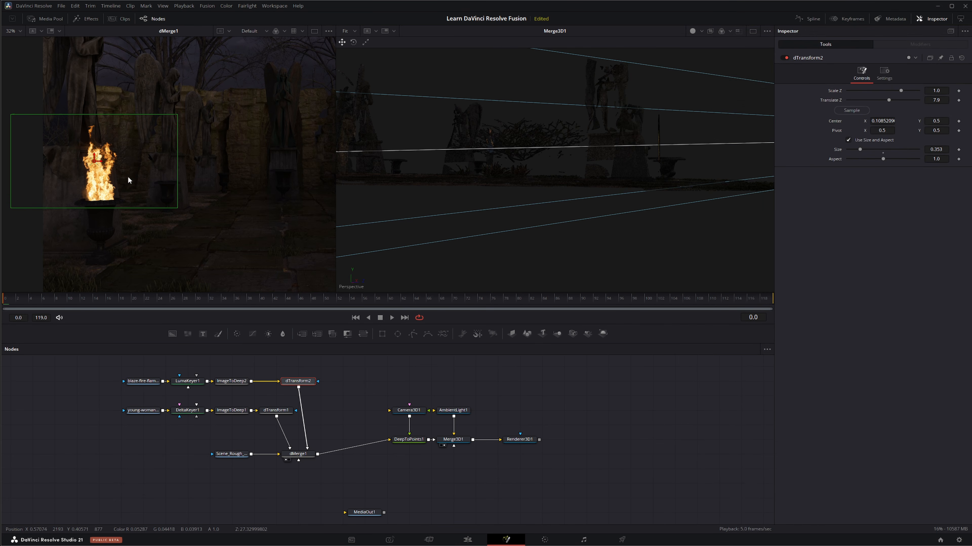
Try Translate Z 7.6 on dTransform2, settle on 7.7, and raise the fire above the urn to Center Y about 0.516
{"action": "left_click", "coordinate": [940, 100]}
{"action": "type", "text": "7.8"}
{"action": "key", "text": "Tab"}
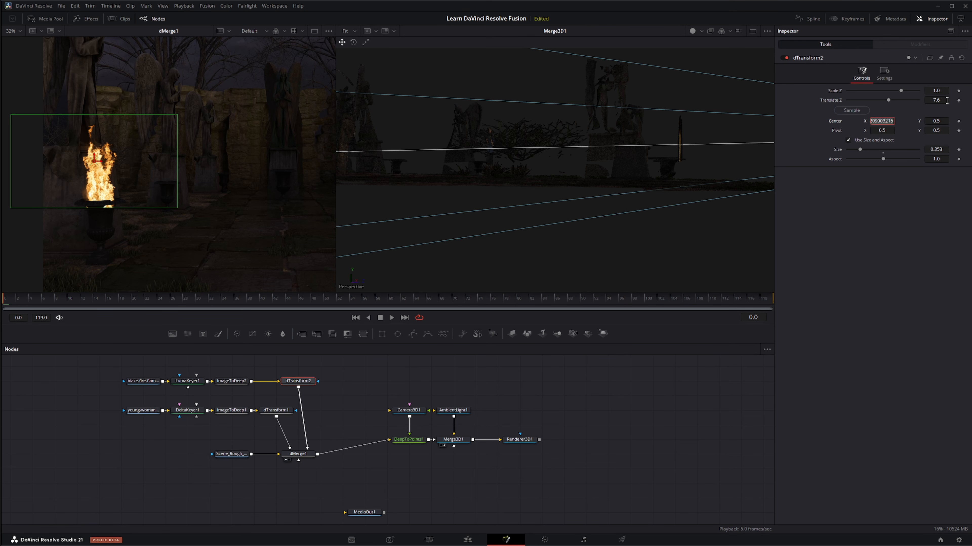
{"action": "double_click", "coordinate": [945, 101]}
{"action": "type", "text": "7.7"}
{"action": "key", "text": "Tab"}
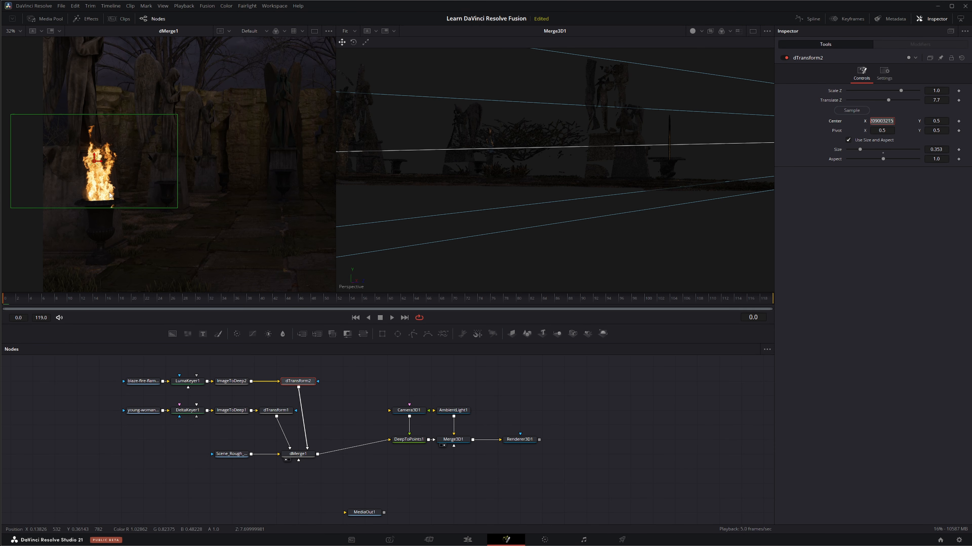
{"action": "left_click_drag", "start_coordinate": [94, 159], "coordinate": [95, 154]}
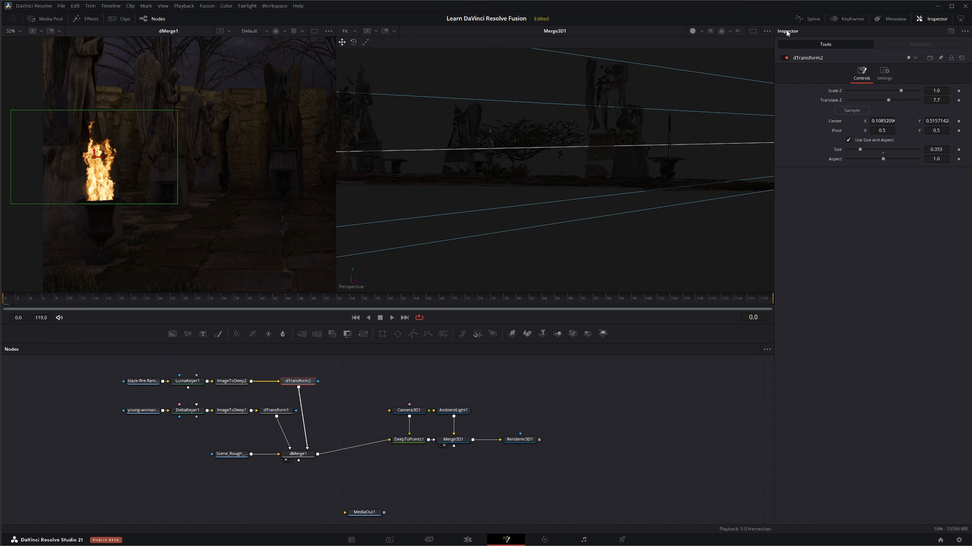
Switch to a single viewer showing dMerge1 and deselect dTransform2 to see the composite without controls
{"action": "left_click", "coordinate": [753, 31]}
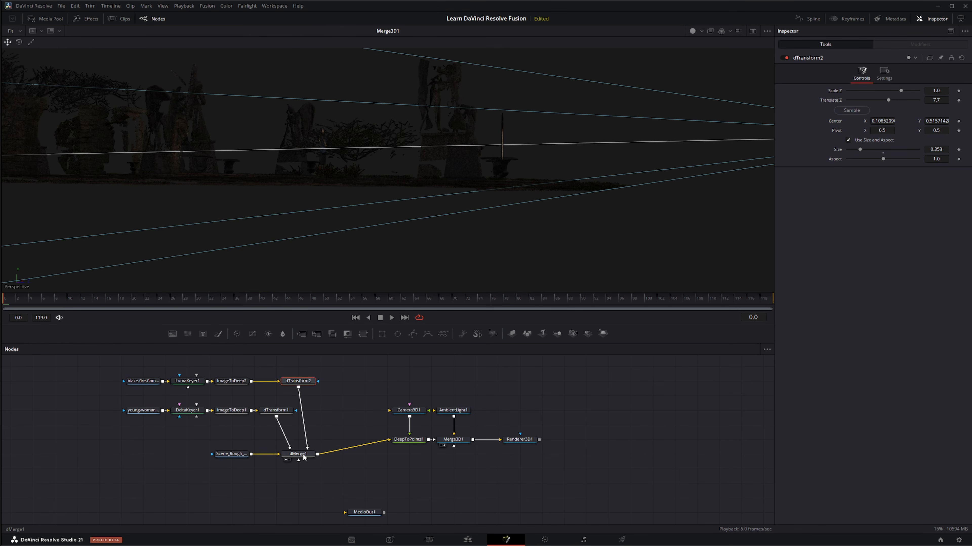
{"action": "key", "text": "1"}
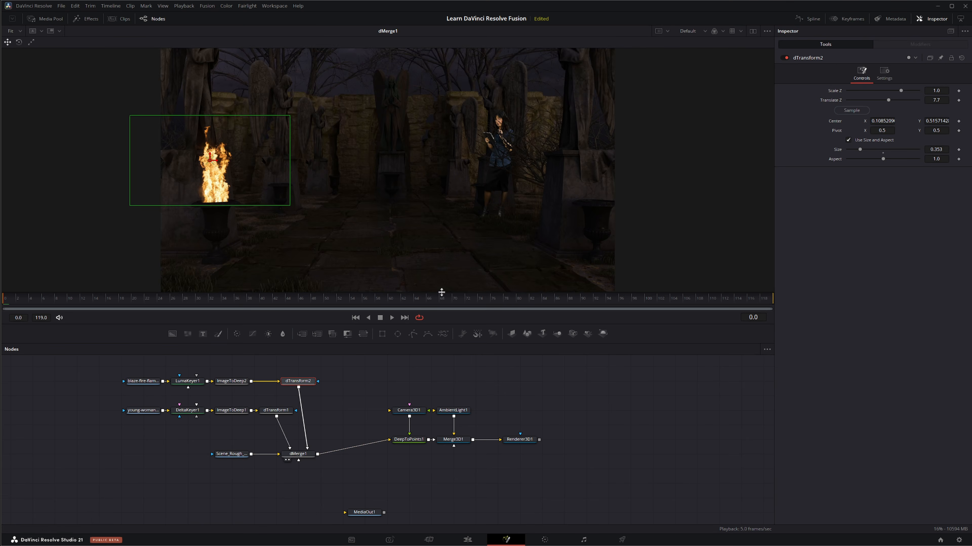
{"action": "left_click", "coordinate": [592, 406]}
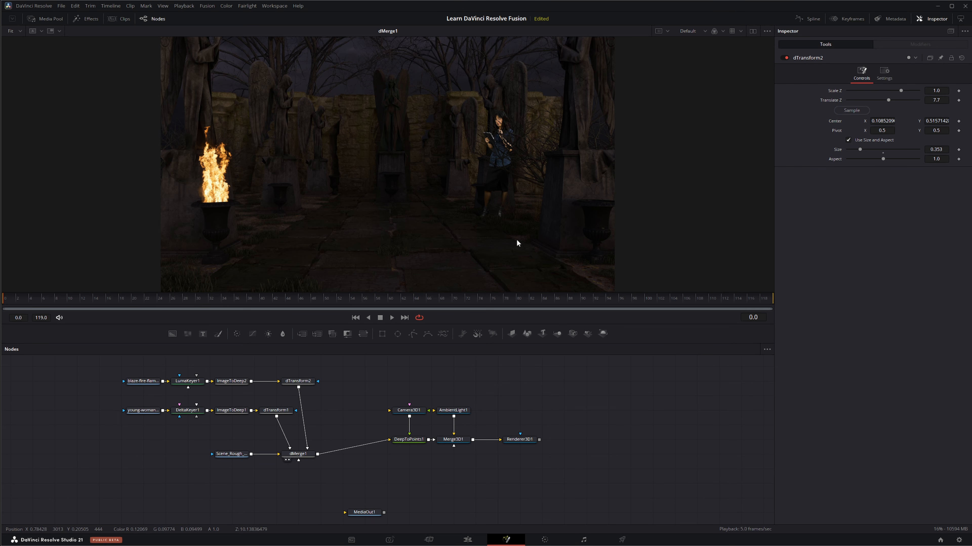
Shift the whole fire and woman node branches away from dMerge1 to make room in the node graph
{"action": "left_click_drag", "start_coordinate": [96, 378], "coordinate": [354, 419]}
{"action": "left_click_drag", "start_coordinate": [272, 415], "coordinate": [228, 415]}
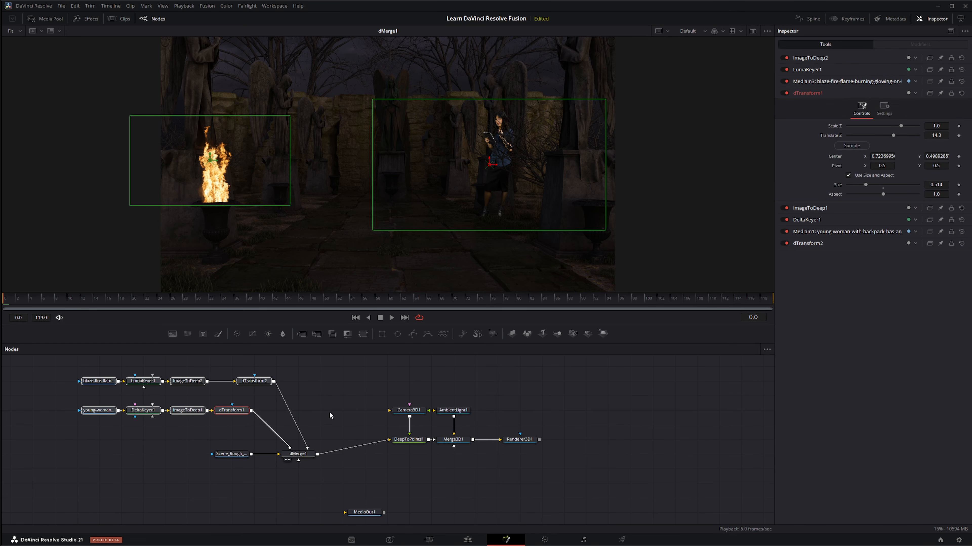
{"action": "left_click", "coordinate": [342, 395]}
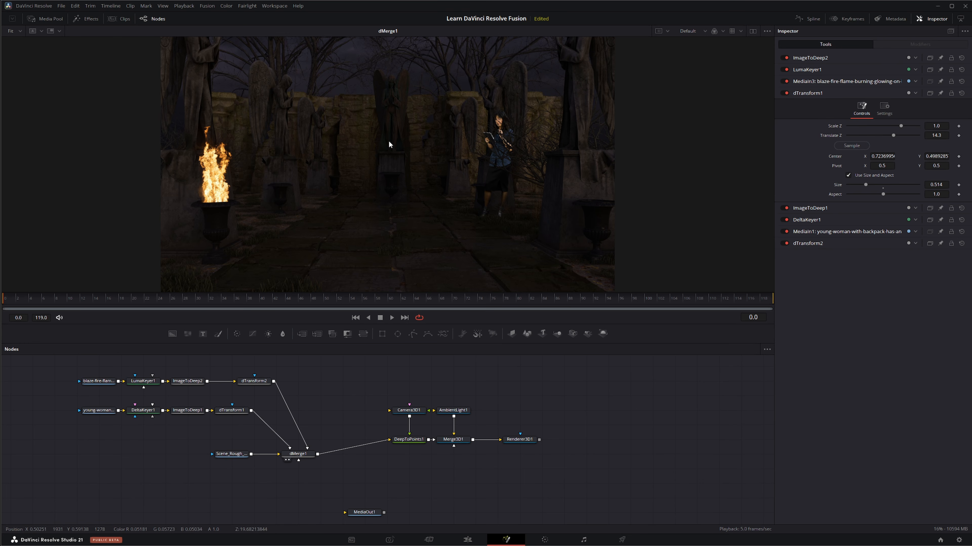
Add the Scene_Rough_03_ACES_Look_2 PNG to the node graph and view it against the dMerge1 composite
{"action": "mouse_move", "coordinate": [325, 395]}
{"action": "left_mouse_down"}
{"action": "mouse_move", "coordinate": [341, 407]}
{"action": "mouse_move", "coordinate": [325, 400]}
{"action": "left_mouse_up"}
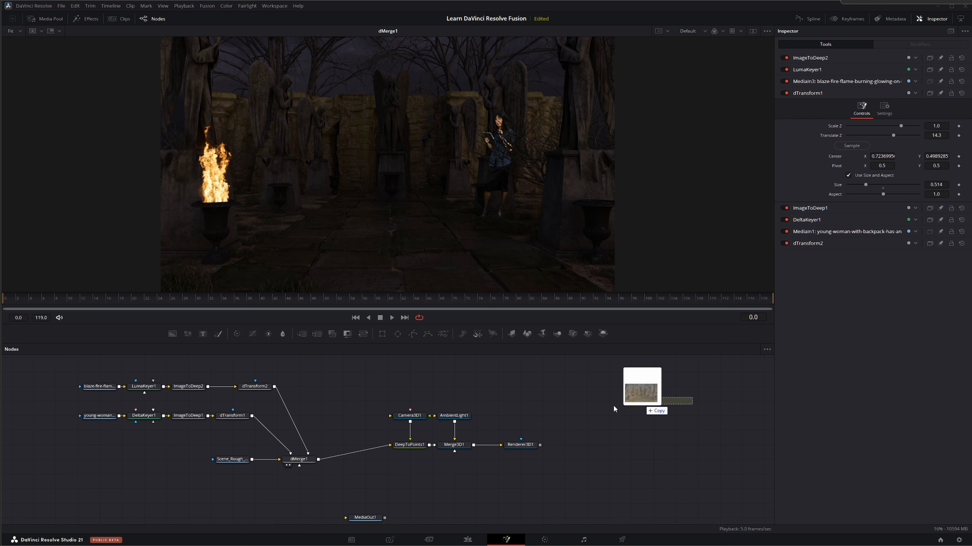
{"action": "left_click_drag", "start_coordinate": [631, 385], "coordinate": [327, 387]}
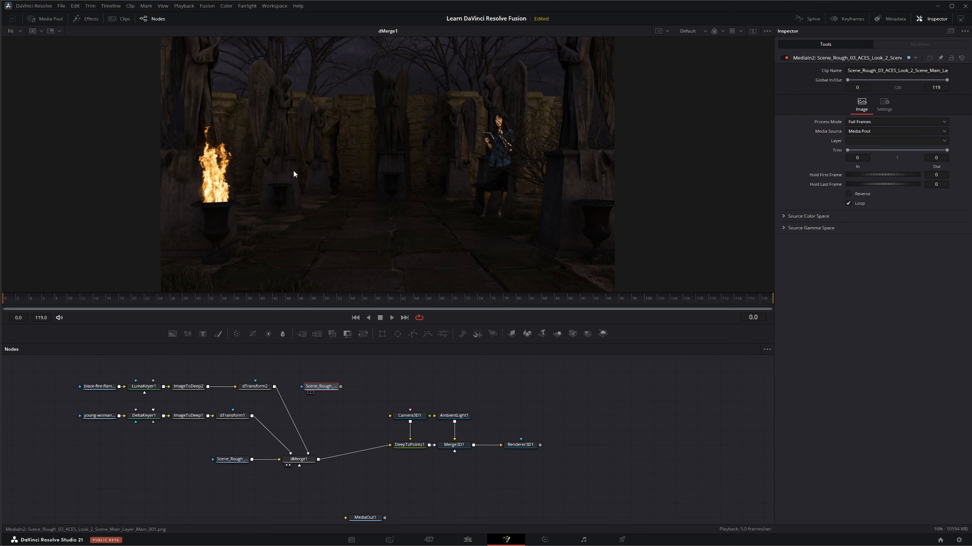
{"action": "key", "text": "1"}
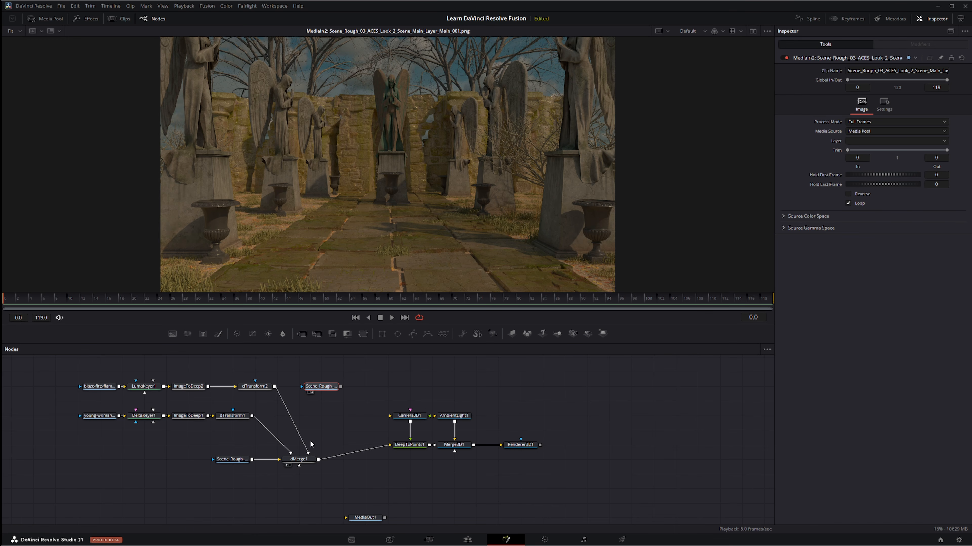
{"action": "left_click_drag", "start_coordinate": [299, 459], "coordinate": [359, 293]}
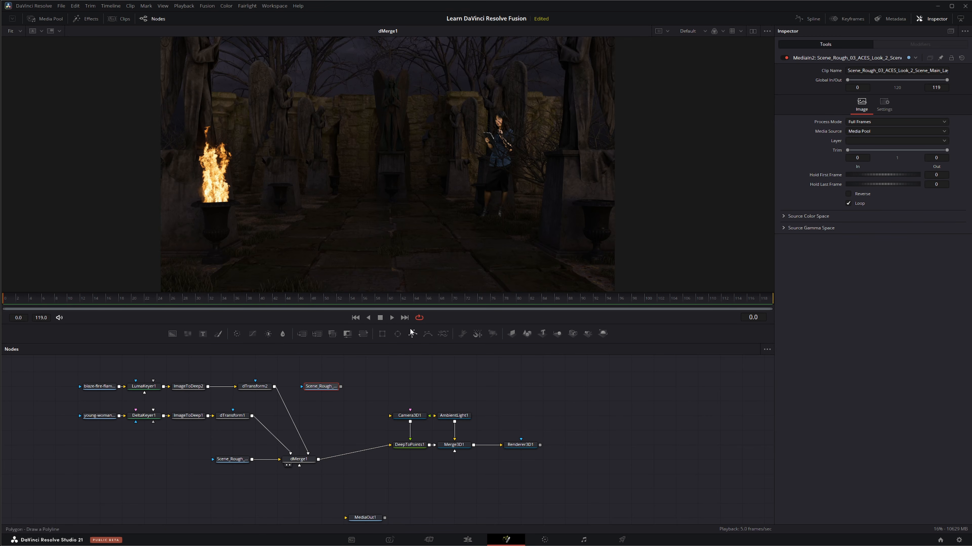
Reposition the PNG node above the composite and move the deep scene's Loader away from dMerge1, leaving space between them
{"action": "left_click_drag", "start_coordinate": [321, 386], "coordinate": [320, 371]}
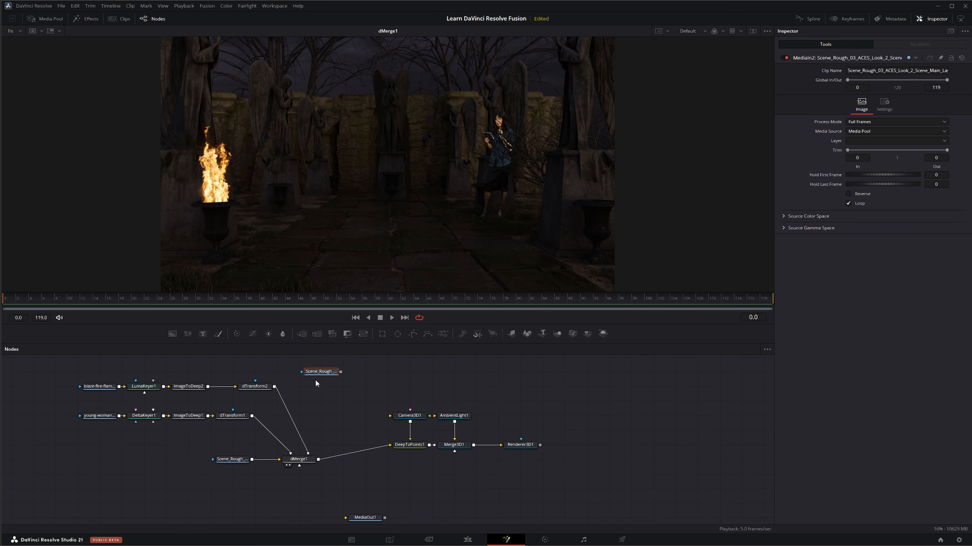
{"action": "left_click_drag", "start_coordinate": [327, 373], "coordinate": [294, 369]}
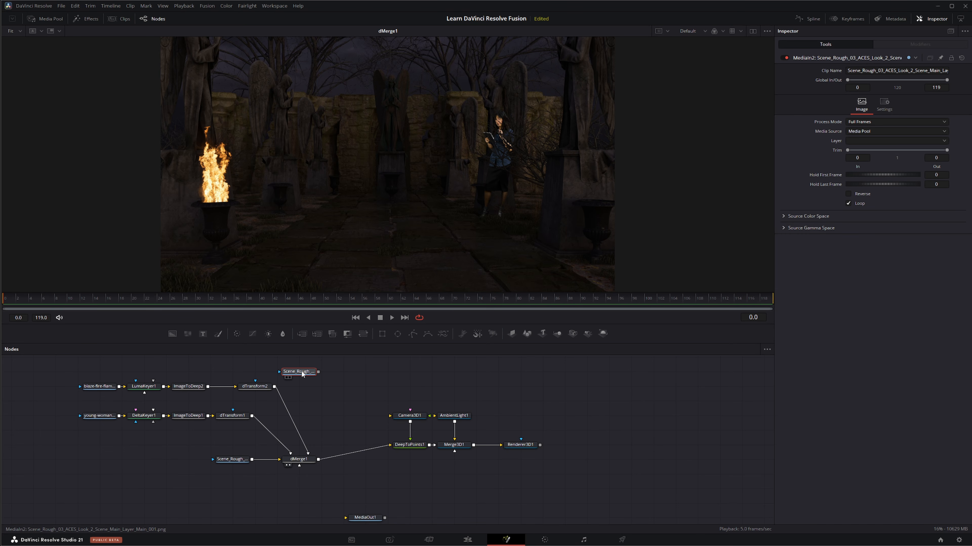
{"action": "left_click", "coordinate": [234, 460]}
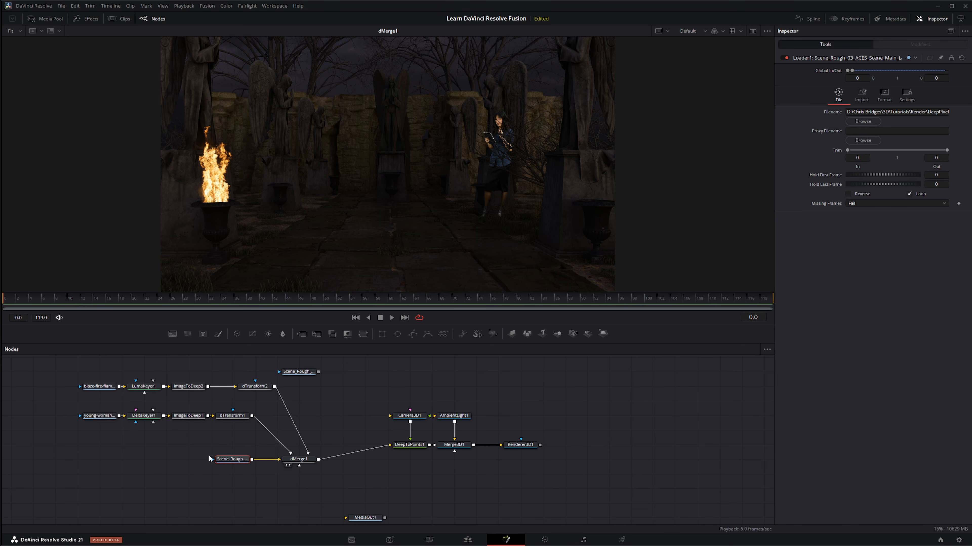
{"action": "left_click_drag", "start_coordinate": [235, 464], "coordinate": [169, 460]}
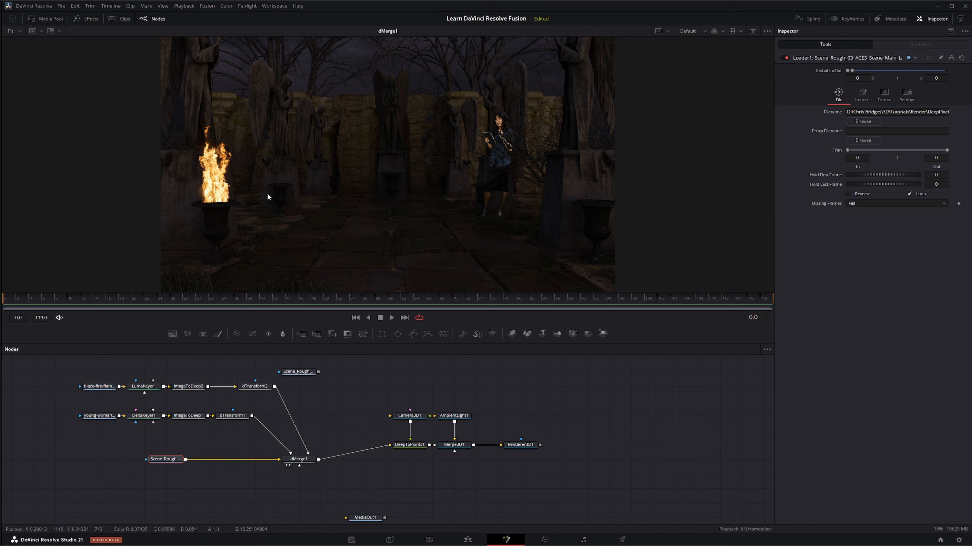
Insert a dRecolor node between the deep scene's Loader and dMerge1, connect the PNG as its color input and view dMerge1
{"action": "left_click", "coordinate": [78, 19]}
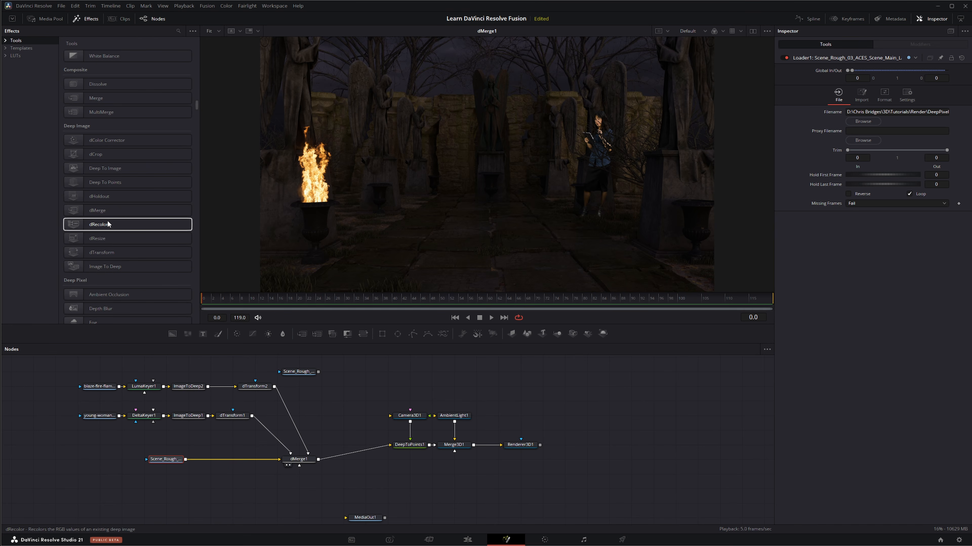
{"action": "left_click", "coordinate": [108, 226]}
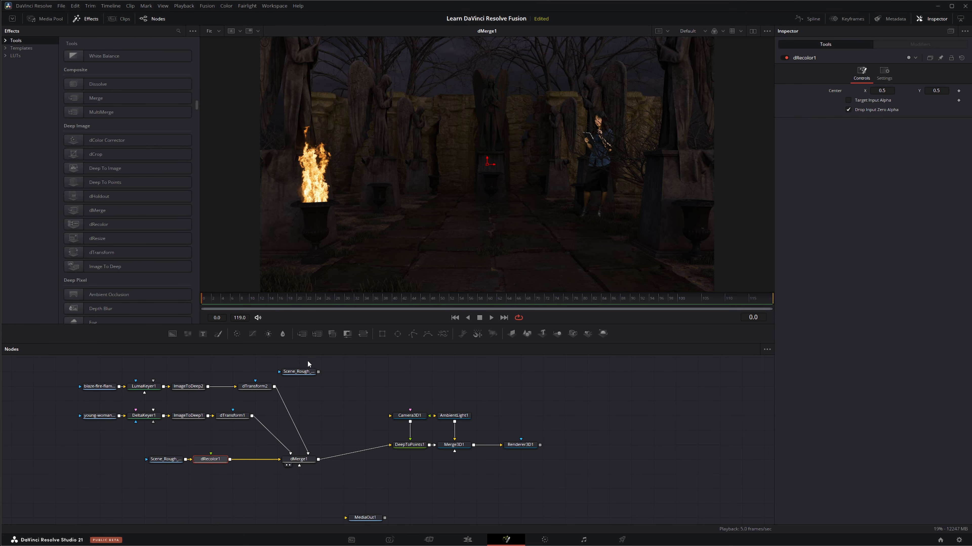
{"action": "left_click_drag", "start_coordinate": [299, 372], "coordinate": [210, 454]}
{"action": "key", "text": "1"}
{"action": "key", "text": "1"}
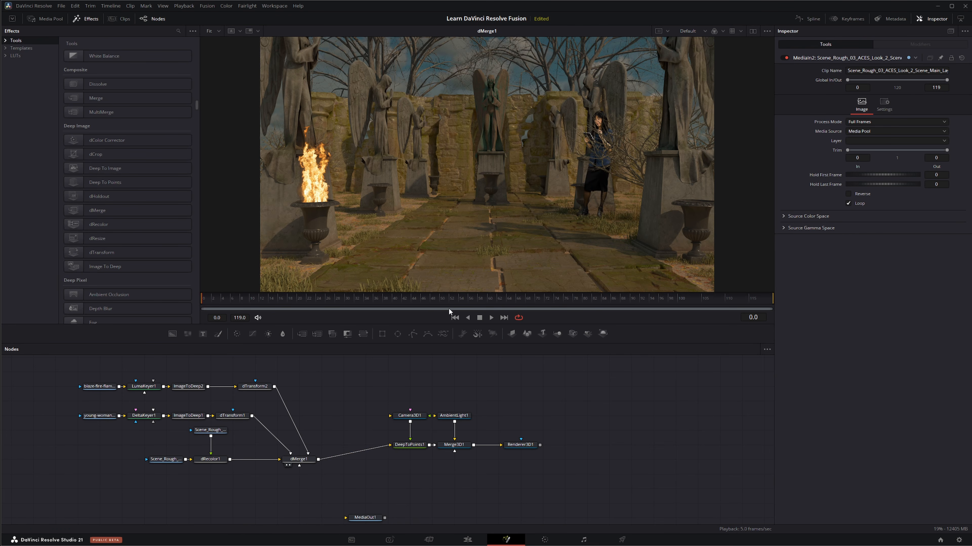
Disconnect and reconnect the PNG on dRecolor1 to compare the colours in Merge3D1's point cloud, and return to viewing dMerge1
{"action": "left_click_drag", "start_coordinate": [455, 446], "coordinate": [451, 205]}
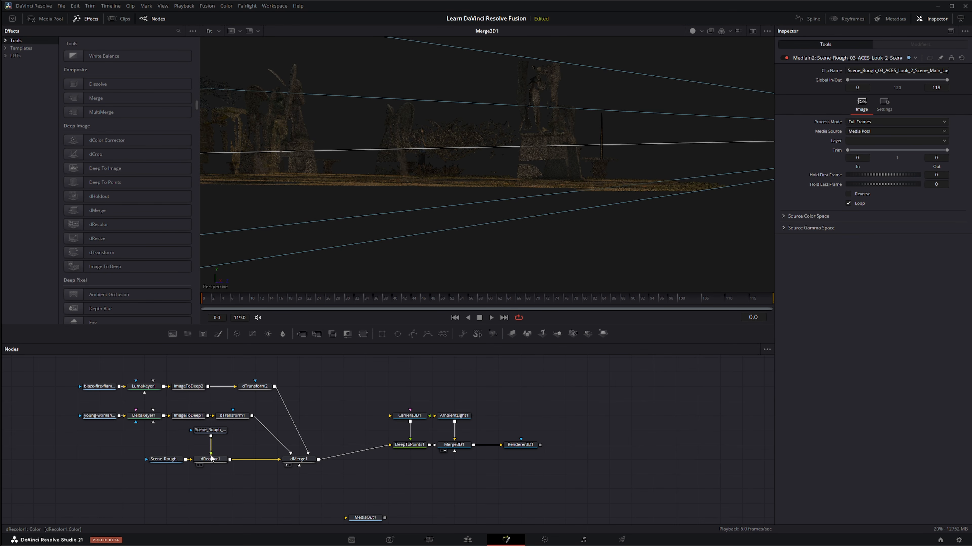
{"action": "left_click_drag", "start_coordinate": [212, 451], "coordinate": [229, 452]}
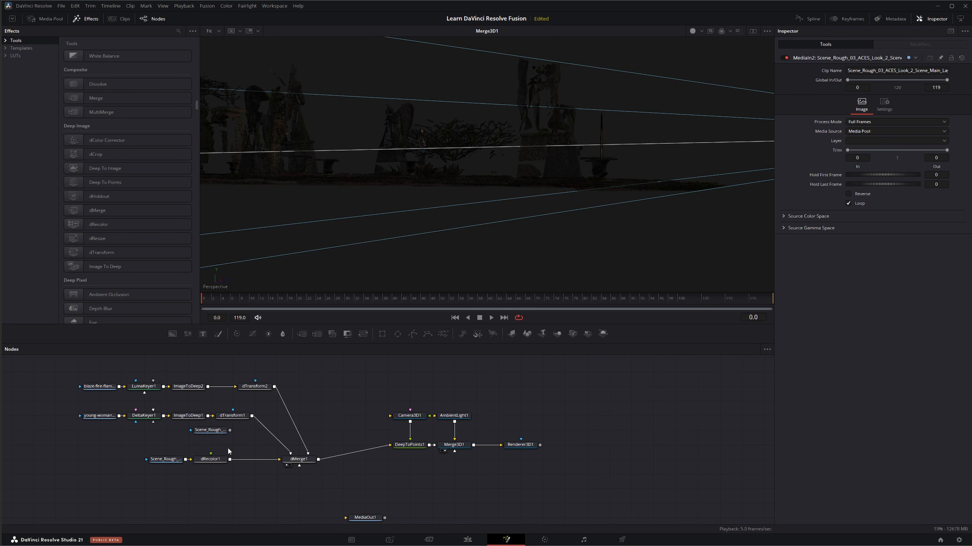
{"action": "left_click_drag", "start_coordinate": [231, 431], "coordinate": [210, 458]}
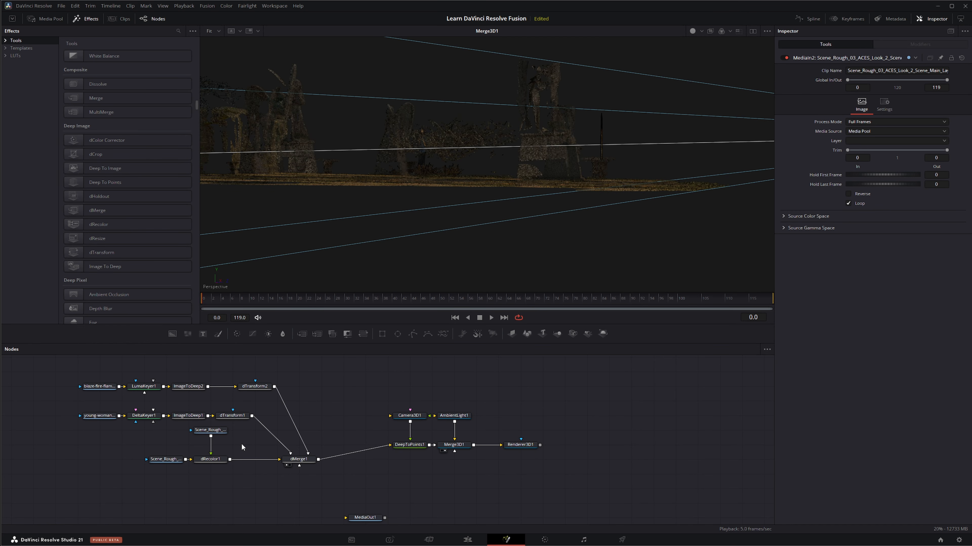
{"action": "left_click_drag", "start_coordinate": [306, 460], "coordinate": [447, 172]}
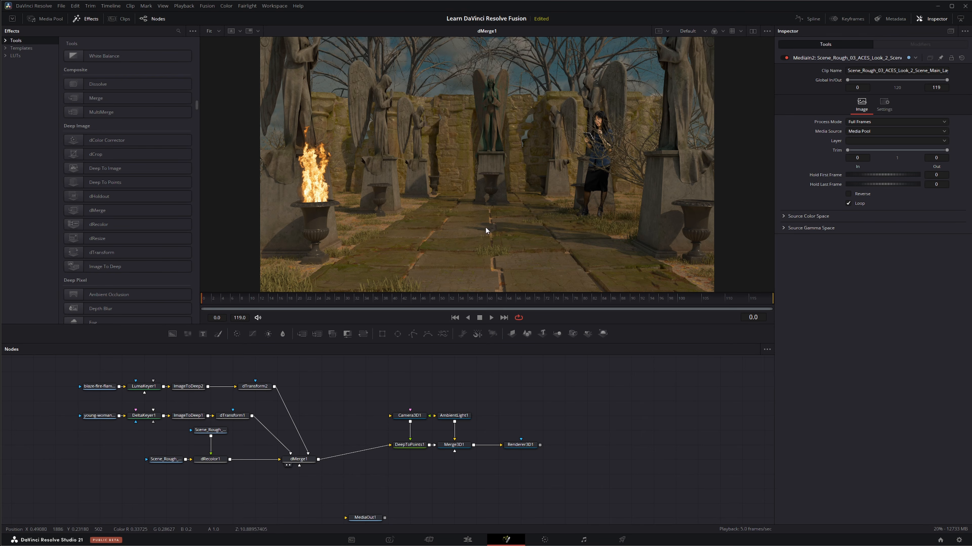
Disconnect the PNG from dRecolor1 and add a Background node above the deep scene's Loader
{"action": "left_click_drag", "start_coordinate": [183, 442], "coordinate": [233, 435]}
{"action": "left_click_drag", "start_coordinate": [211, 454], "coordinate": [219, 451]}
{"action": "left_click_drag", "start_coordinate": [173, 334], "coordinate": [164, 451]}
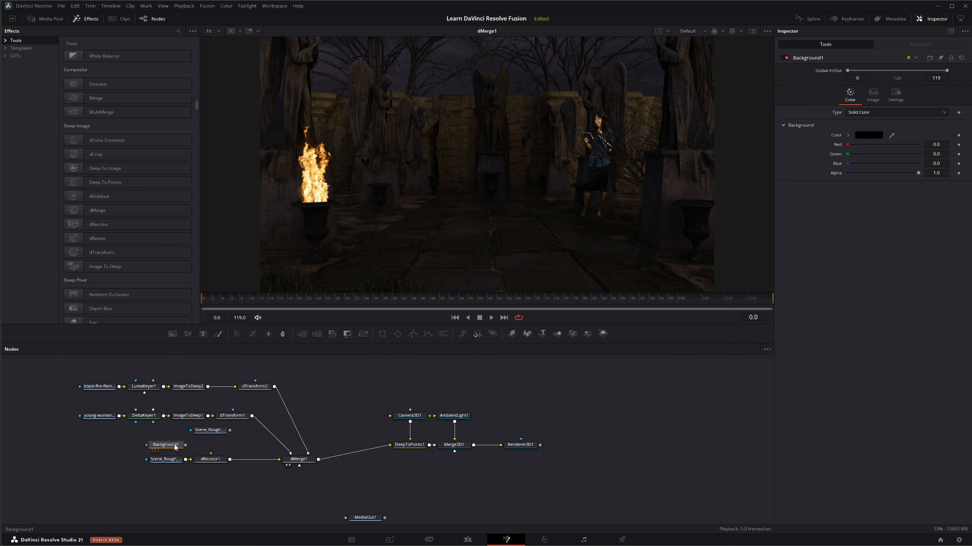
Set the Background node's color to orange #ff5500, connect it to dRecolor1's color input and view Merge3D1's point cloud
{"action": "left_click", "coordinate": [872, 133]}
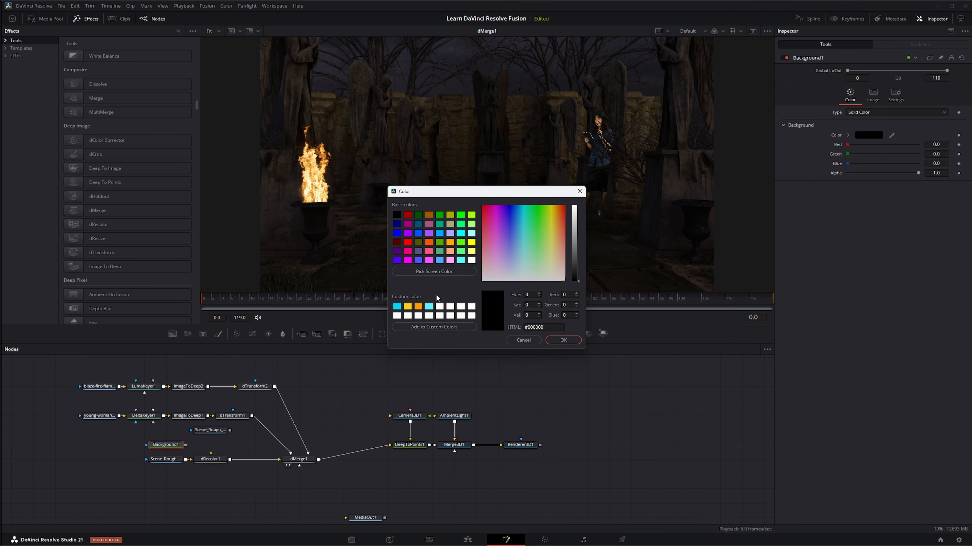
{"action": "left_click", "coordinate": [432, 244]}
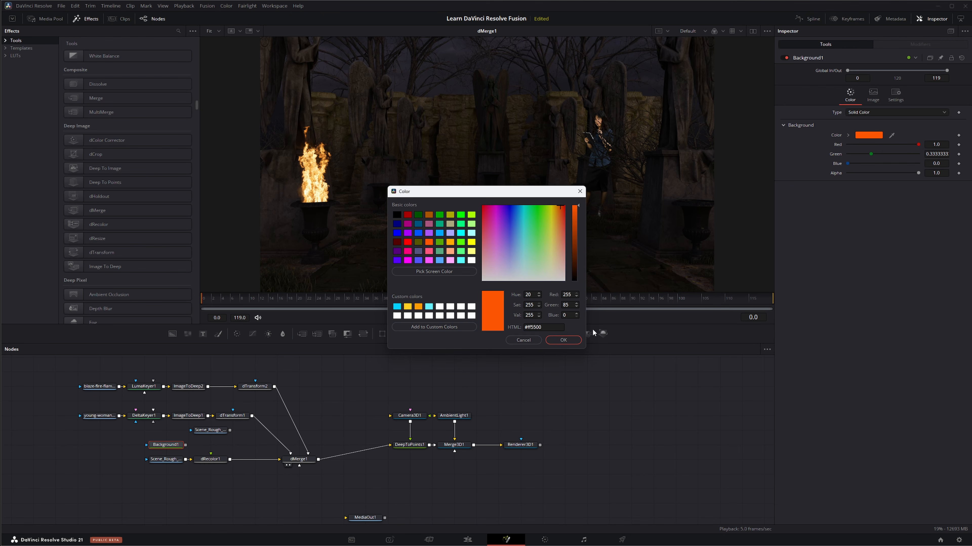
{"action": "left_click", "coordinate": [570, 339]}
{"action": "left_click_drag", "start_coordinate": [186, 445], "coordinate": [210, 453]}
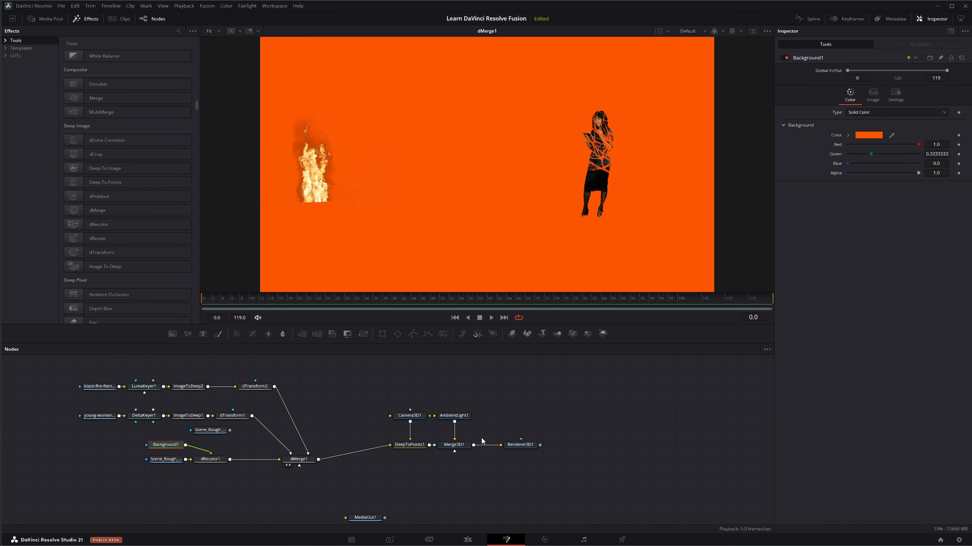
{"action": "left_click_drag", "start_coordinate": [457, 445], "coordinate": [462, 194]}
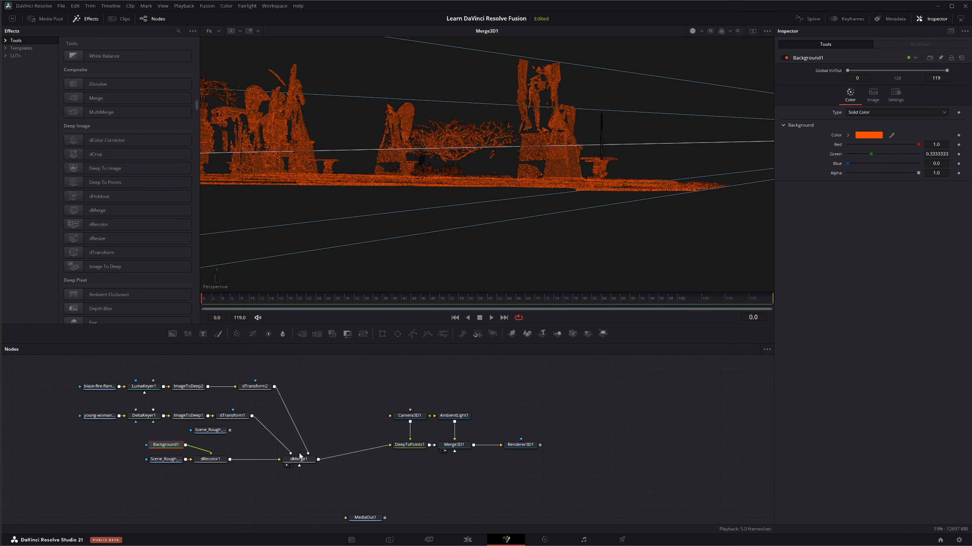
Delete the Background, PNG and dRecolor1 nodes so the deep scene's Loader feeds dMerge1 directly
{"action": "key", "text": "Delete"}
{"action": "left_click", "coordinate": [219, 461]}
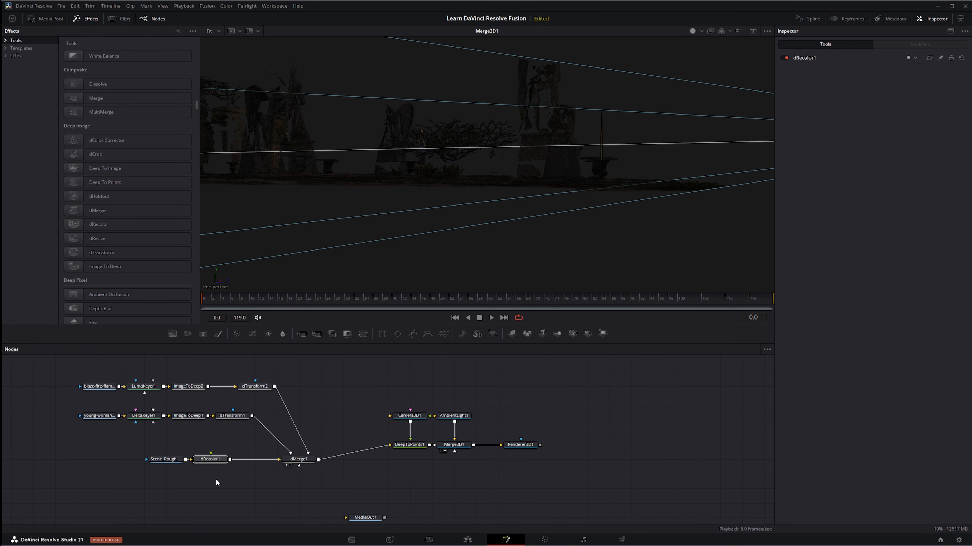
{"action": "key", "text": "Delete"}
View dMerge1, then examine the far background of Merge3D1's point cloud inside the camera frustum
{"action": "left_click", "coordinate": [290, 466]}
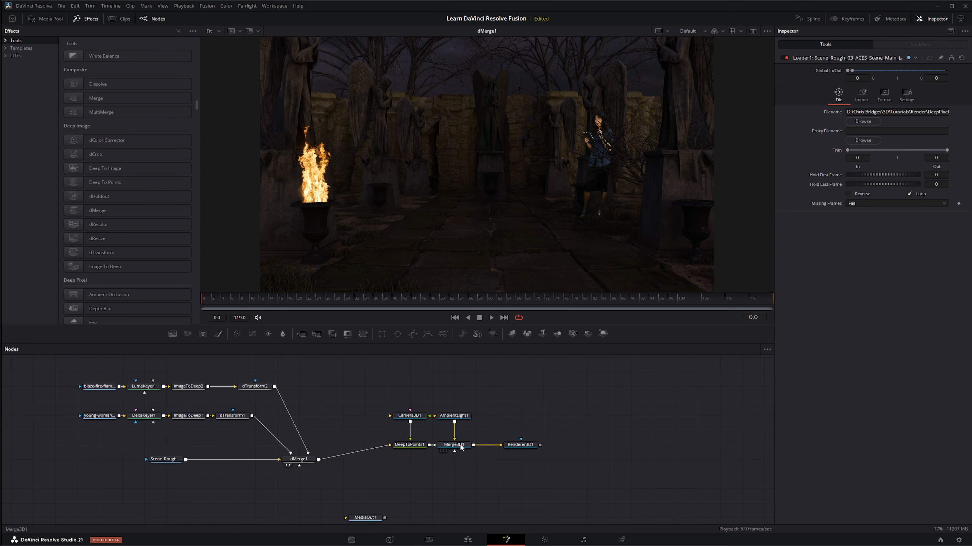
{"action": "left_click_drag", "start_coordinate": [460, 448], "coordinate": [476, 250]}
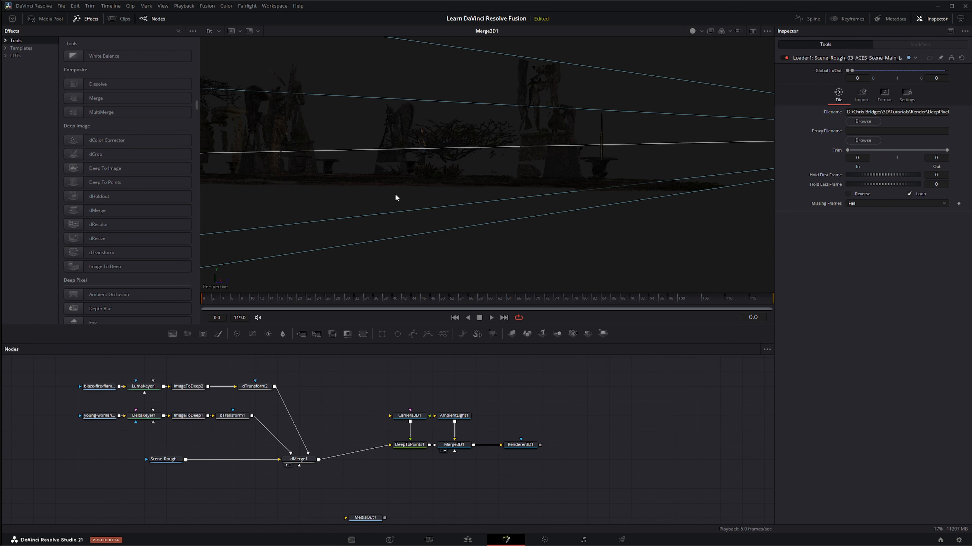
{"action": "scroll", "coordinate": [395, 194], "scroll_direction": "down", "scroll_amount": 6}
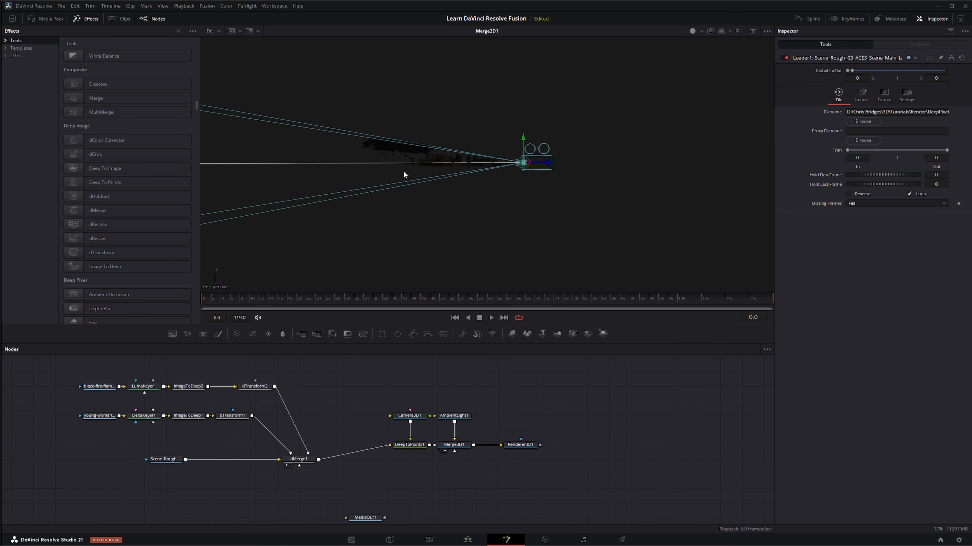
{"action": "left_click_drag", "start_coordinate": [421, 171], "coordinate": [637, 173]}
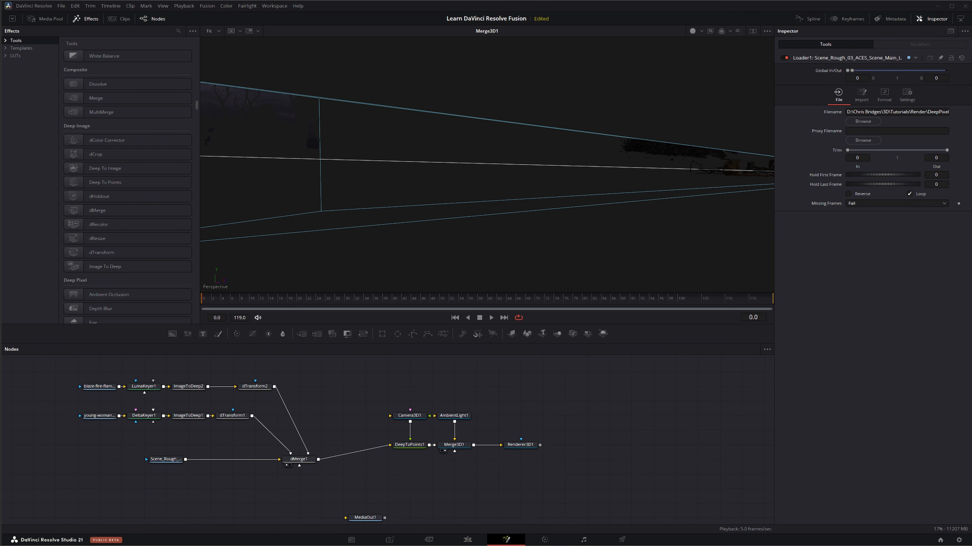
Add the dangerous cloudy storm sky clip to the node graph, view it and place it above the other footage branches
{"action": "left_click_drag", "start_coordinate": [574, 408], "coordinate": [344, 389]}
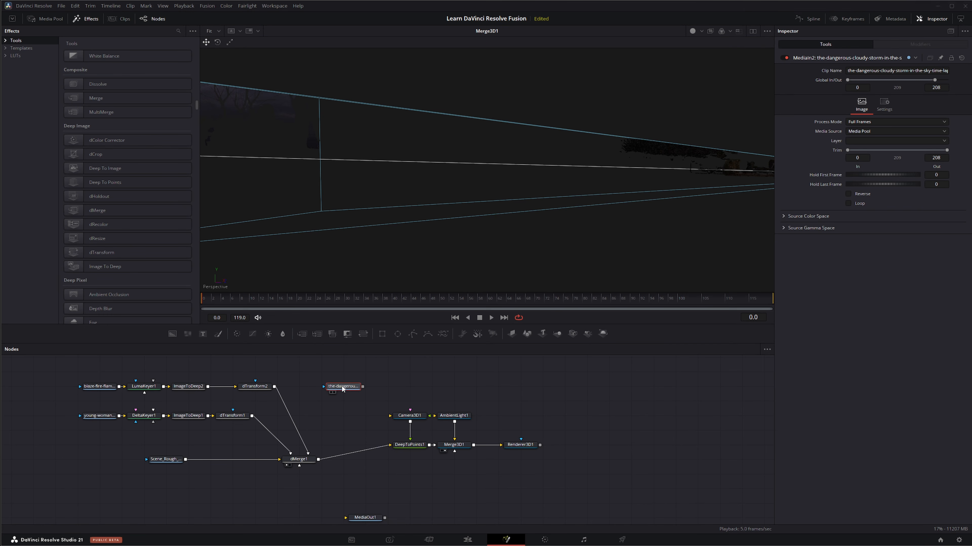
{"action": "key", "text": "1"}
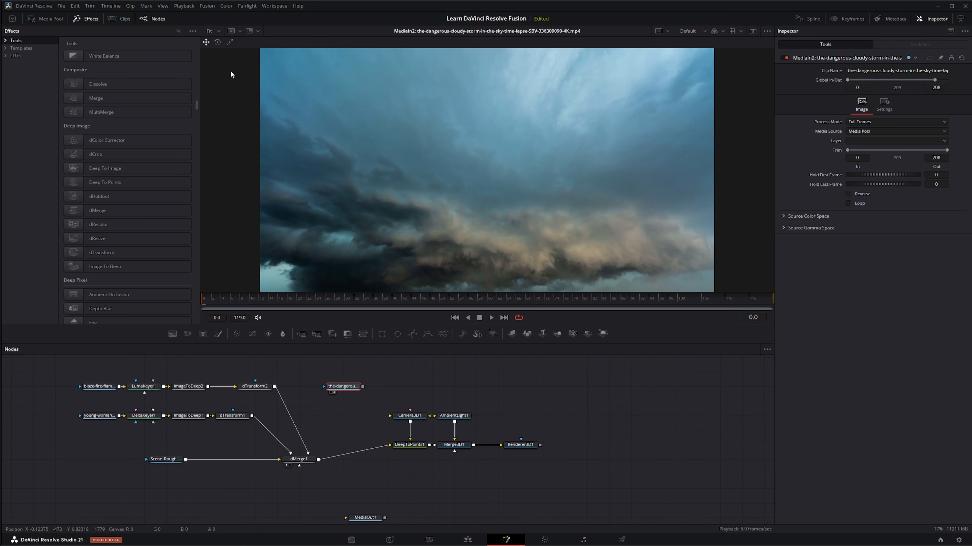
{"action": "left_click", "coordinate": [82, 19]}
{"action": "left_click_drag", "start_coordinate": [343, 386], "coordinate": [321, 372]}
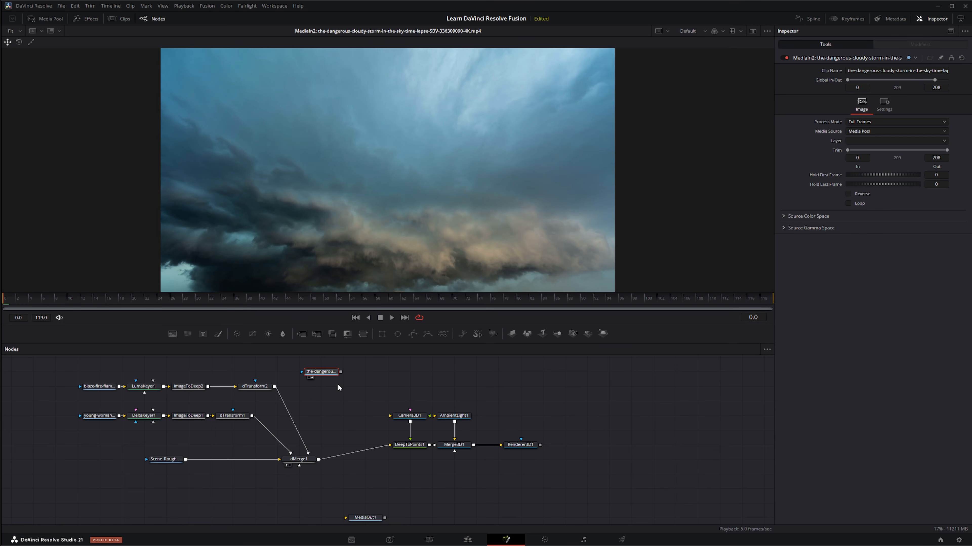
Add an Image To Deep node after the storm sky clip
{"action": "key", "text": "shift+space"}
{"action": "type", "text": "imag"}
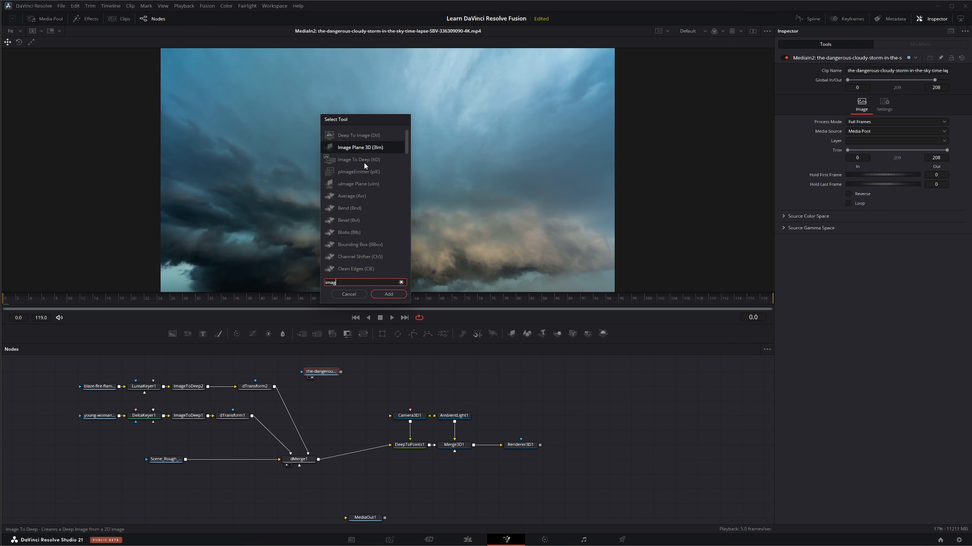
{"action": "left_click", "coordinate": [361, 160]}
{"action": "left_click", "coordinate": [388, 294]}
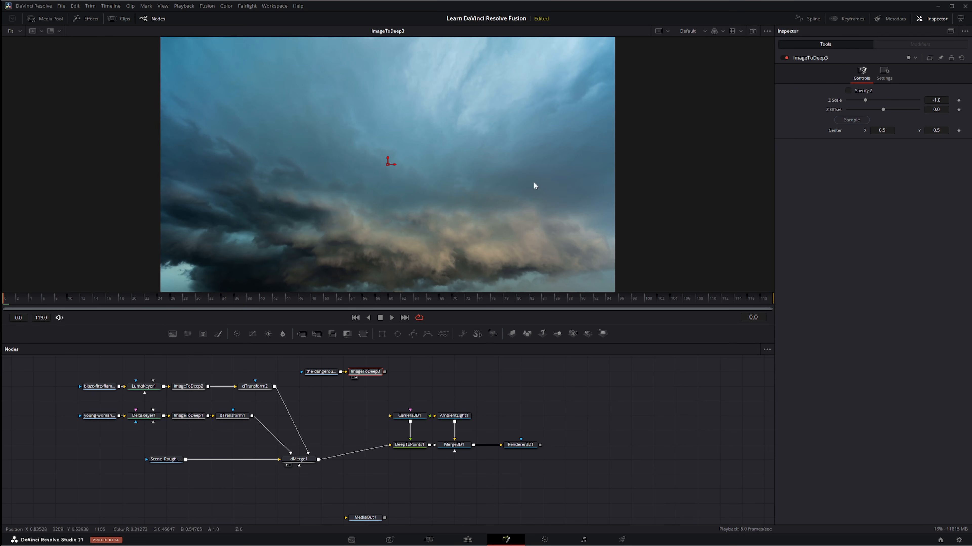
Add a dTransform node after ImageToDeep3 and connect its output to dMerge1 as another foreground
{"action": "left_click_drag", "start_coordinate": [292, 361], "coordinate": [341, 370]}
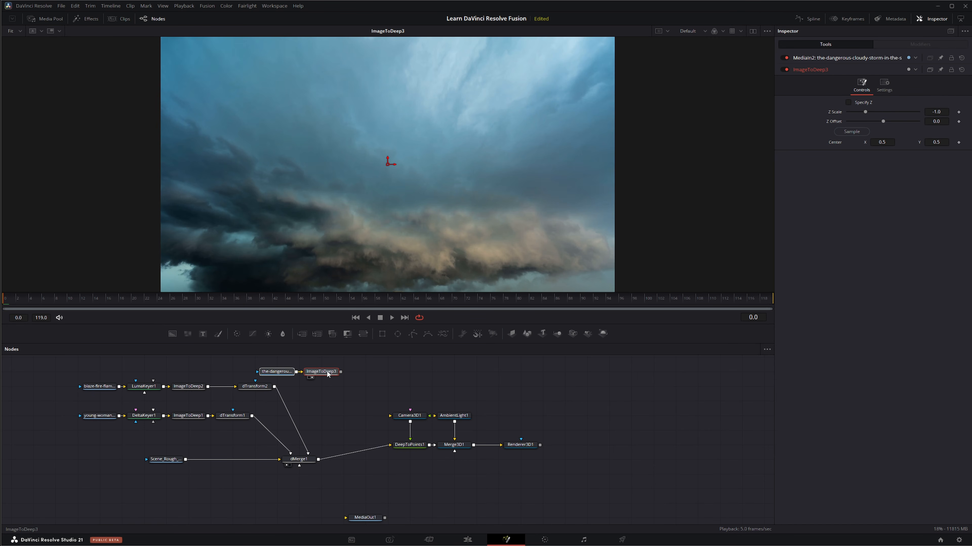
{"action": "key", "text": "shift+space"}
{"action": "type", "text": "dtr"}
{"action": "key", "text": "Return"}
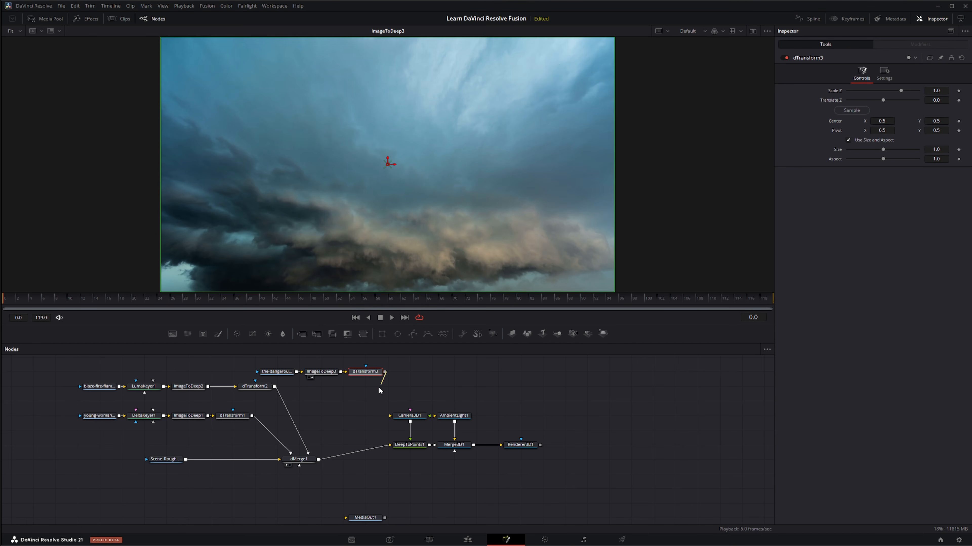
{"action": "left_click_drag", "start_coordinate": [385, 371], "coordinate": [302, 461]}
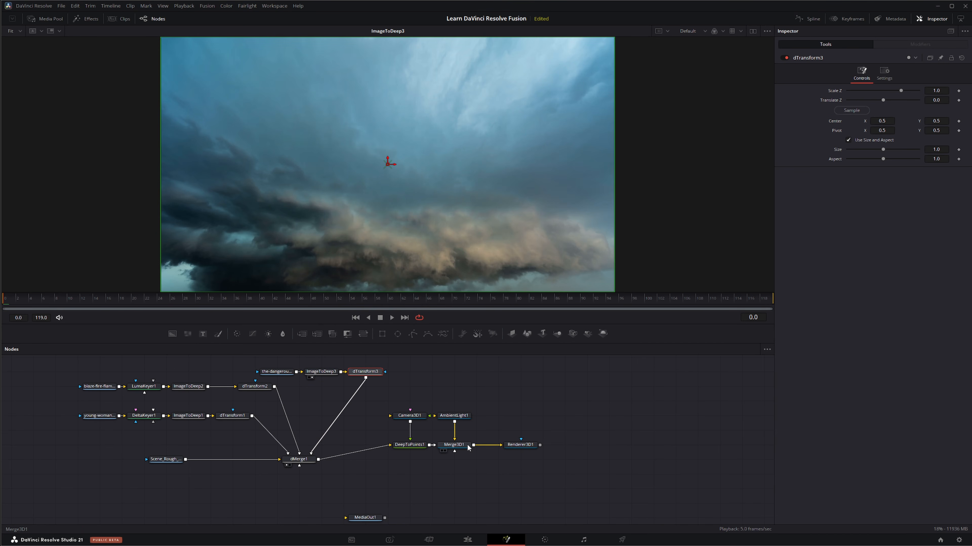
Compare the storm sky's placement in Merge3D1's point cloud and in the dMerge1 composite
{"action": "left_click_drag", "start_coordinate": [466, 445], "coordinate": [462, 206]}
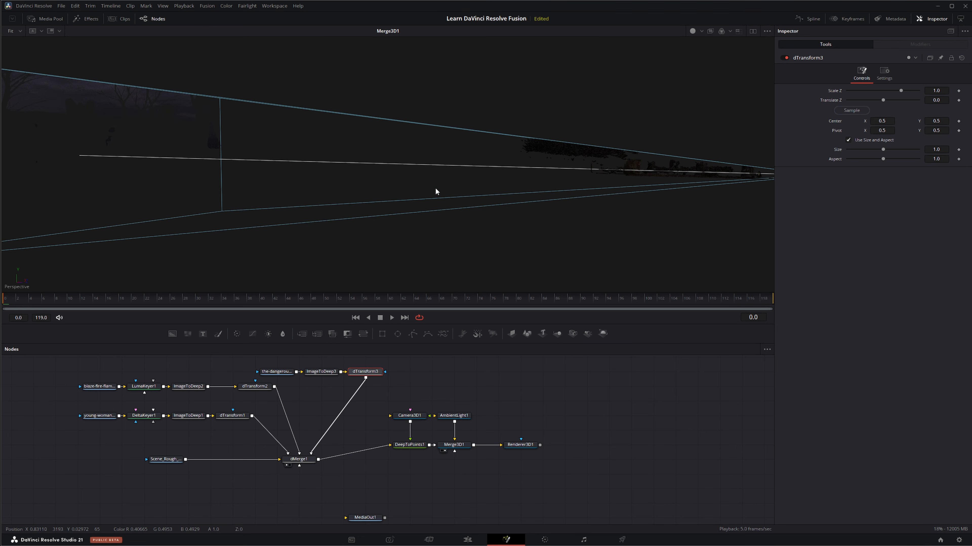
{"action": "left_click_drag", "start_coordinate": [298, 459], "coordinate": [304, 205]}
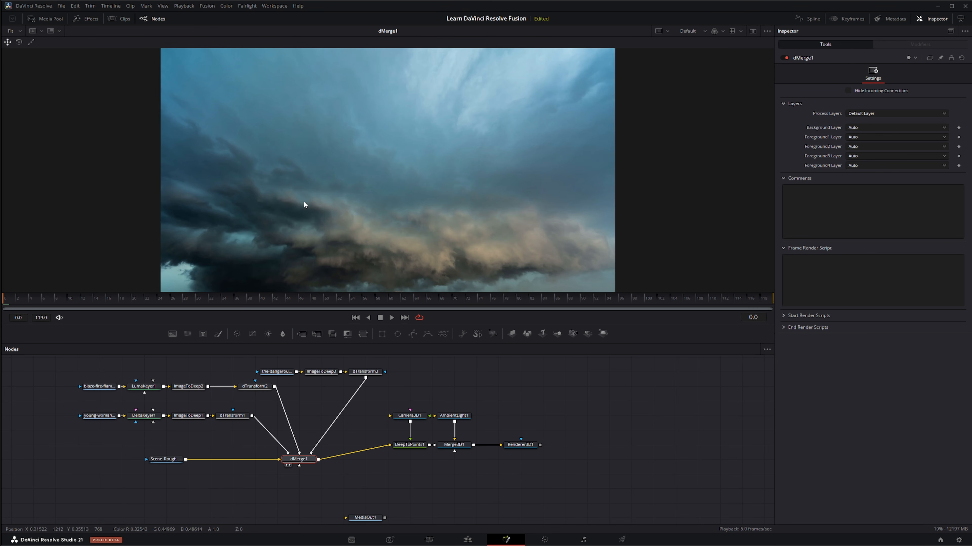
{"action": "left_click_drag", "start_coordinate": [464, 446], "coordinate": [450, 318]}
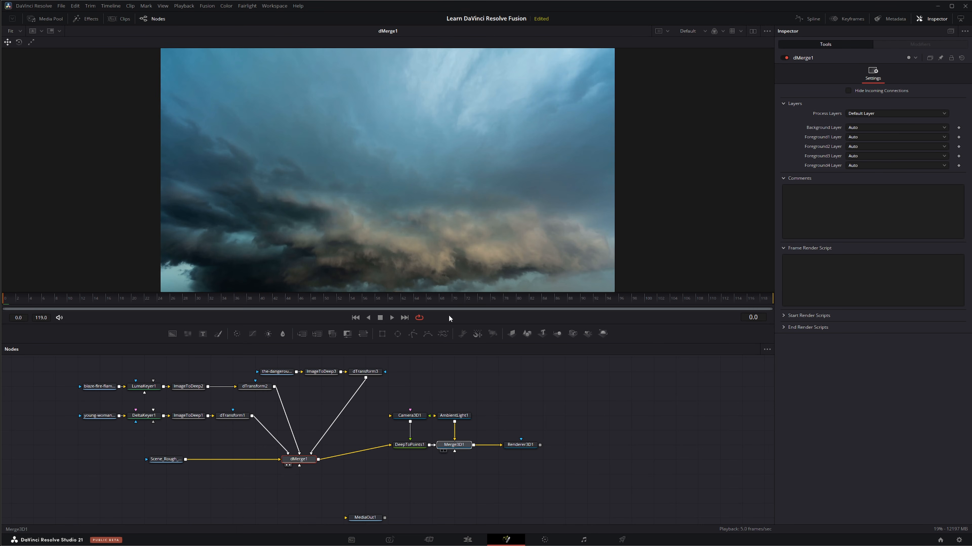
{"action": "left_click_drag", "start_coordinate": [466, 232], "coordinate": [466, 230]}
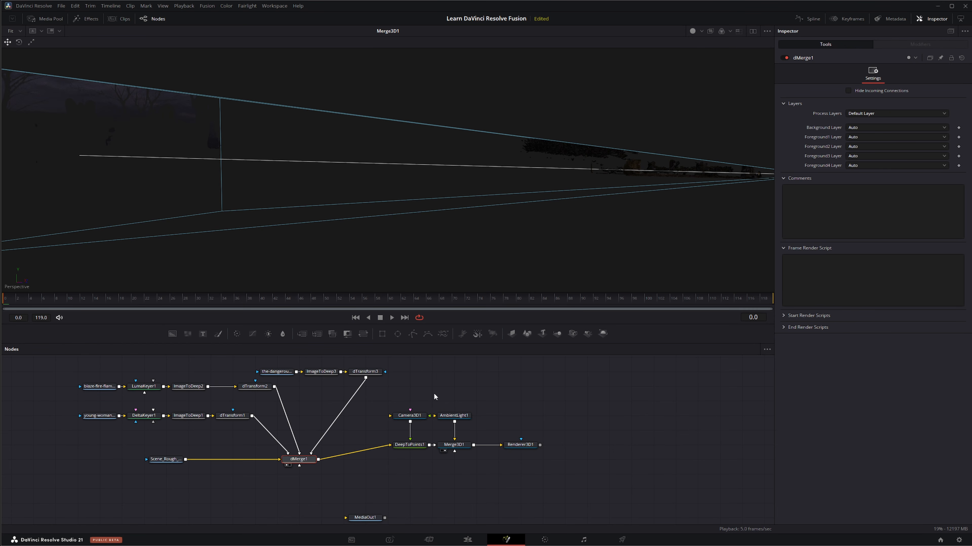
Push the storm sky to the far background by setting dTransform3's Translate Z to 790
{"action": "left_click", "coordinate": [370, 373]}
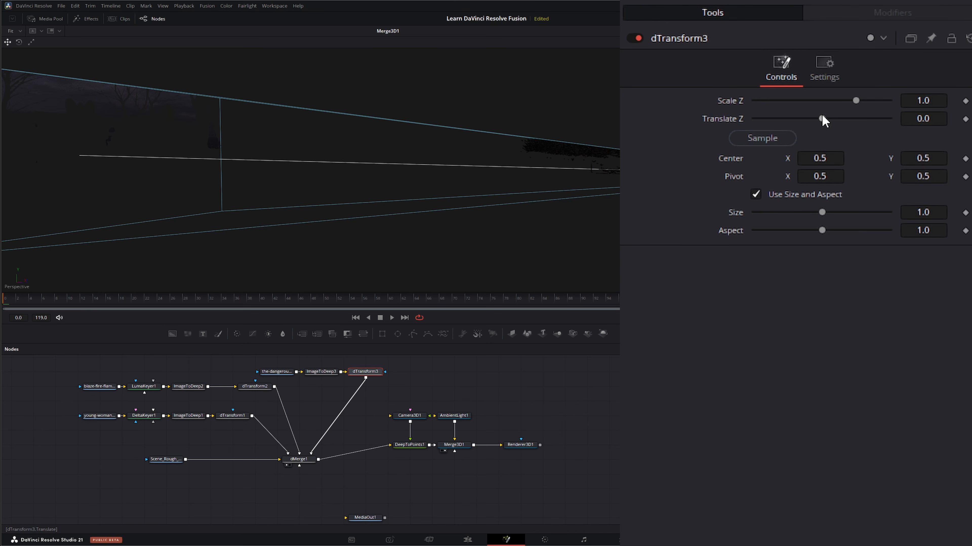
{"action": "left_click_drag", "start_coordinate": [823, 119], "coordinate": [905, 118]}
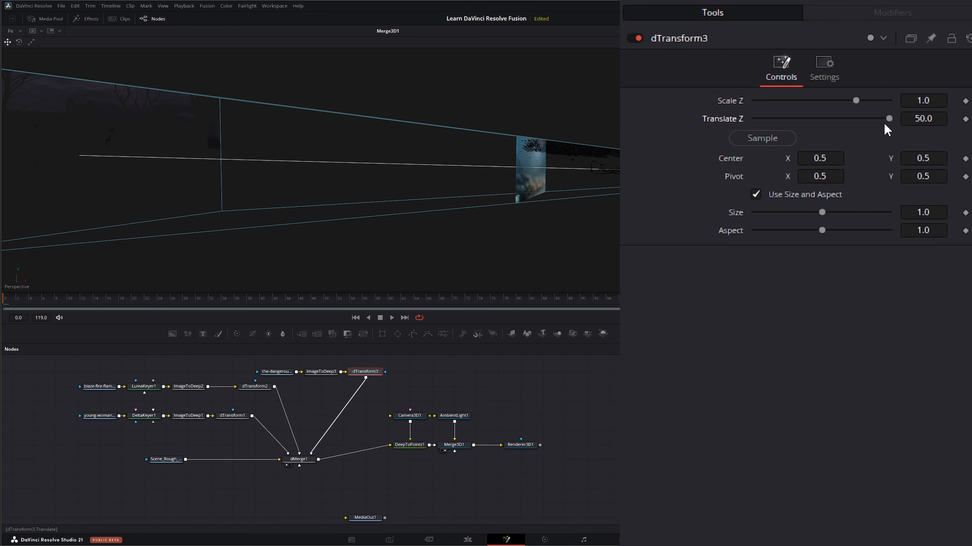
{"action": "left_click", "coordinate": [932, 118]}
{"action": "type", "text": "800"}
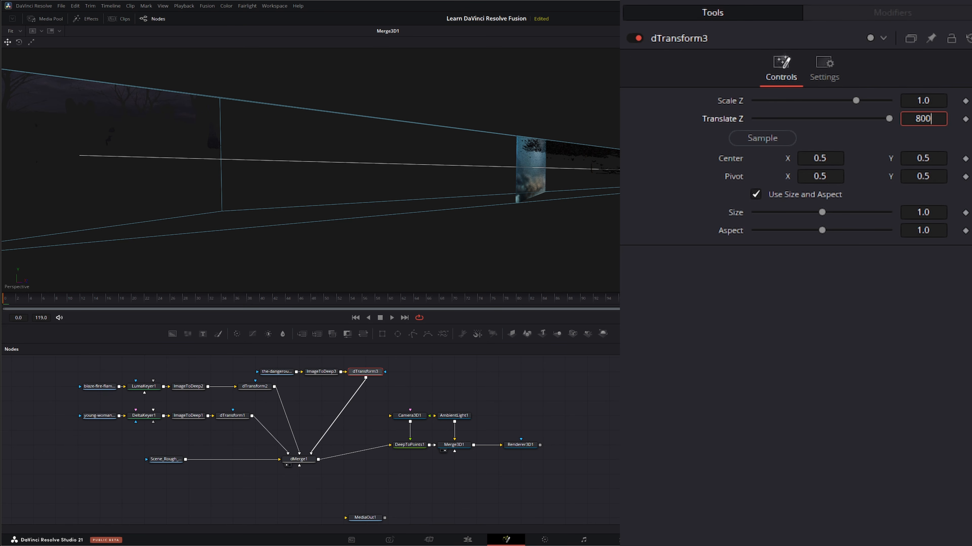
{"action": "key", "text": "Tab"}
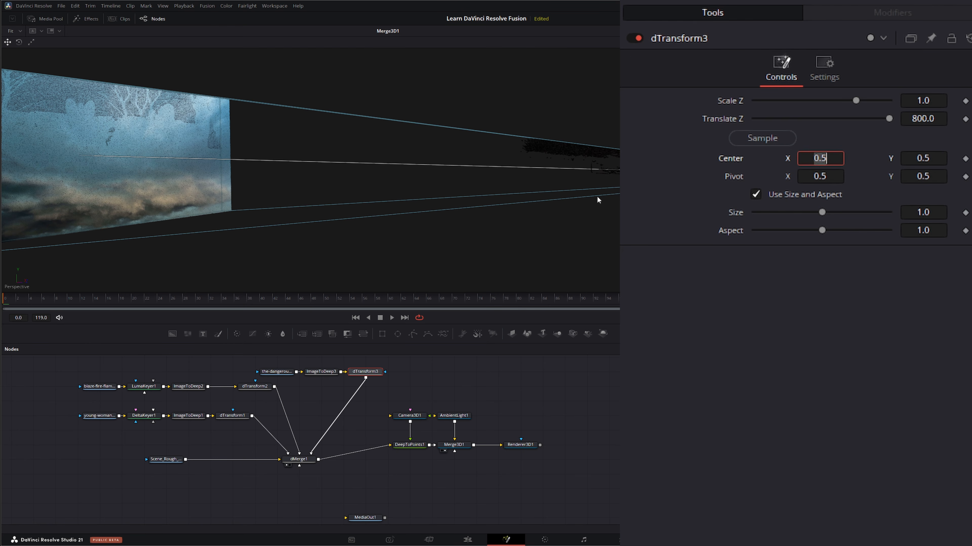
{"action": "key", "text": "shift+Tab"}
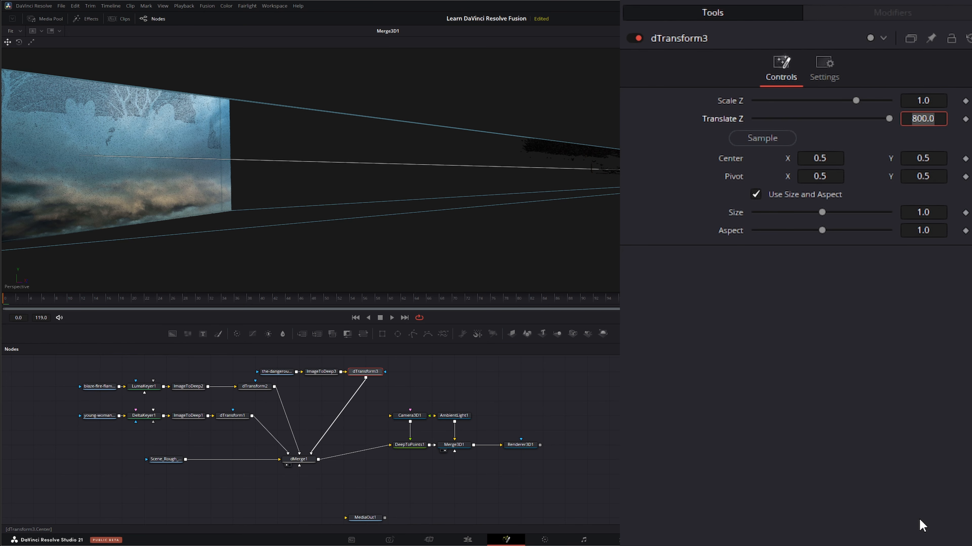
{"action": "type", "text": "790"}
{"action": "key", "text": "Tab"}
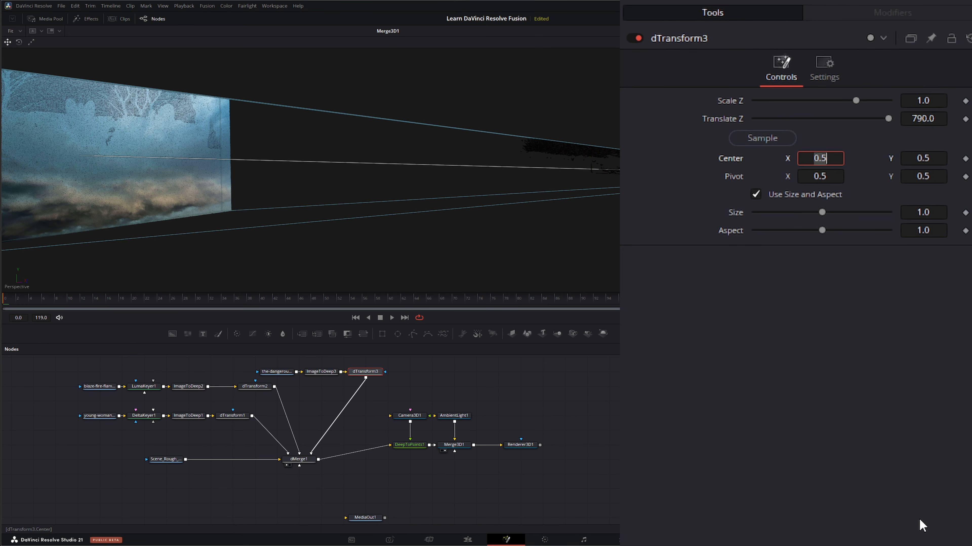
View dMerge1 and move the storm sky up in dTransform3 to a Center Y of about 0.84
{"action": "left_click_drag", "start_coordinate": [298, 460], "coordinate": [284, 199]}
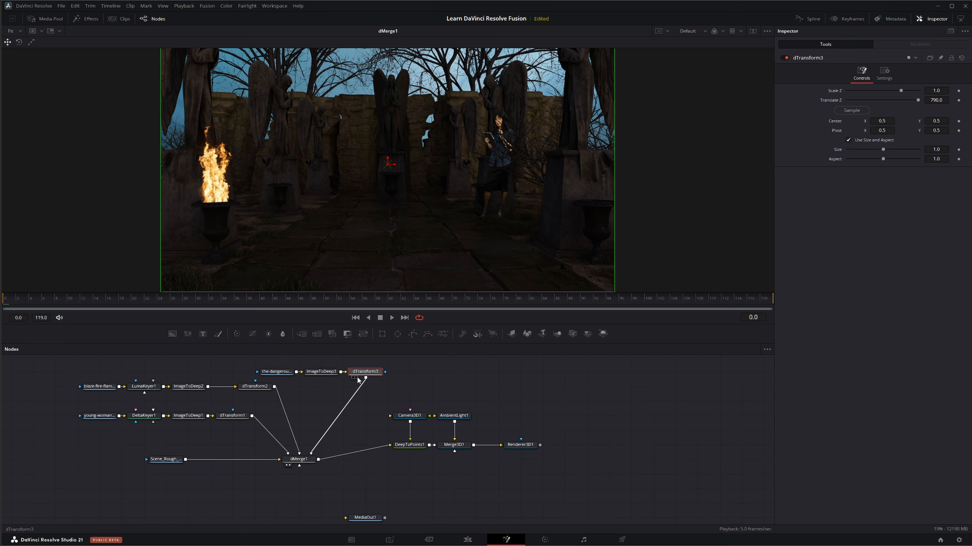
{"action": "left_click_drag", "start_coordinate": [388, 163], "coordinate": [387, 107]}
{"action": "left_click_drag", "start_coordinate": [385, 91], "coordinate": [381, 71]}
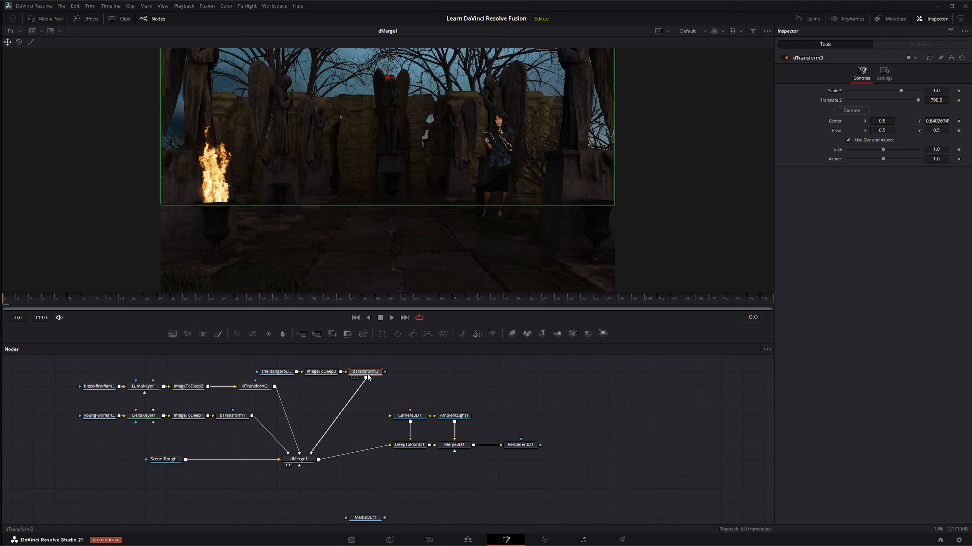
Insert a dColor Corrector node between dTransform3 and dMerge1
{"action": "mouse_move", "coordinate": [368, 377]}
{"action": "key", "text": "shift+space"}
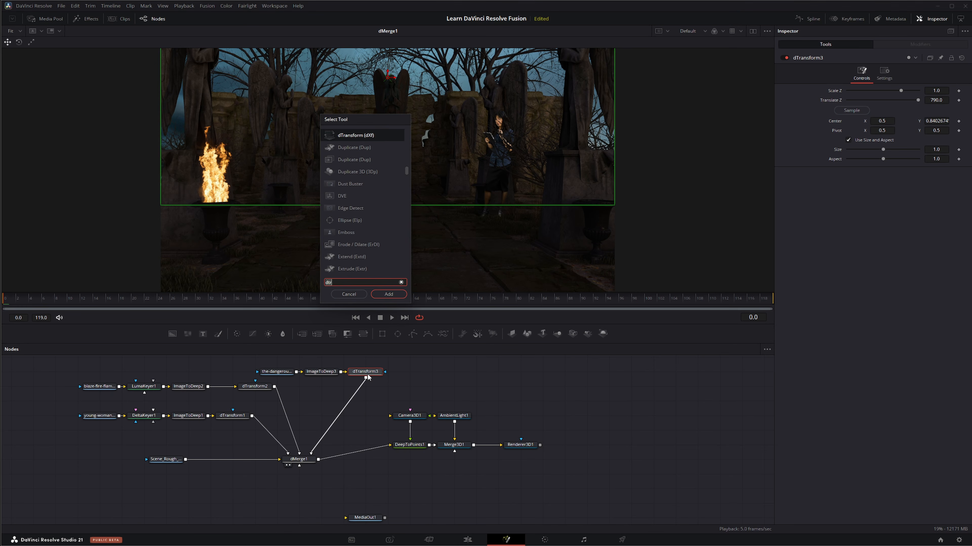
{"action": "type", "text": "dc"}
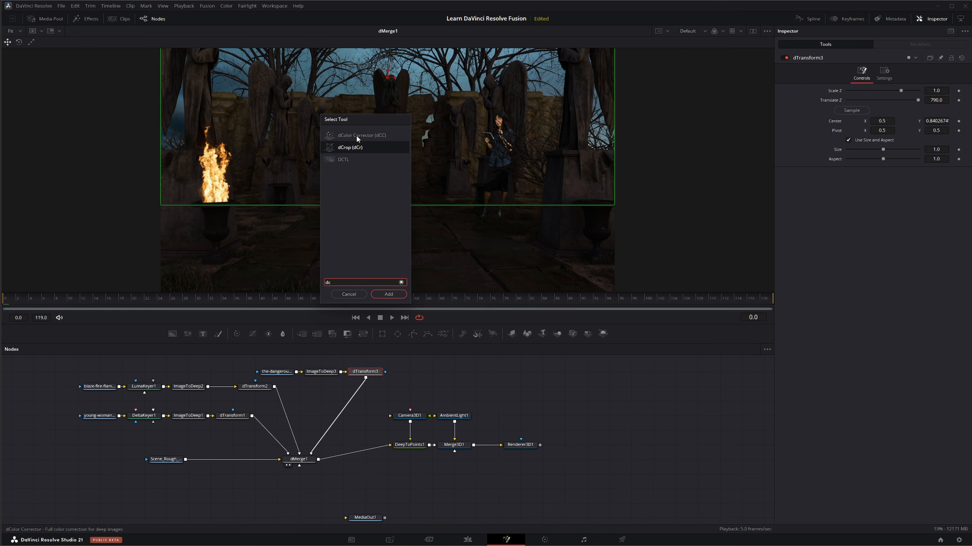
{"action": "type", "text": "ctor"}
{"action": "key", "text": "Return"}
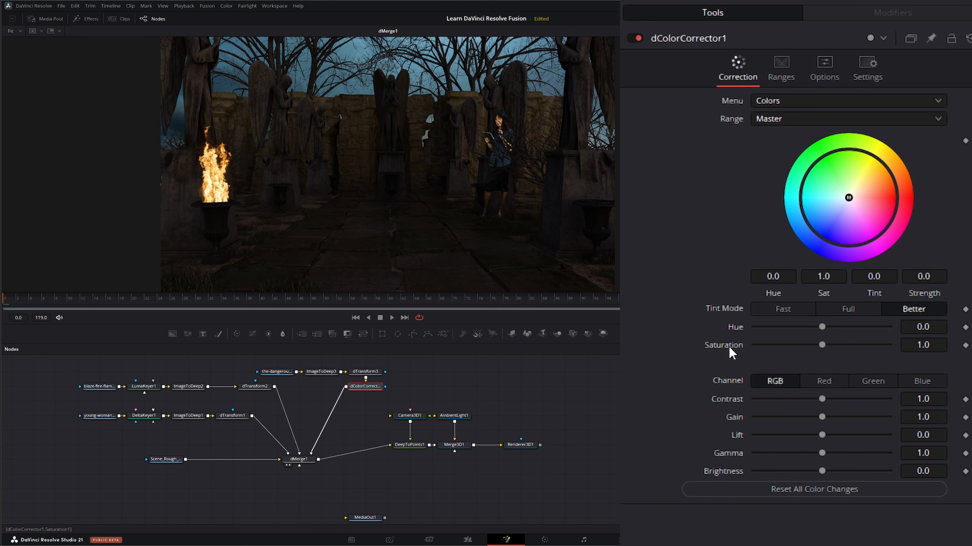
Tint the sky yellow in dColorCorrector1 with a strength of about 0.46 and lower its gamma to 0.76
{"action": "left_click_drag", "start_coordinate": [848, 198], "coordinate": [873, 178]}
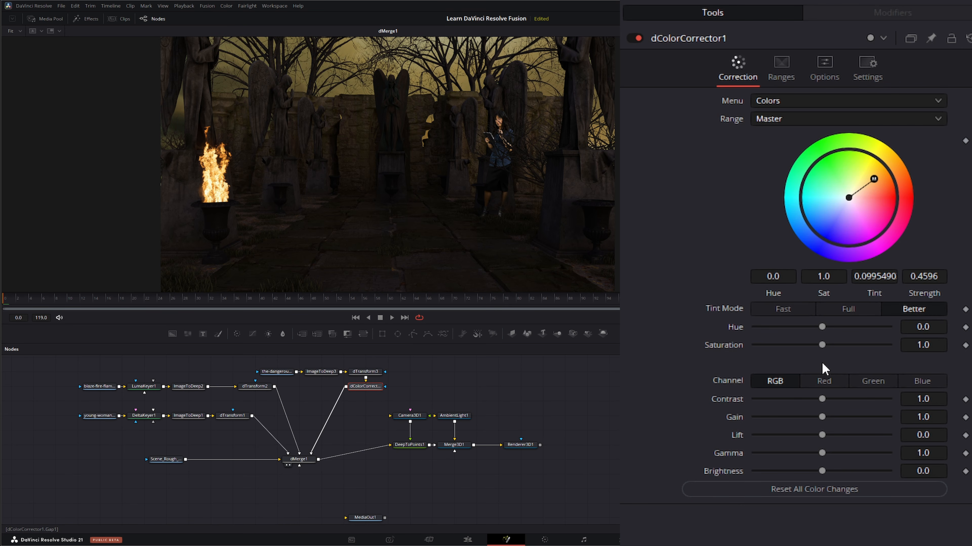
{"action": "left_click_drag", "start_coordinate": [822, 453], "coordinate": [805, 454]}
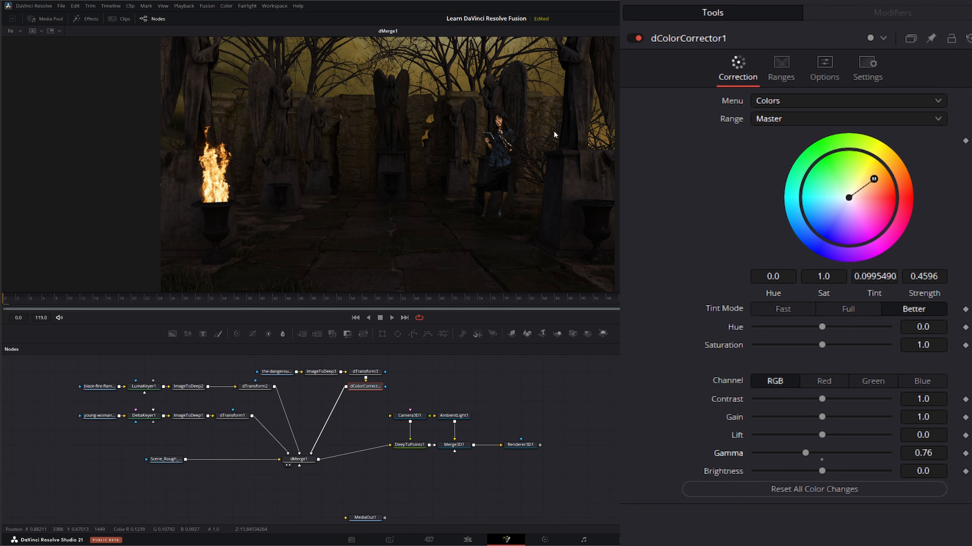
Insert a dColor Corrector after the graveyard scene loader and set its gain to 1.372 and gamma to 0.963
{"action": "left_click", "coordinate": [165, 461]}
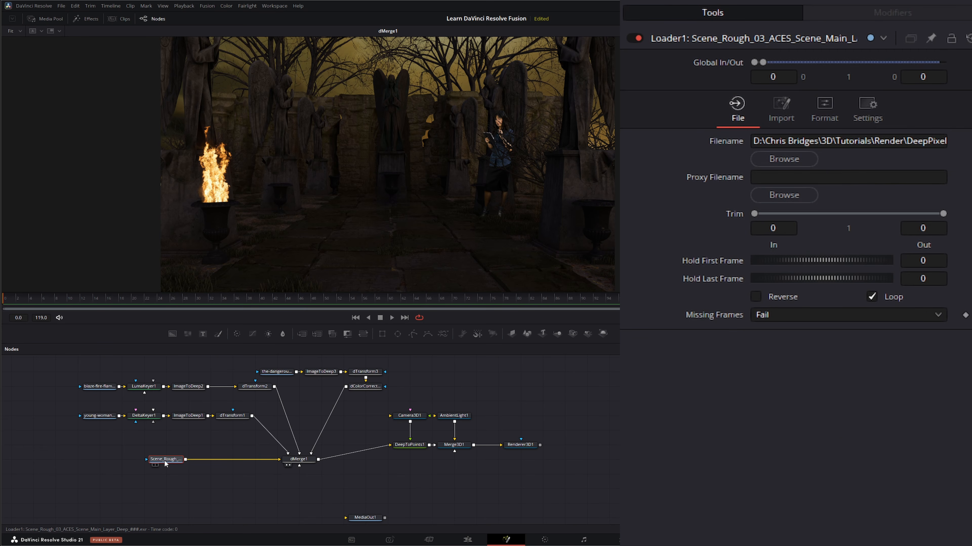
{"action": "key", "text": "shift+space"}
{"action": "type", "text": "d"}
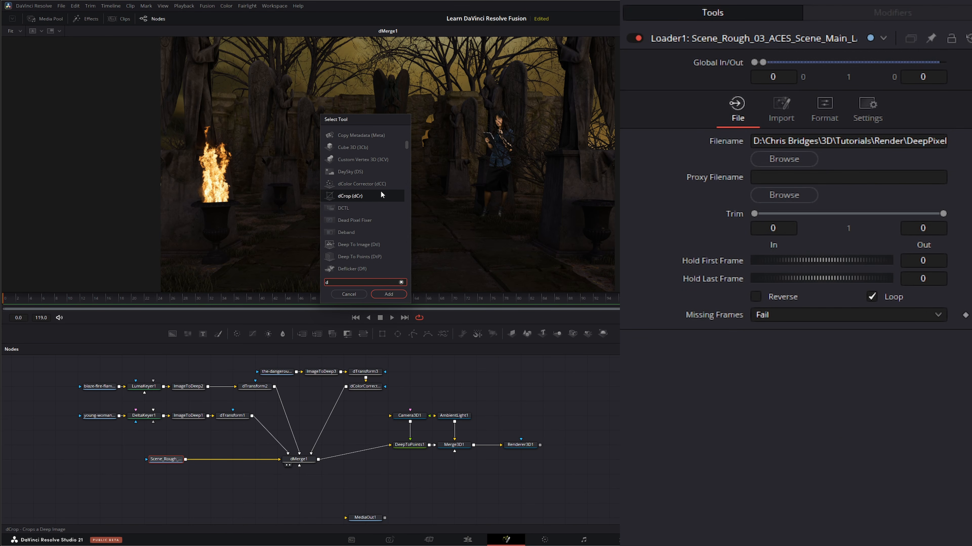
{"action": "type", "text": "cc"}
{"action": "left_click", "coordinate": [390, 294]}
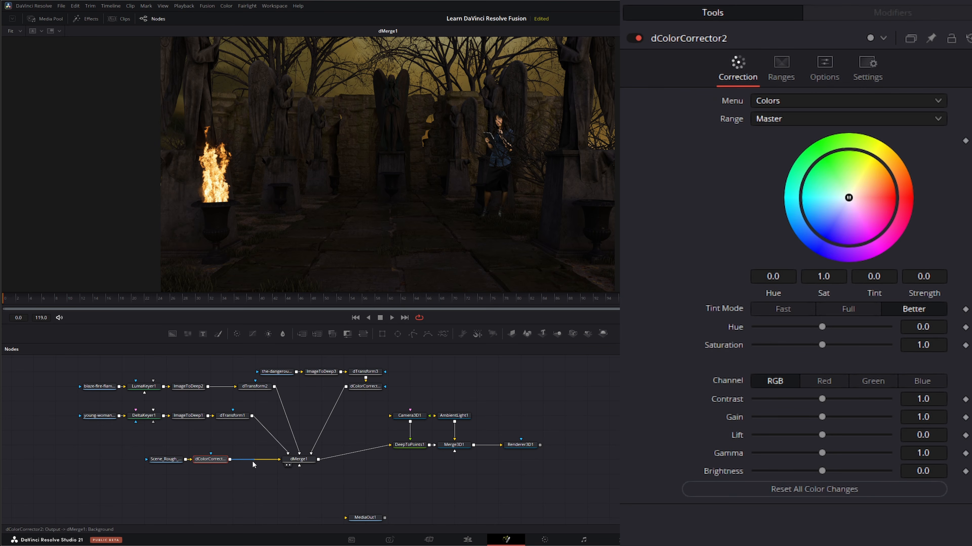
{"action": "left_click_drag", "start_coordinate": [821, 417], "coordinate": [826, 416]}
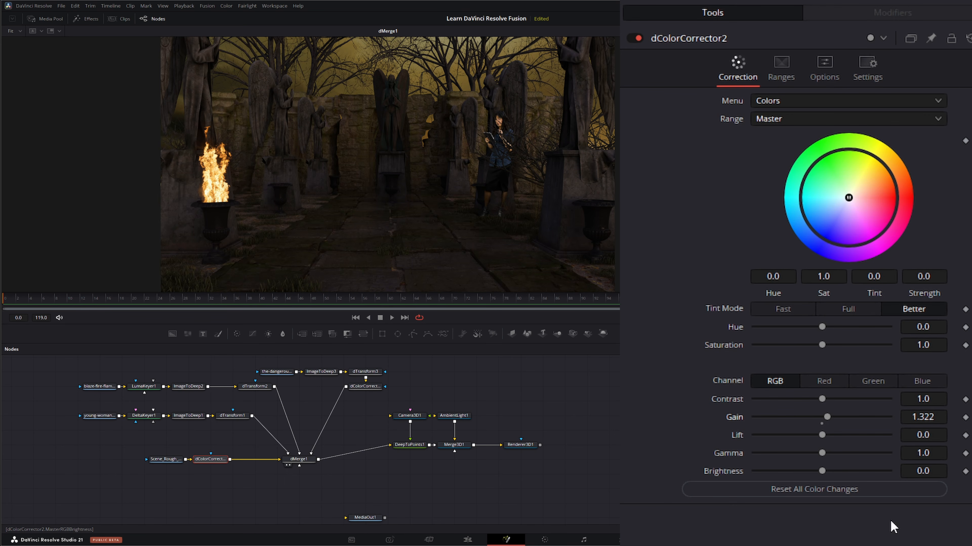
{"action": "left_click_drag", "start_coordinate": [934, 447], "coordinate": [937, 418]}
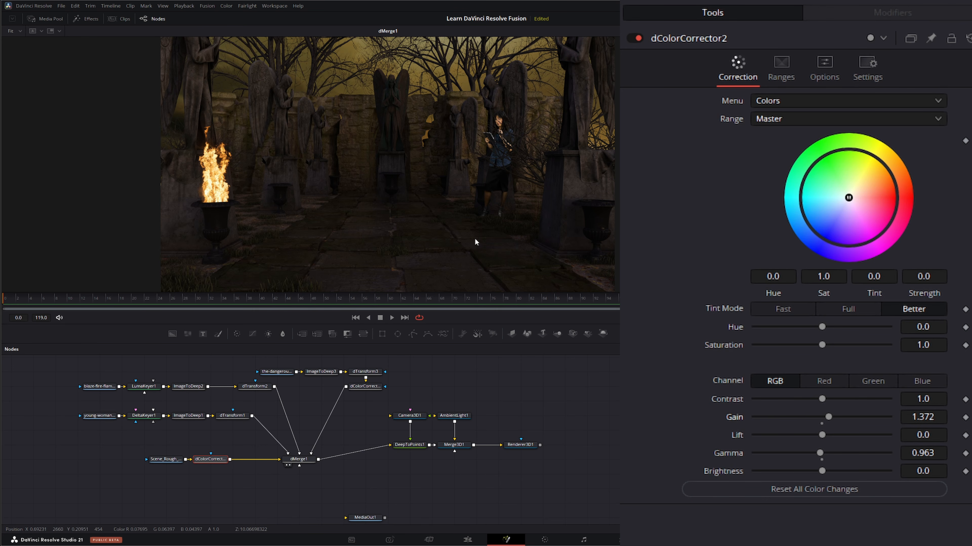
Insert a dColor Corrector after dTransform1, lower its gain to 0.82, and preview the composite's playback from the start
{"action": "left_click", "coordinate": [235, 419]}
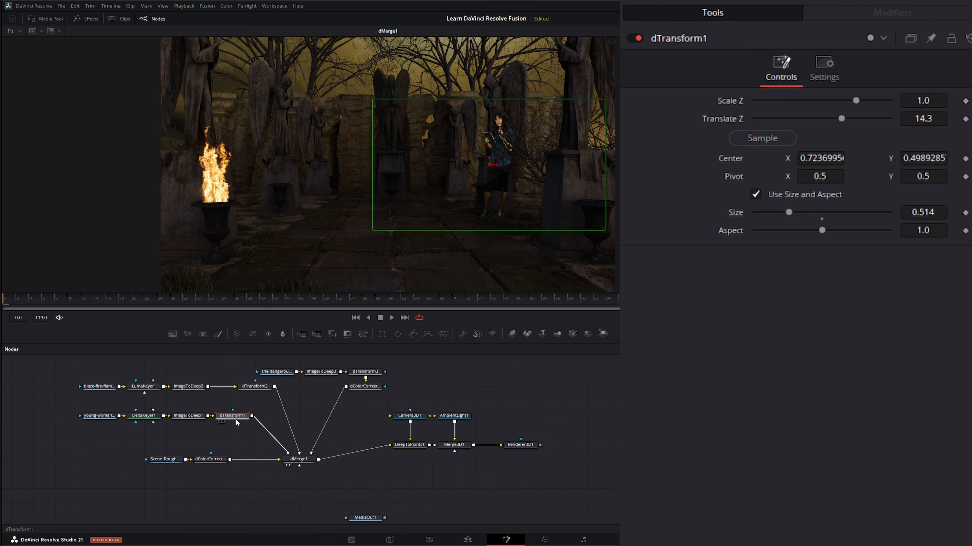
{"action": "key", "text": "shift+space"}
{"action": "type", "text": "dco"}
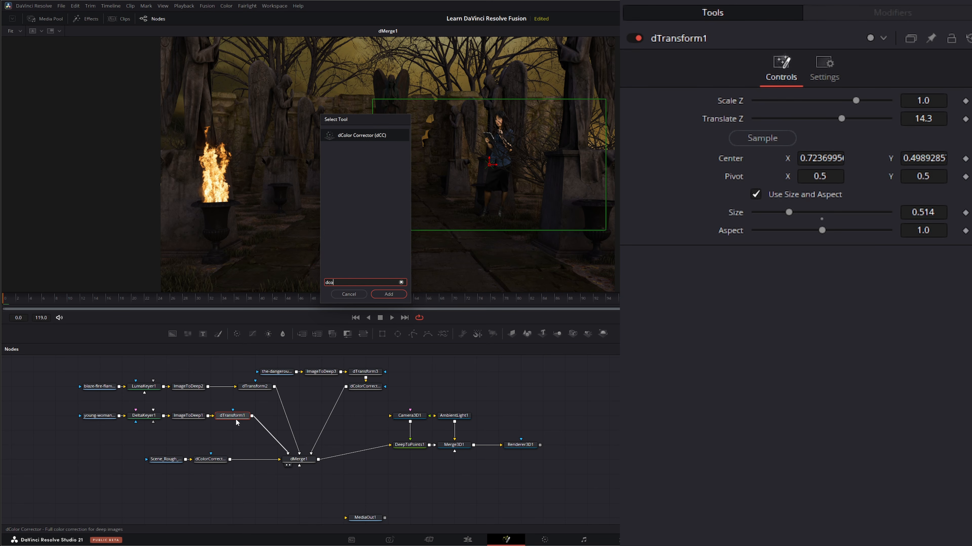
{"action": "key", "text": "Return"}
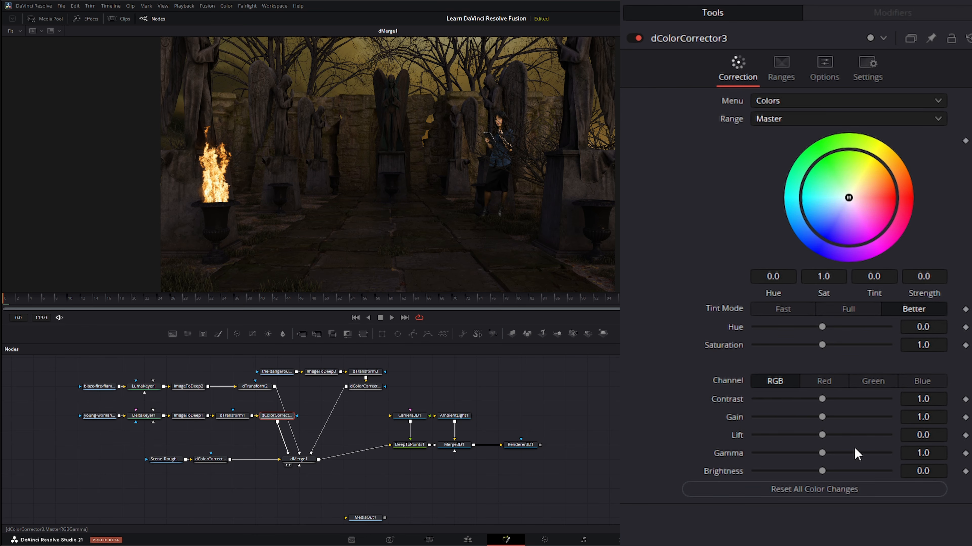
{"action": "left_click_drag", "start_coordinate": [822, 417], "coordinate": [810, 417]}
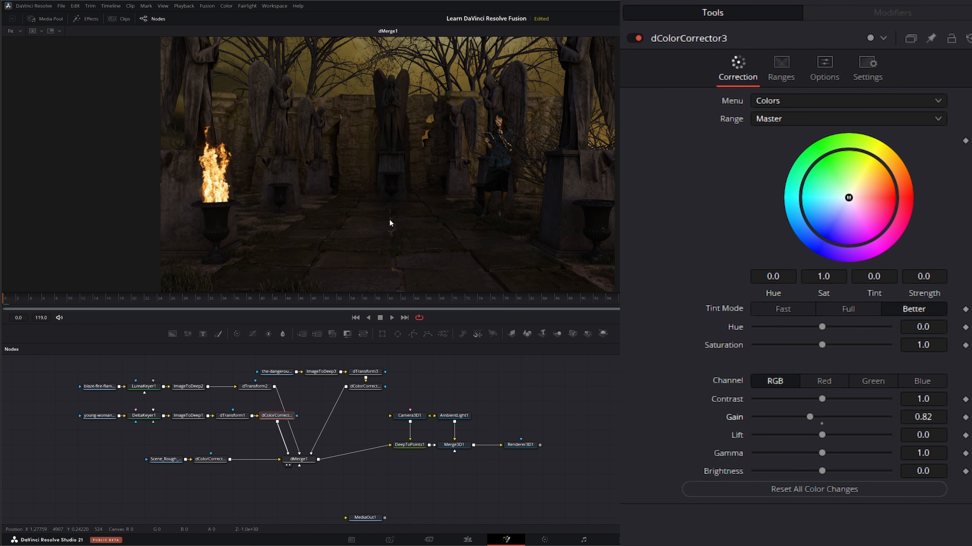
{"action": "left_click", "coordinate": [391, 318]}
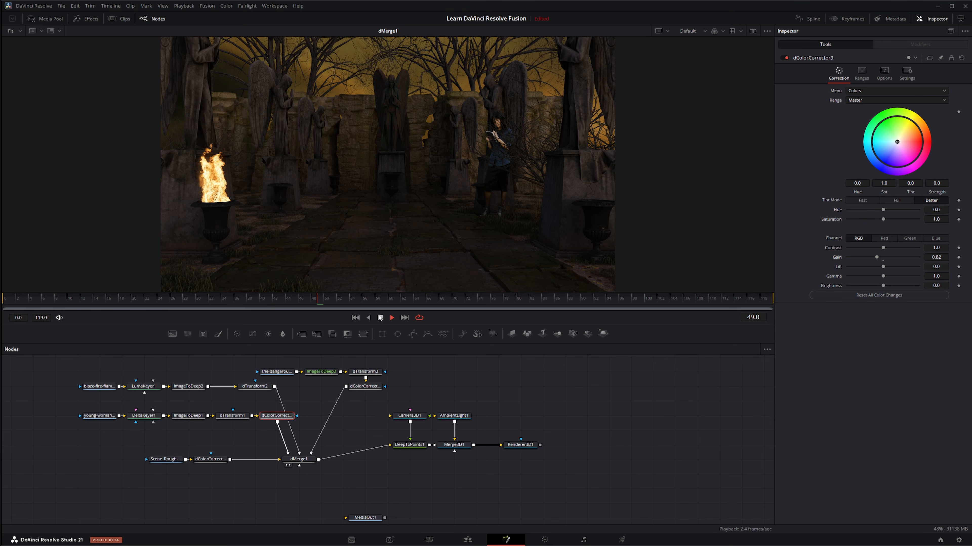
{"action": "left_click", "coordinate": [355, 317]}
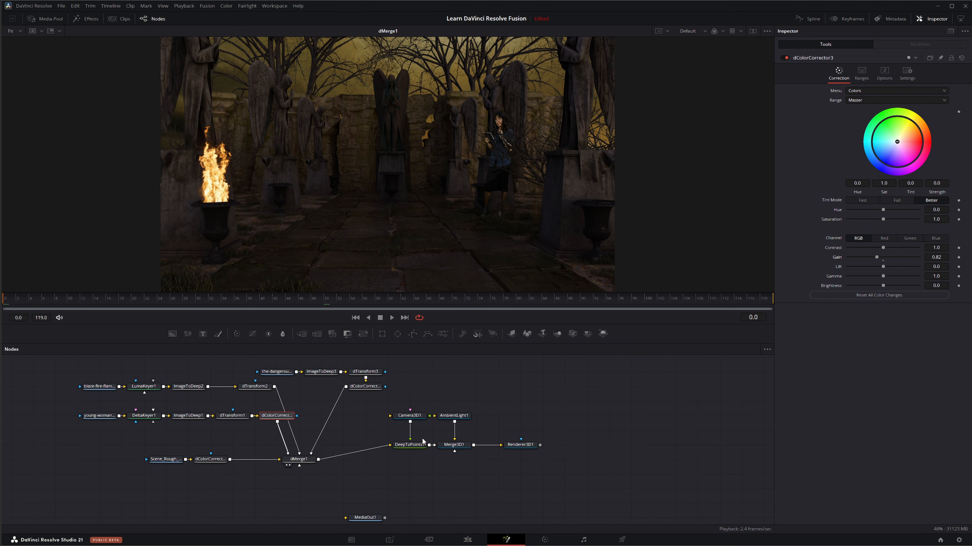
Disconnect DeepToPoints1 from dMerge1 and move the camera, light, point, merge and renderer nodes farther away from the deep composite
{"action": "left_click_drag", "start_coordinate": [389, 445], "coordinate": [390, 452]}
{"action": "left_click_drag", "start_coordinate": [374, 403], "coordinate": [542, 468]}
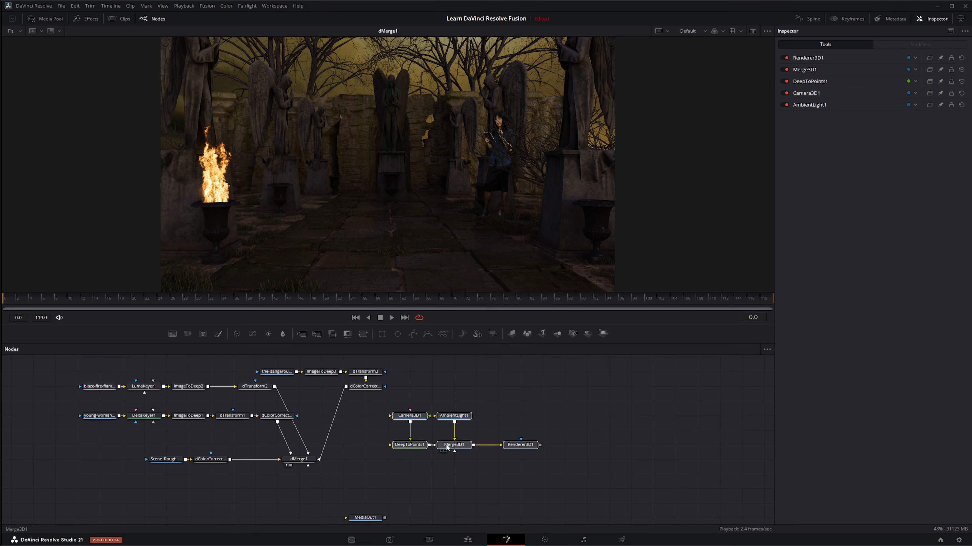
{"action": "left_click_drag", "start_coordinate": [463, 452], "coordinate": [530, 438]}
{"action": "left_click", "coordinate": [533, 429]}
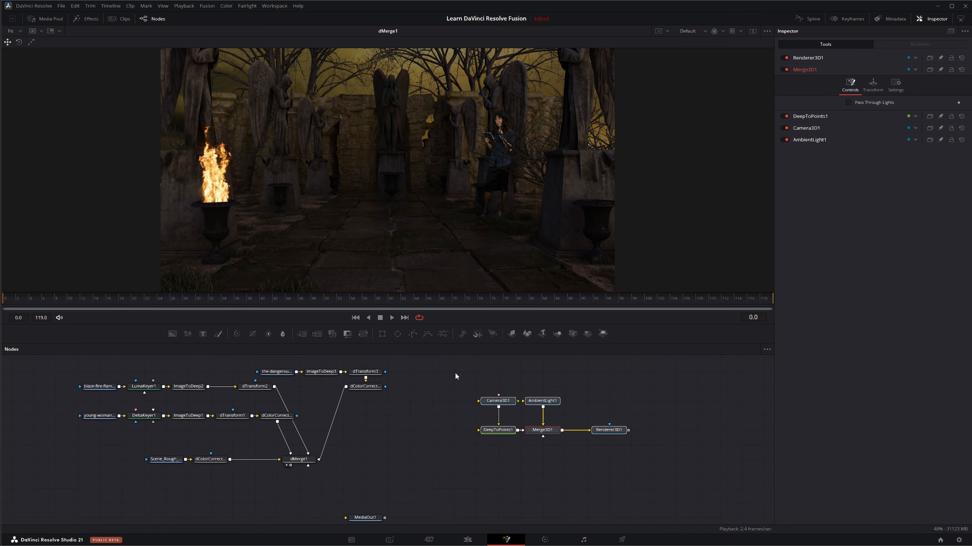
Connect dMerge1's output to MediaOut1 and check the result on the Edit page before returning to the Fusion page
{"action": "left_click", "coordinate": [306, 459]}
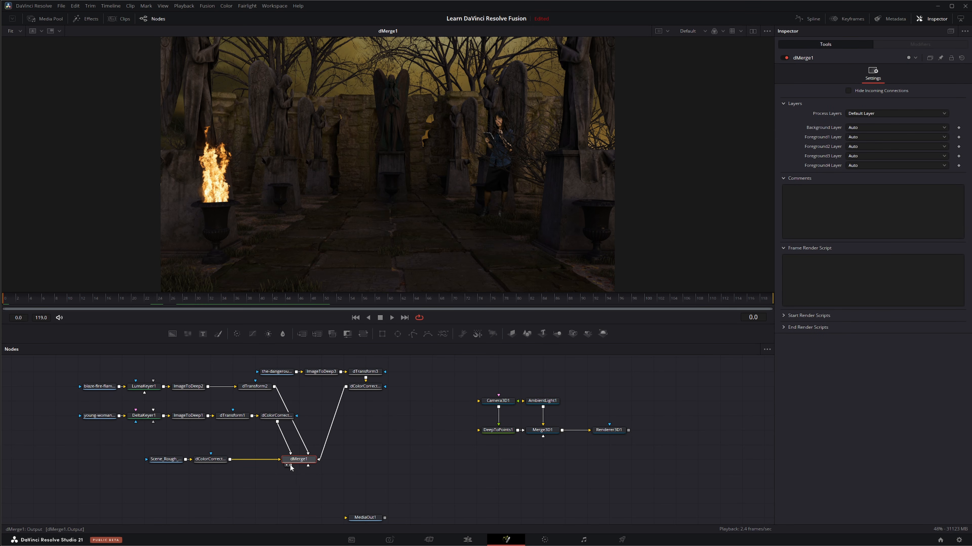
{"action": "left_click_drag", "start_coordinate": [291, 465], "coordinate": [346, 518]}
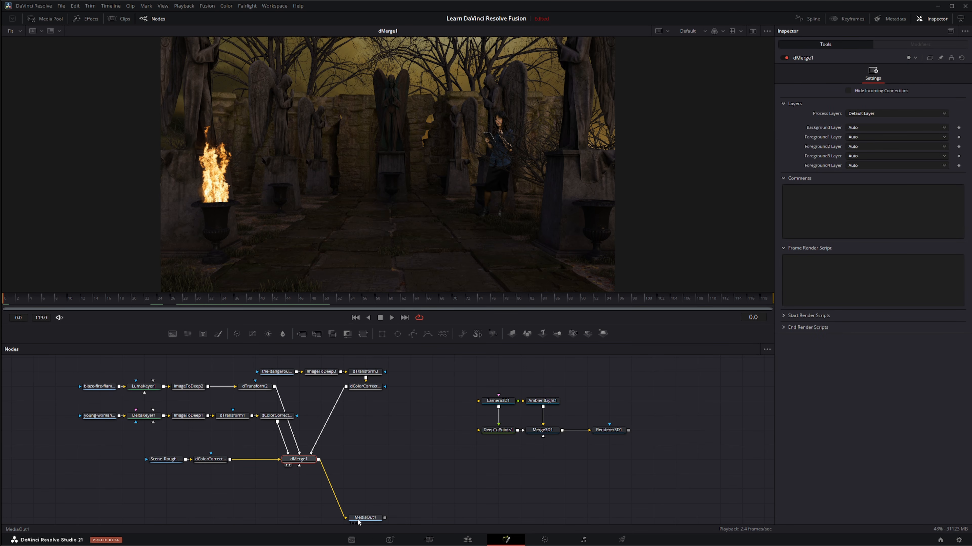
{"action": "left_click", "coordinate": [360, 519]}
{"action": "left_click", "coordinate": [467, 539]}
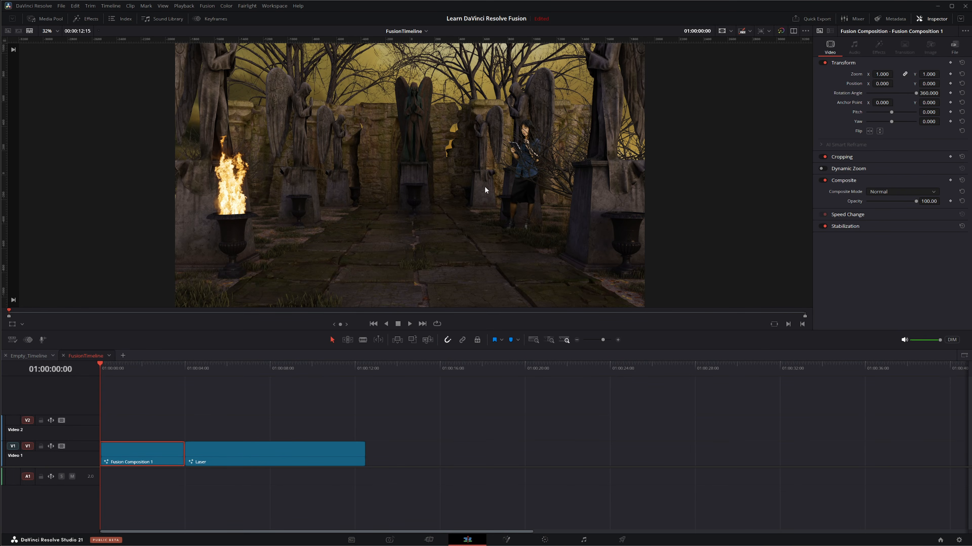
{"action": "left_click", "coordinate": [506, 540]}
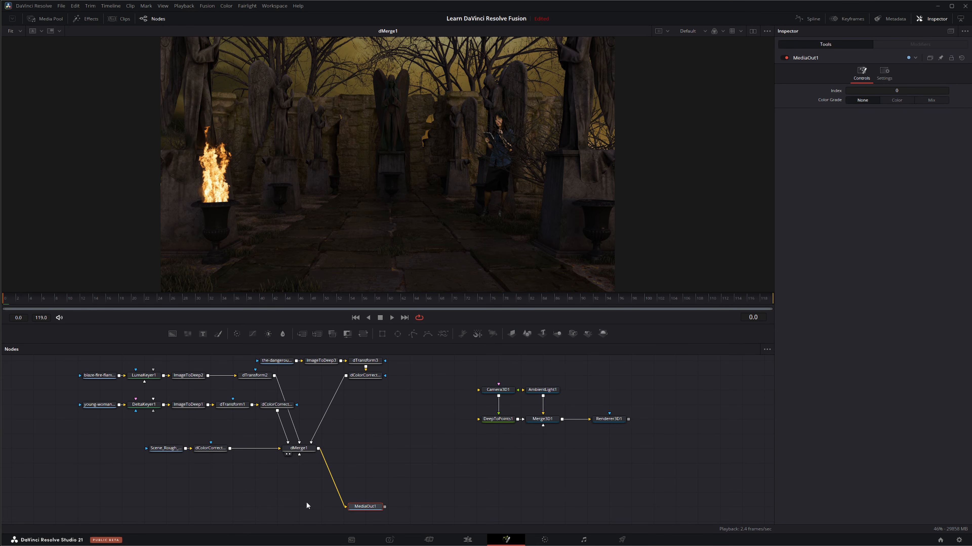
Insert a Deep To Image node between dMerge1 and MediaOut1 and line both nodes up beneath dMerge1
{"action": "left_click", "coordinate": [302, 451]}
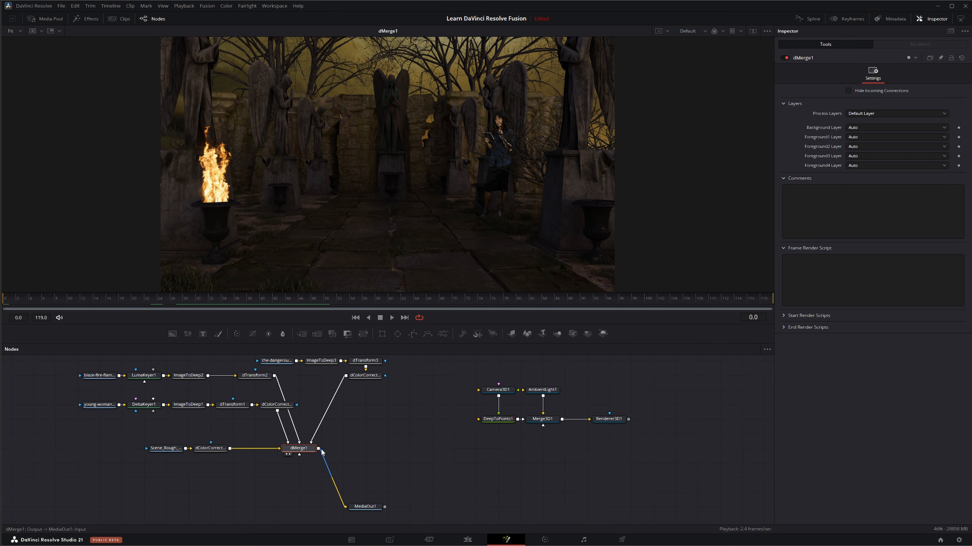
{"action": "key", "text": "shift+space"}
{"action": "type", "text": "dco"}
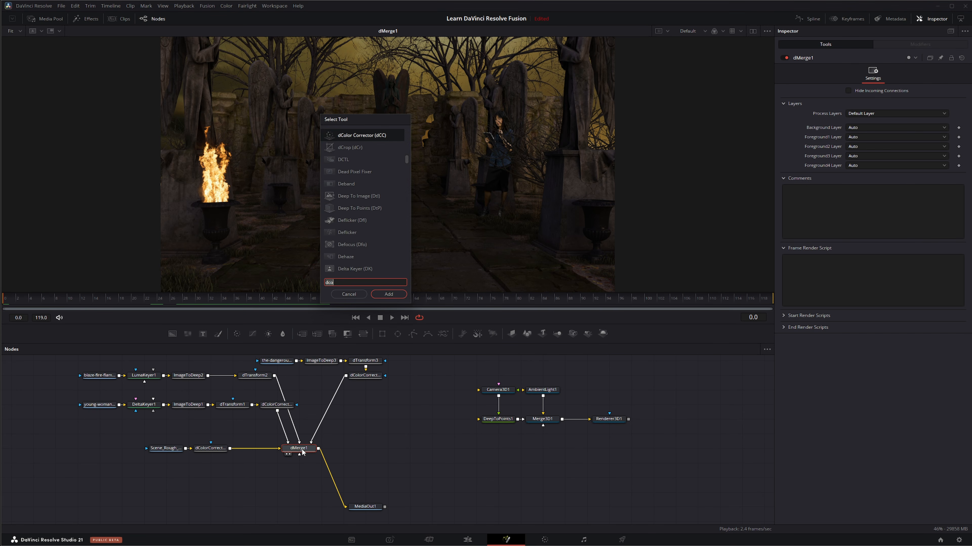
{"action": "key", "text": "BackSpace"}
{"action": "key", "text": "BackSpace"}
{"action": "type", "text": "e"}
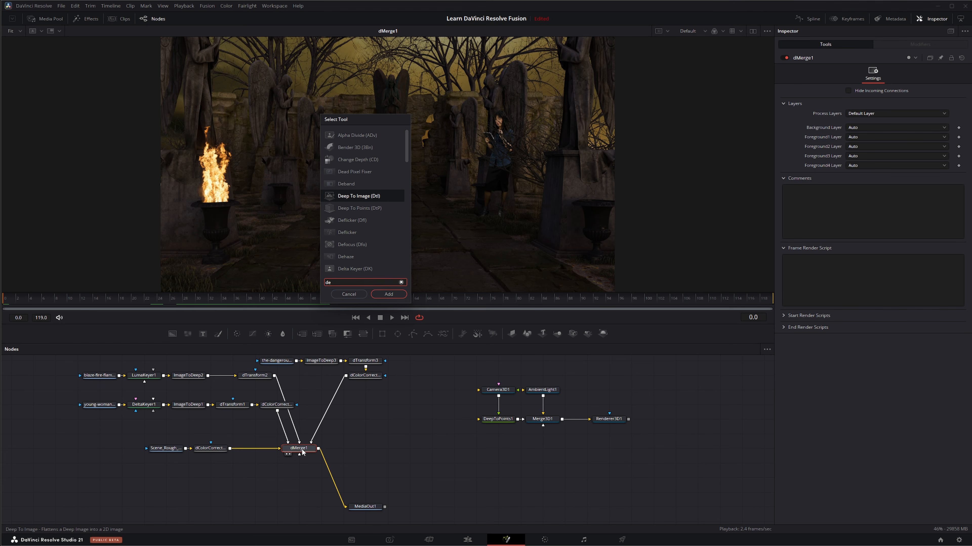
{"action": "left_click", "coordinate": [394, 293]}
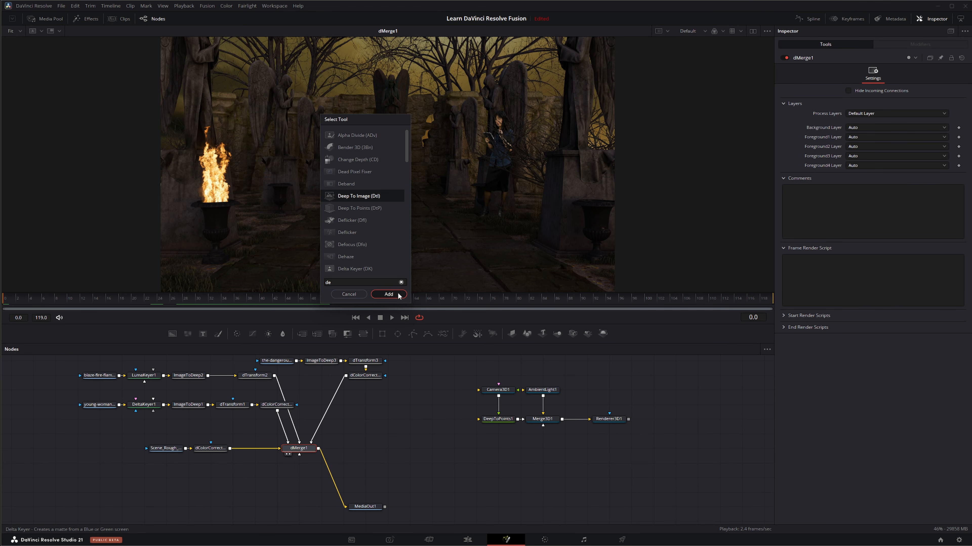
{"action": "left_click_drag", "start_coordinate": [346, 450], "coordinate": [305, 474]}
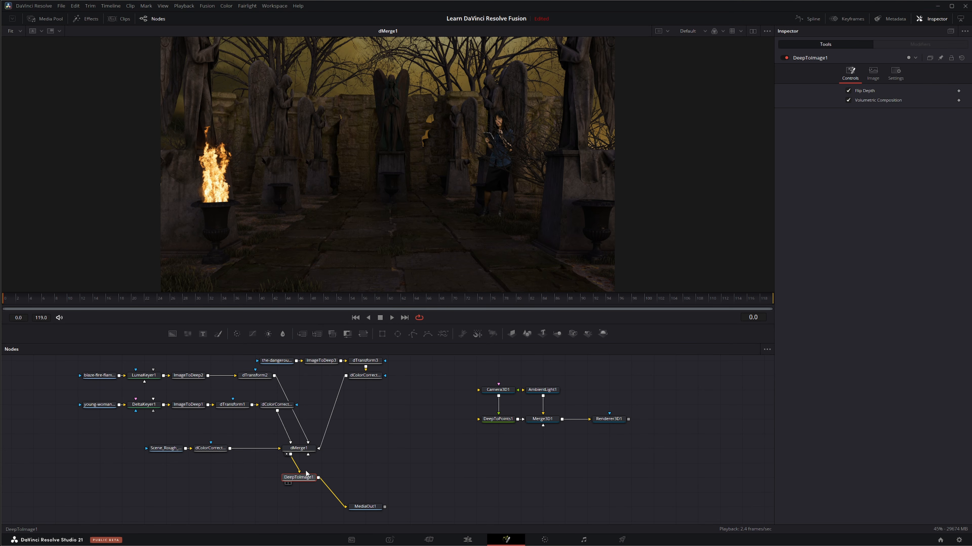
{"action": "left_click_drag", "start_coordinate": [365, 506], "coordinate": [299, 521]}
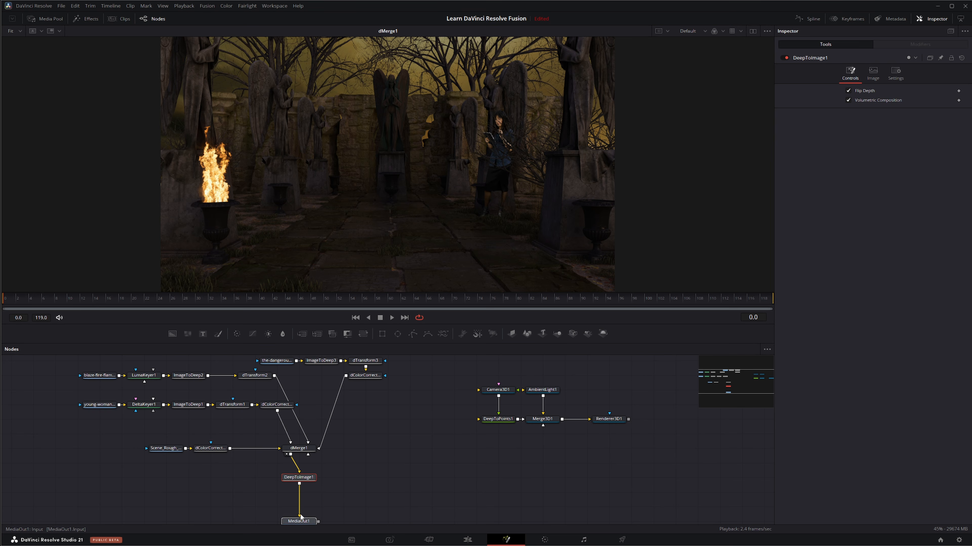
Add a Blur node after DeepToImage1 and set its blur size to 0.5
{"action": "left_click", "coordinate": [299, 478]}
{"action": "left_click", "coordinate": [283, 333]}
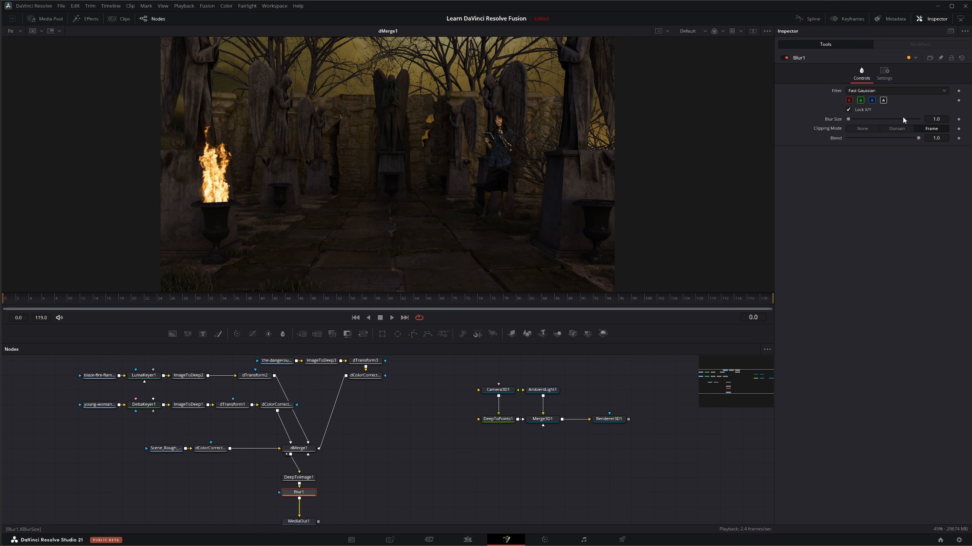
{"action": "left_click", "coordinate": [943, 119]}
{"action": "key", "text": "Tab"}
{"action": "left_click_drag", "start_coordinate": [413, 464], "coordinate": [432, 395]}
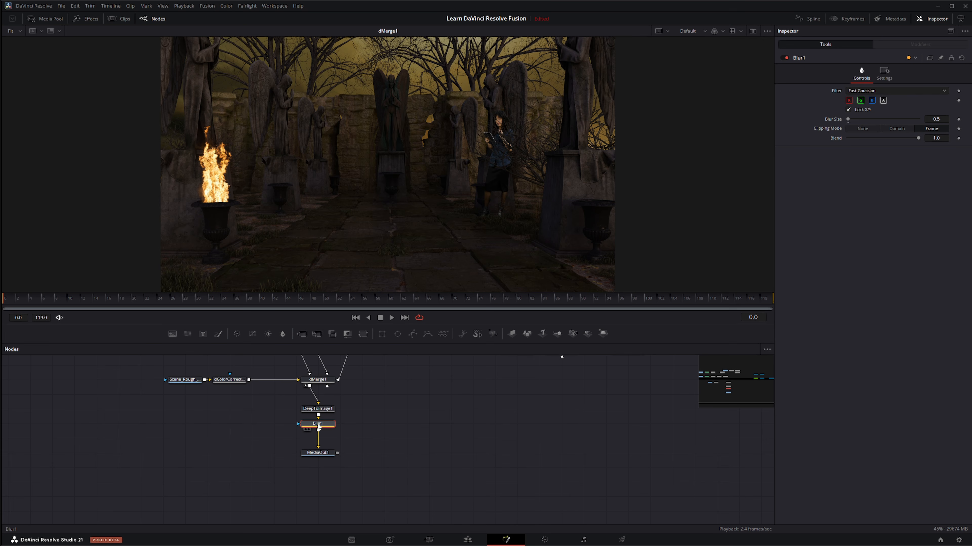
Insert a Film Look Creator node between Blur1 and MediaOut1
{"action": "key", "text": "shift+space"}
{"action": "type", "text": "de"}
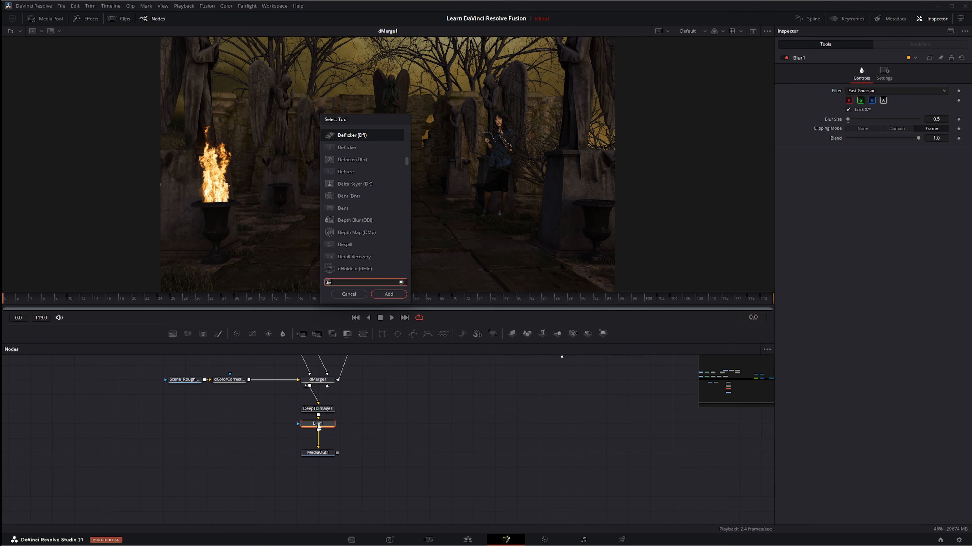
{"action": "key", "text": "BackSpace"}
{"action": "key", "text": "BackSpace"}
{"action": "type", "text": "fil"}
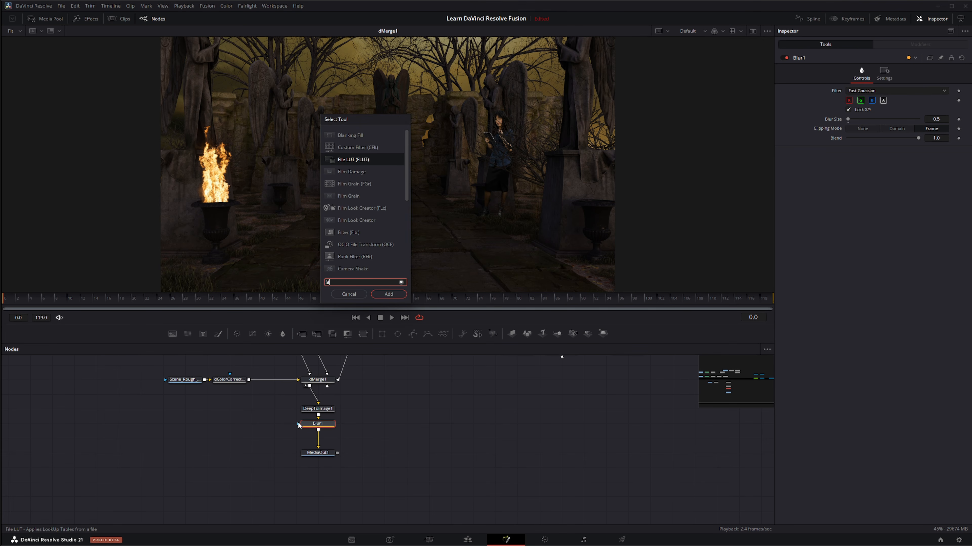
{"action": "left_click", "coordinate": [364, 219]}
{"action": "left_click", "coordinate": [398, 295]}
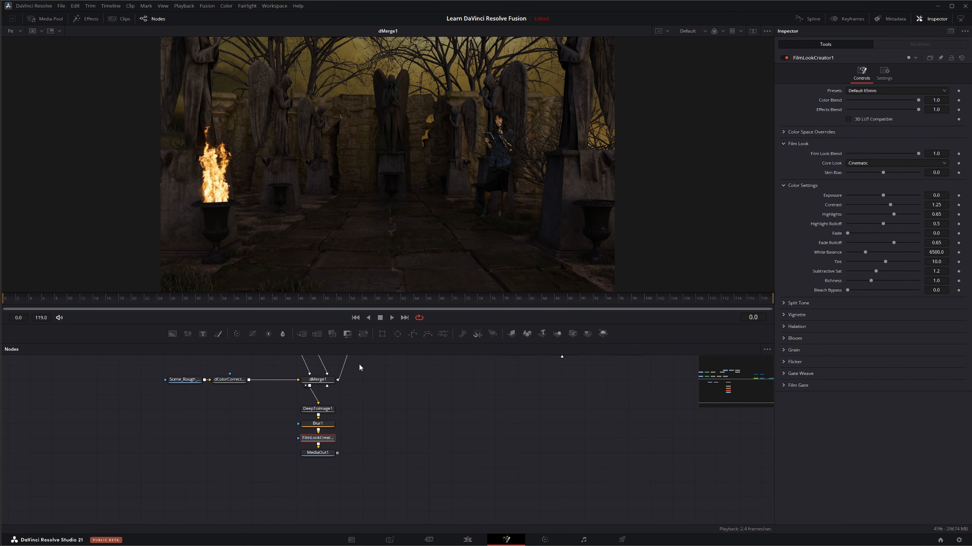
Apply the Bleach Bypass preset in FilmLookCreator1 and view MediaOut1
{"action": "left_click", "coordinate": [867, 91]}
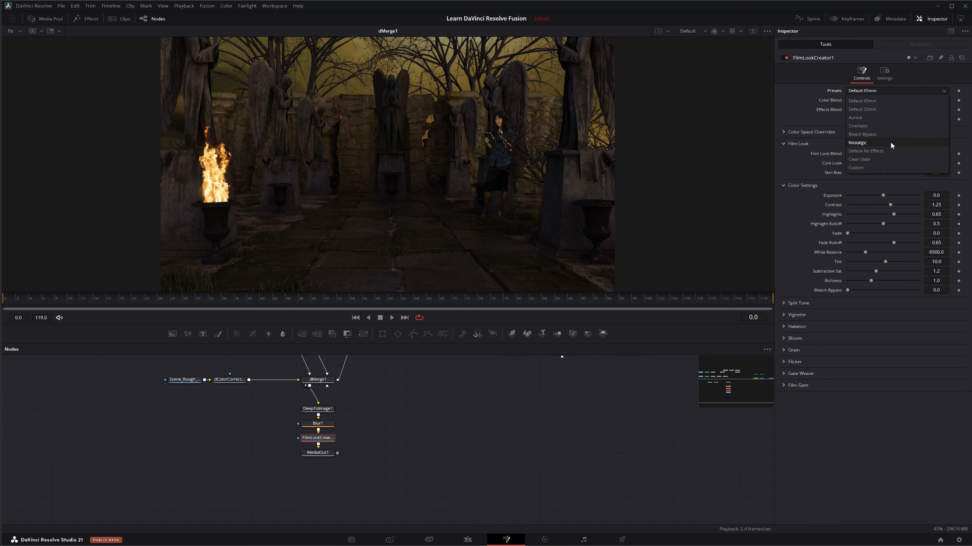
{"action": "left_click", "coordinate": [873, 133]}
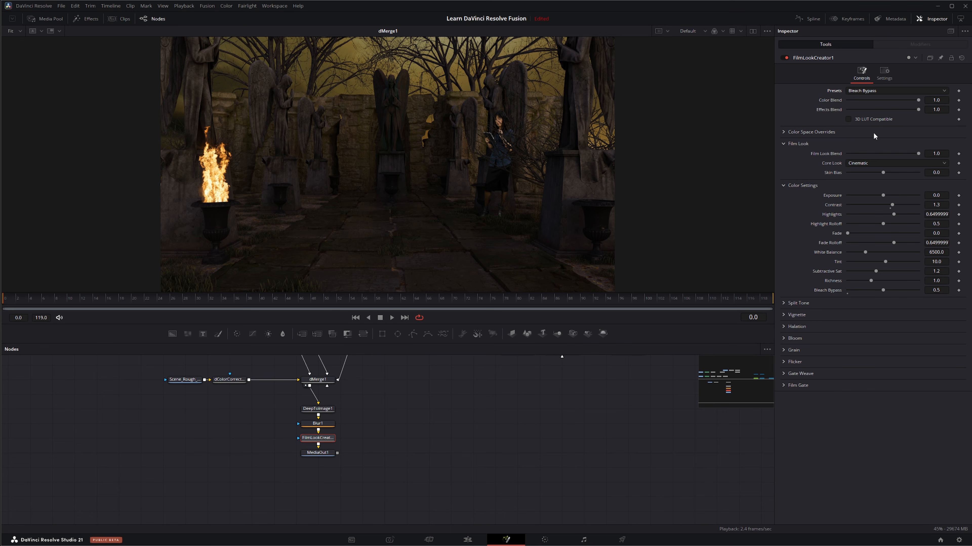
{"action": "left_click", "coordinate": [306, 459]}
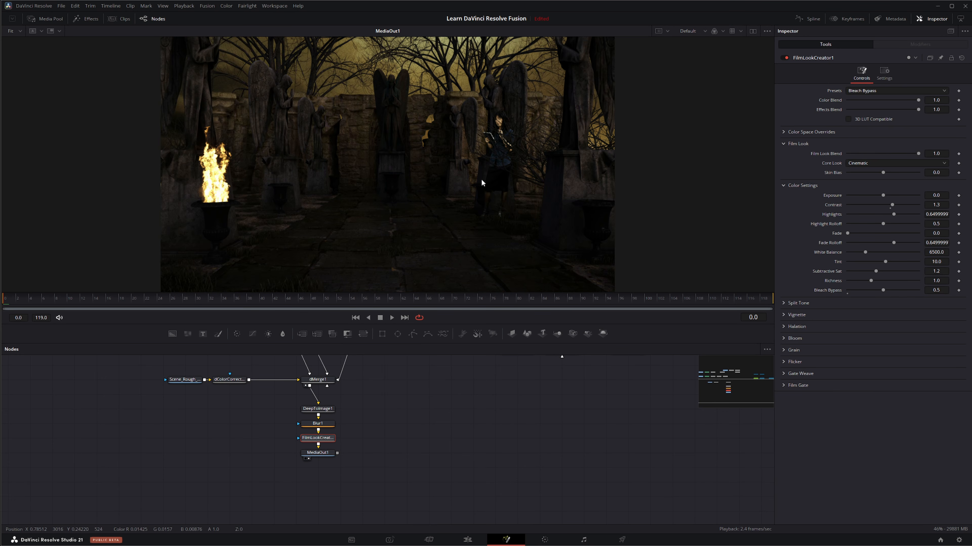
Try the Aurora preset in FilmLookCreator1 and restore the Bleach Bypass preset
{"action": "left_click", "coordinate": [860, 90]}
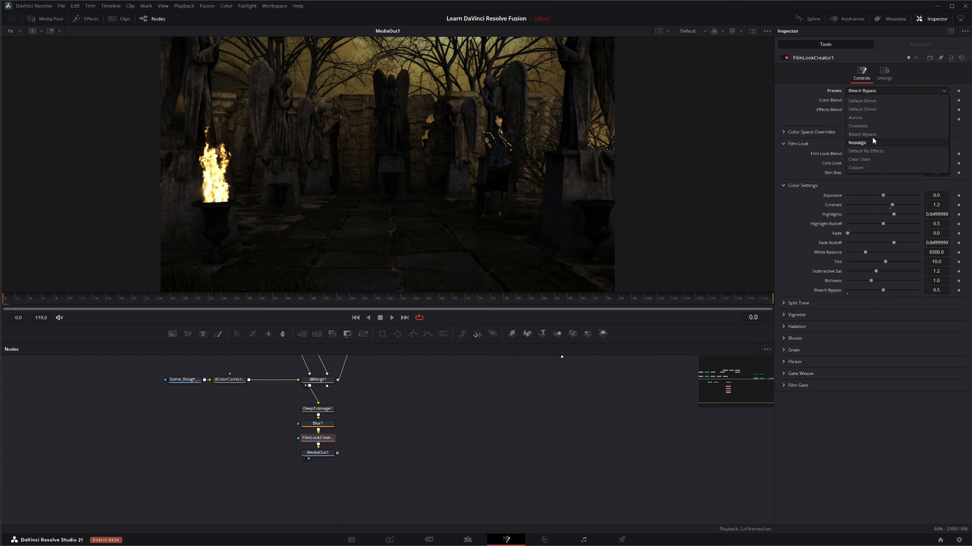
{"action": "left_click", "coordinate": [870, 118]}
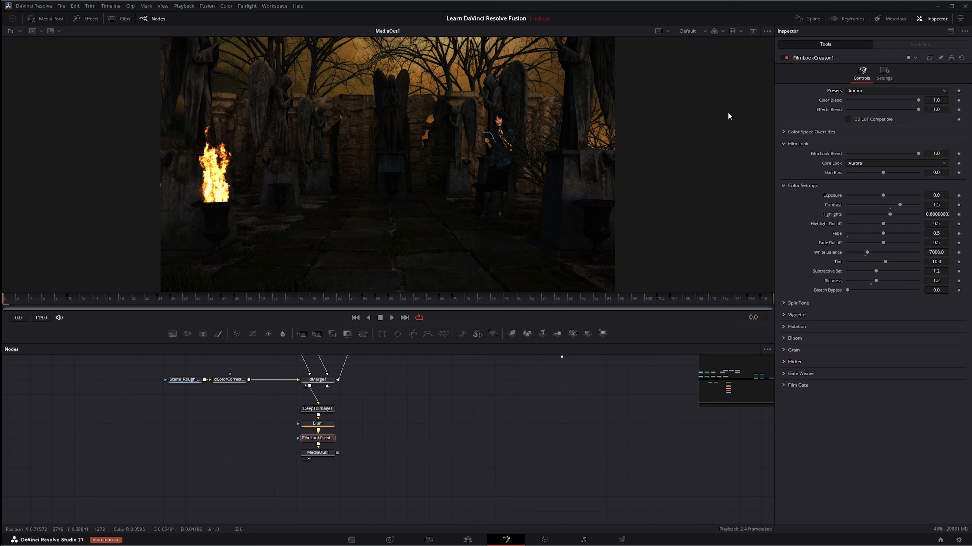
{"action": "left_click", "coordinate": [865, 89]}
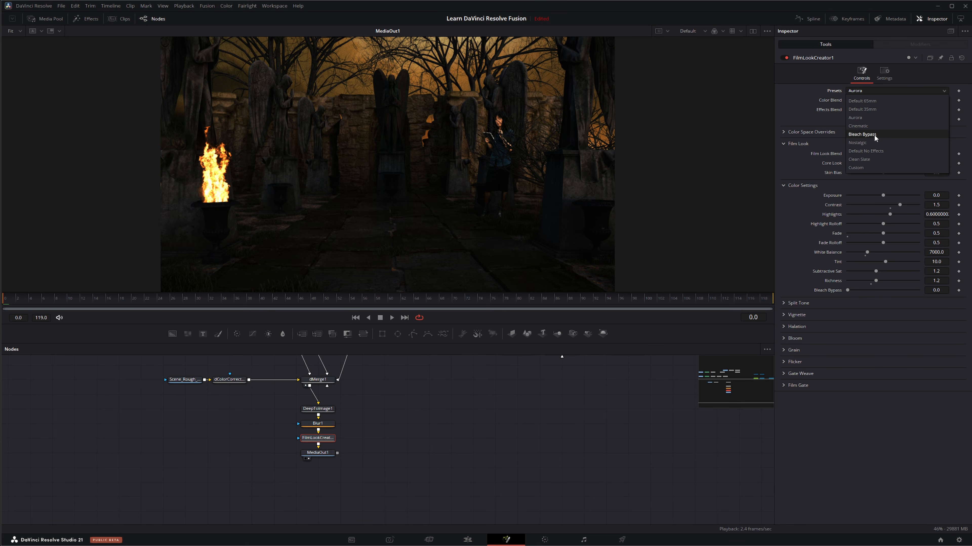
{"action": "left_click", "coordinate": [865, 135]}
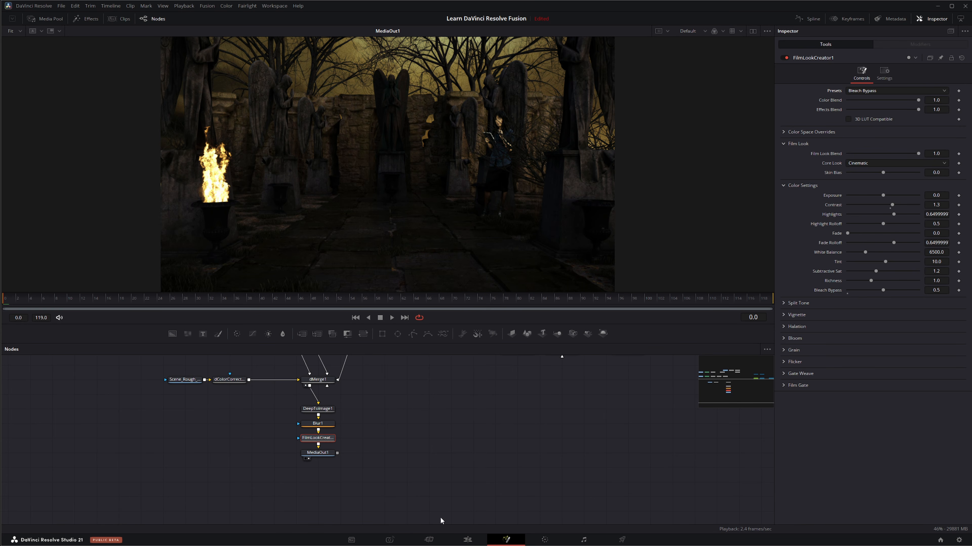
Play the finished composite on the Edit page and return to the Fusion page to review the complete node tree
{"action": "left_click", "coordinate": [467, 540]}
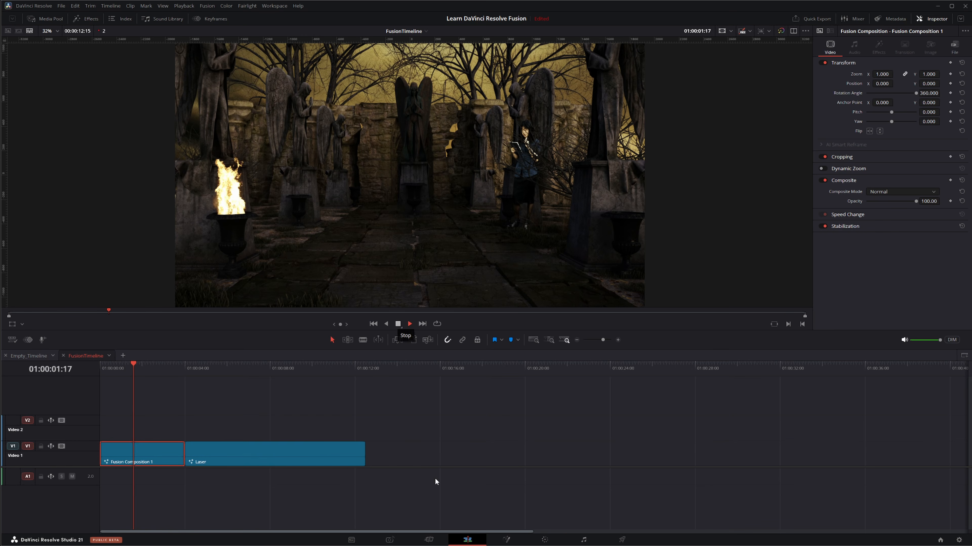
{"action": "left_click", "coordinate": [398, 325]}
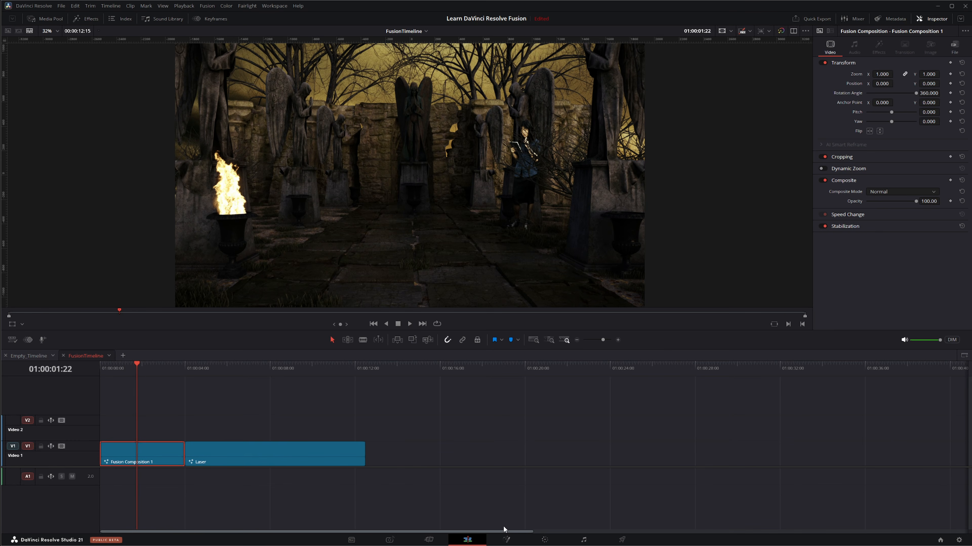
{"action": "left_click", "coordinate": [506, 540]}
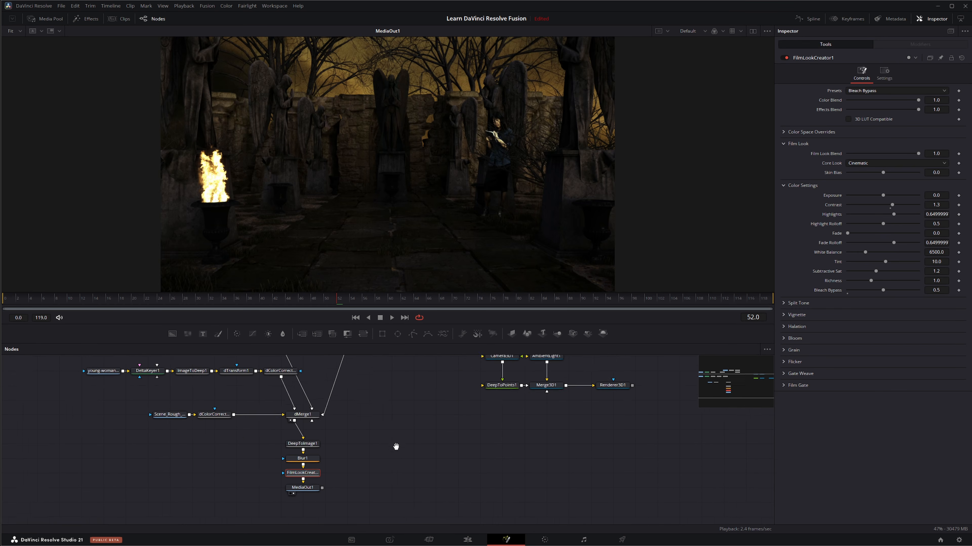
{"action": "left_click_drag", "start_coordinate": [396, 447], "coordinate": [416, 475]}
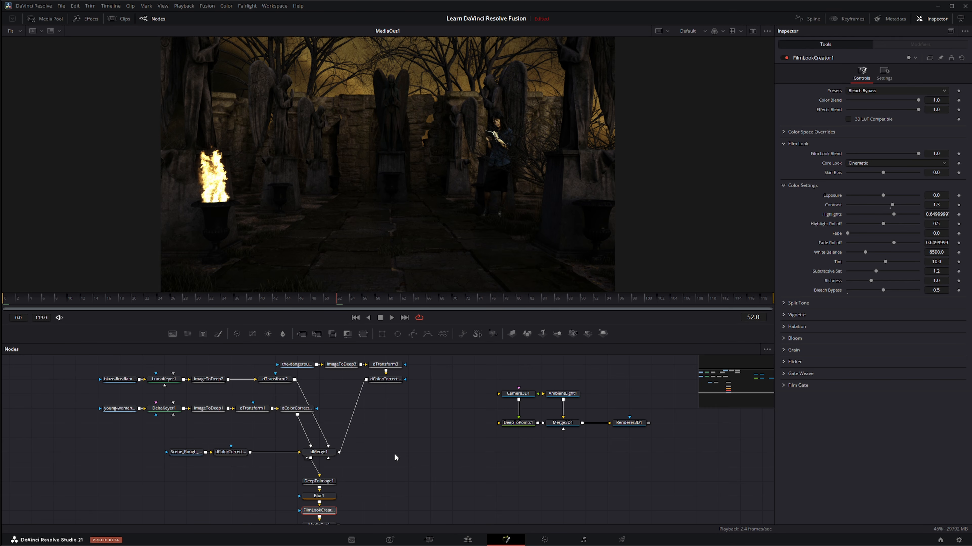